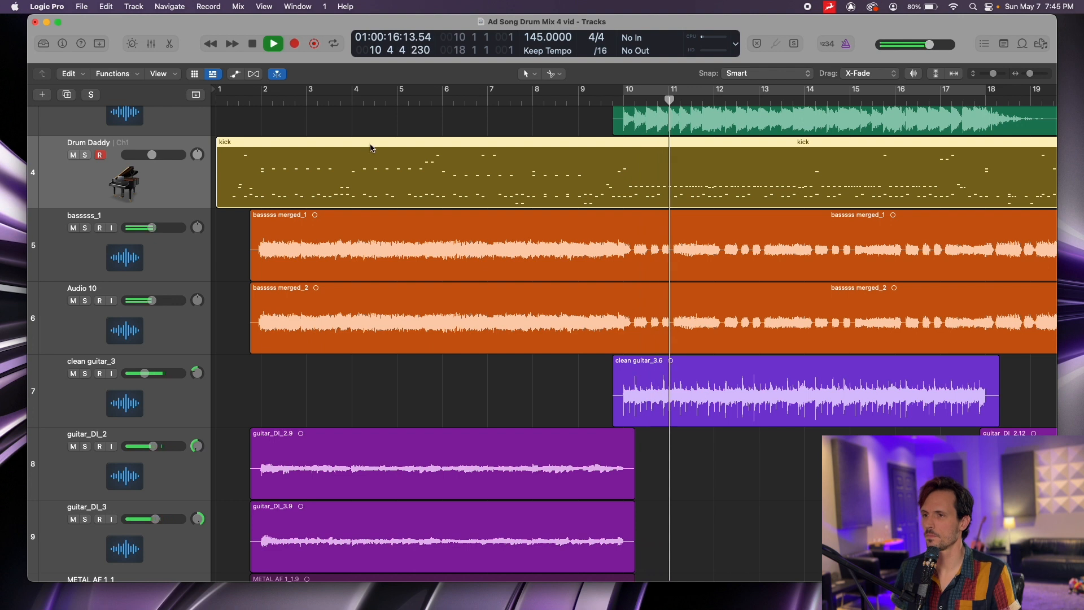
# Stop playback and load a stereo Kontakt 7 instrument on the Drum Daddy channel in the mixer
pyautogui.press('space')
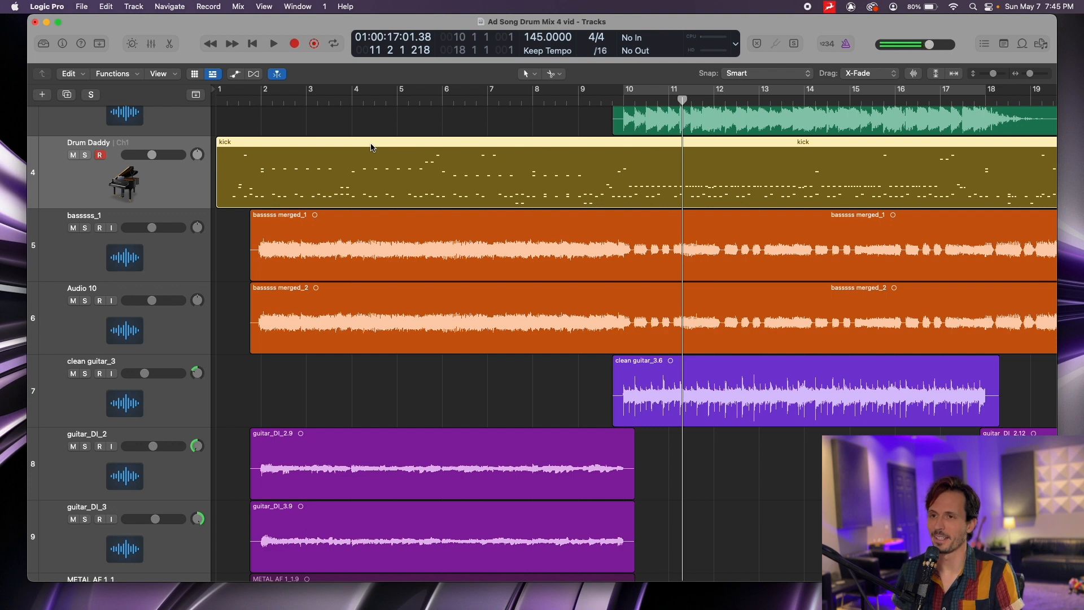
pyautogui.press('x')
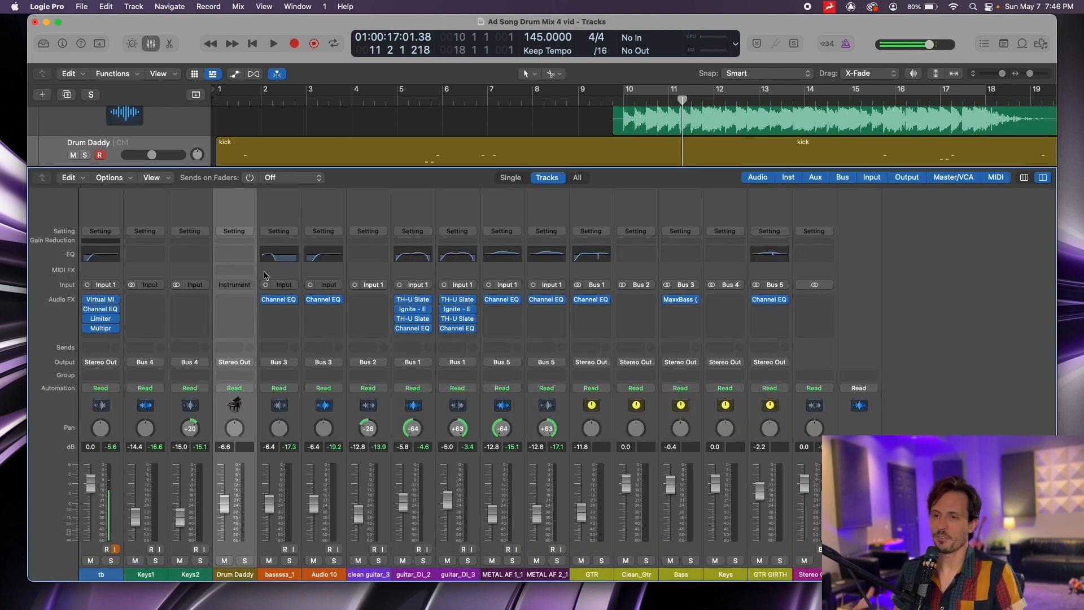
pyautogui.click(253, 285)
pyautogui.moveTo(265, 321)
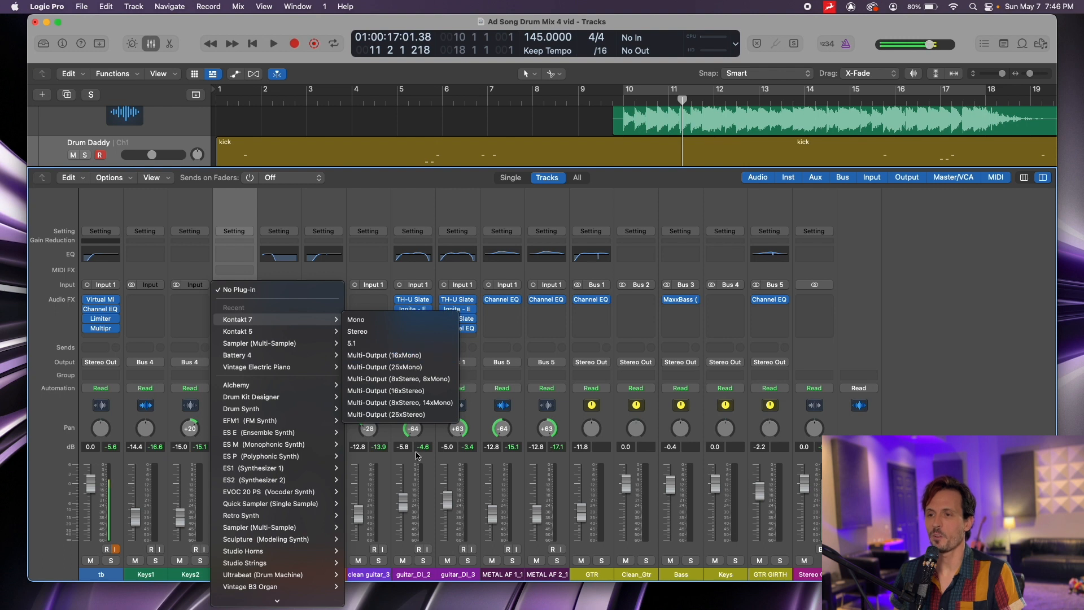
pyautogui.click(417, 336)
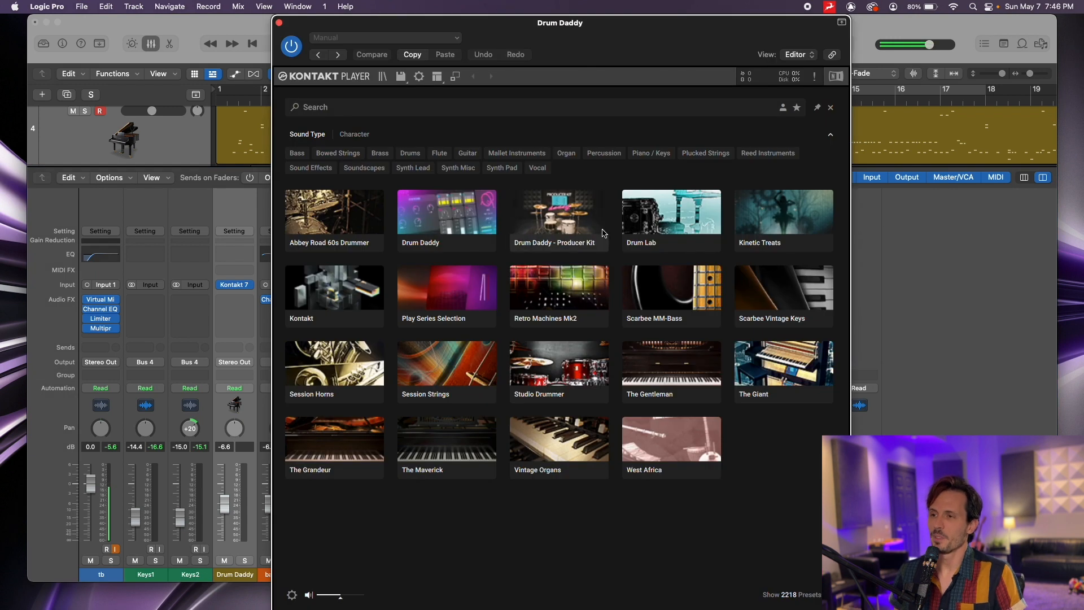
# Load the Daddy Kit preset from the Drum Daddy - Producer Kit library
pyautogui.click(567, 225)
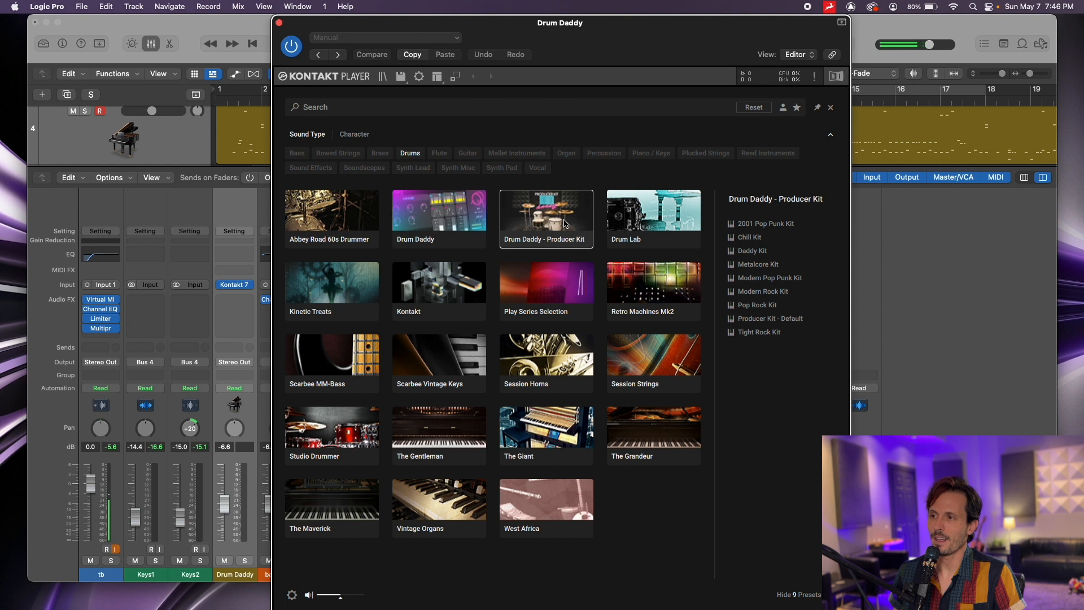
pyautogui.click(780, 252)
pyautogui.doubleClick(780, 252)
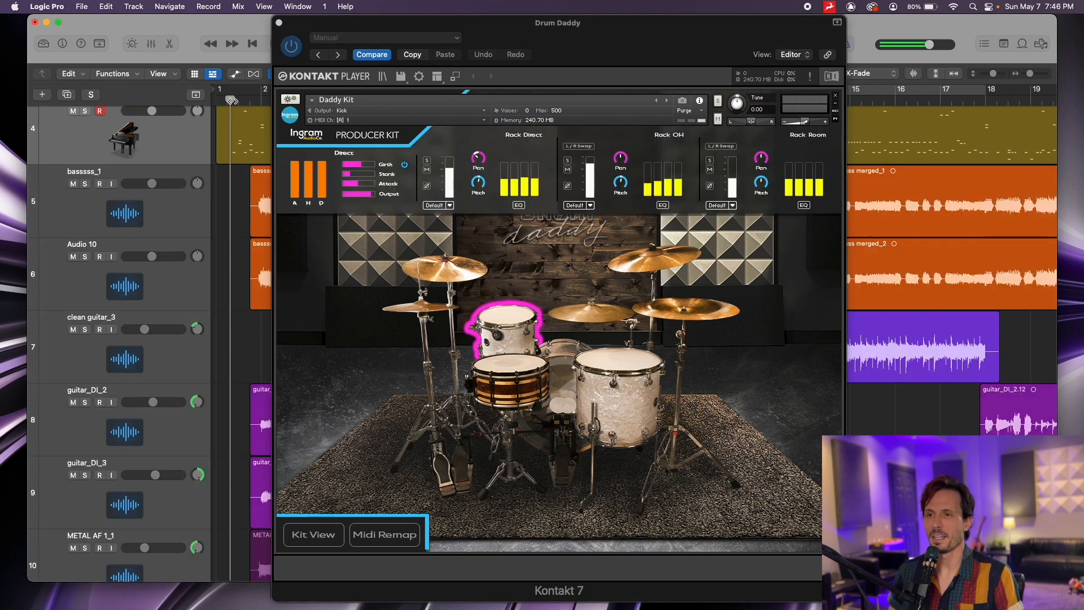
# Play the song through the Daddy Kit to hear its sound, stop playback and return to the beginning
pyautogui.press('space')
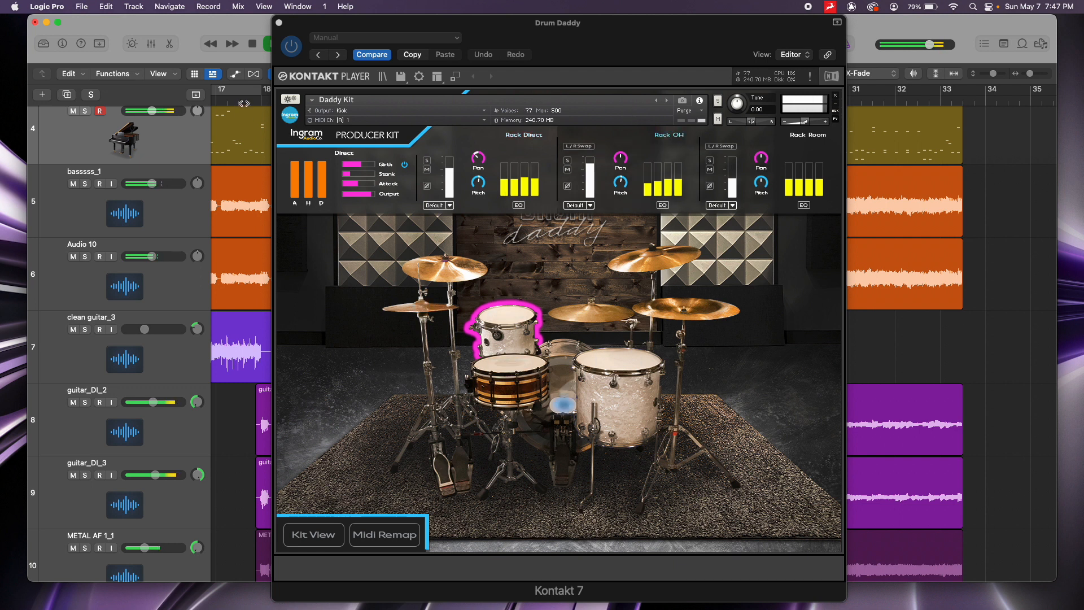
pyautogui.press('space')
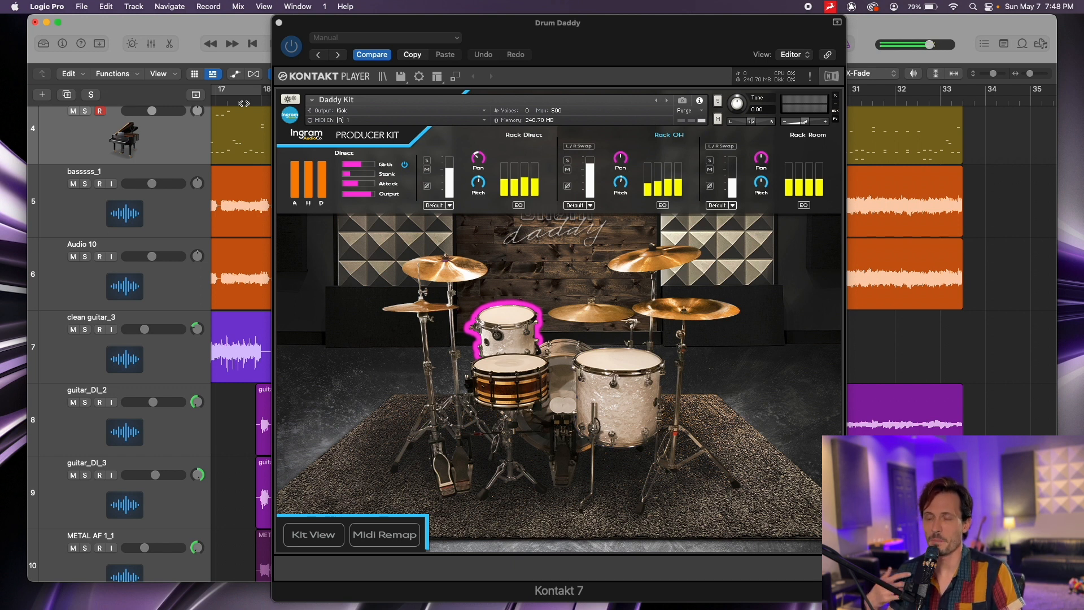
pyautogui.press('Return')
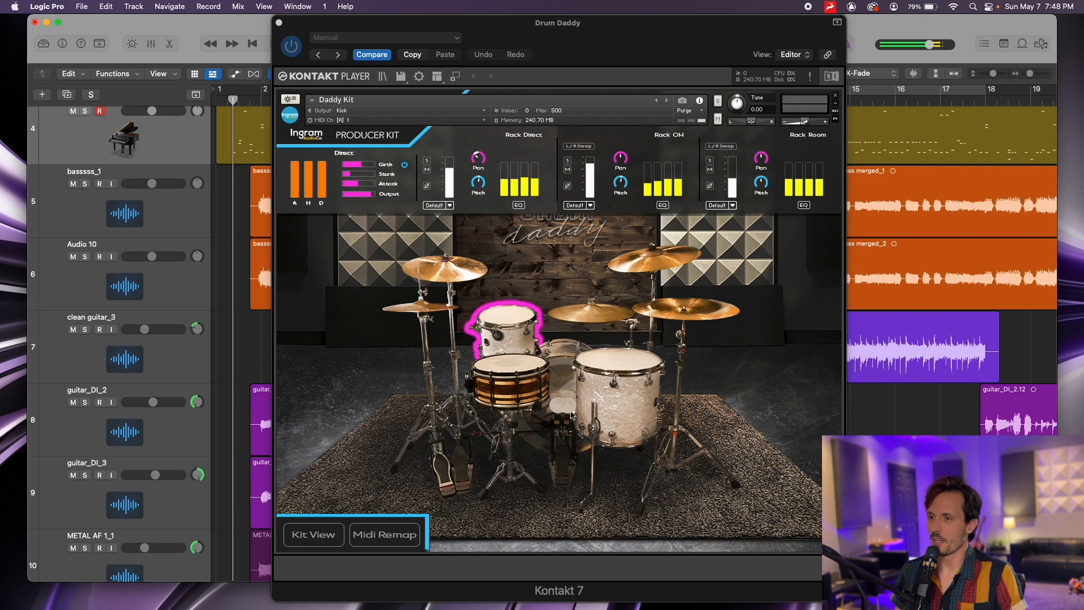
# Select the kick drum in the kit and audition it with a few hits
pyautogui.click(566, 359)
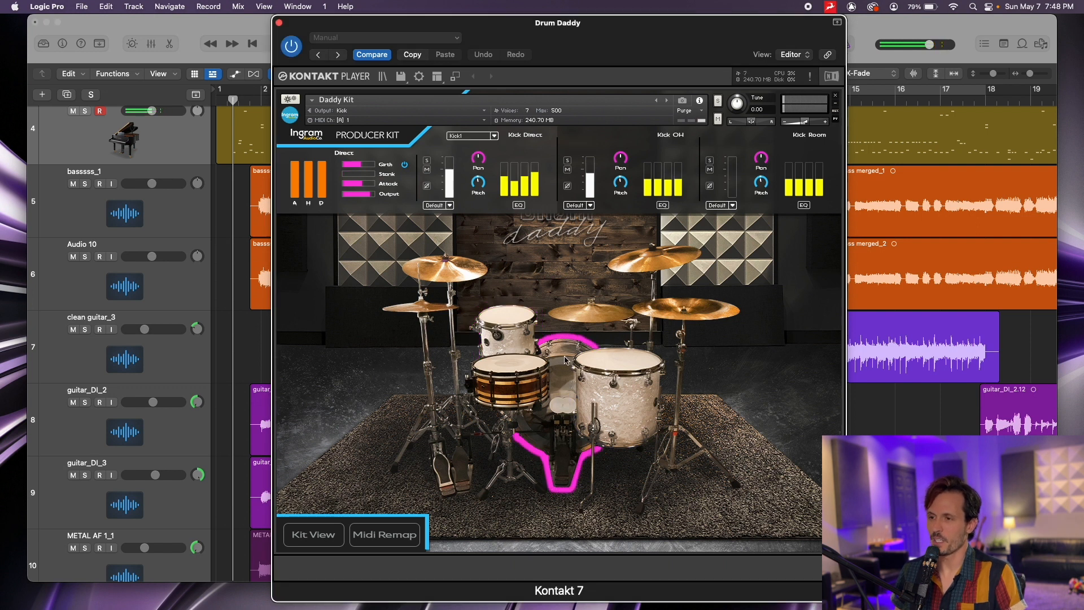
pyautogui.click(566, 361)
pyautogui.click(566, 361)
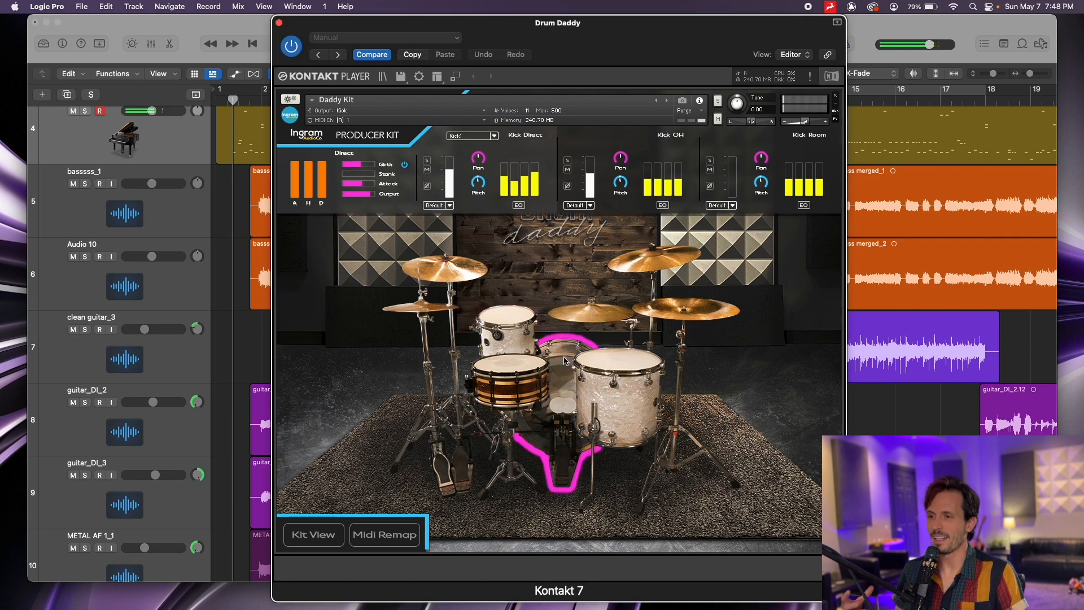
pyautogui.click(565, 360)
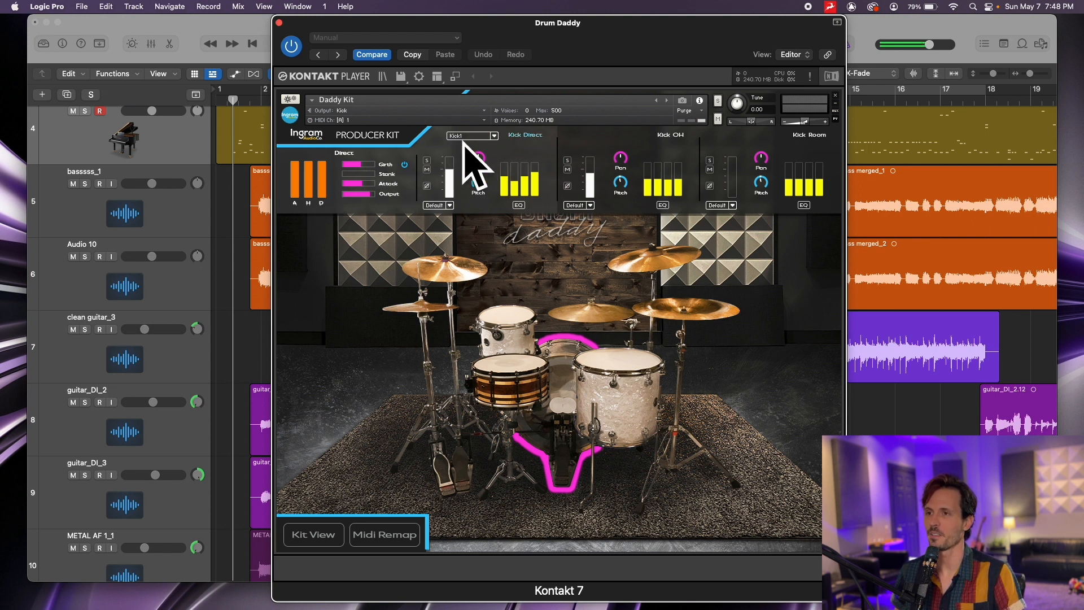
# Boost the first EQ band and reduce the second on the Kick OH channel, auditioning the kick
pyautogui.click(657, 146)
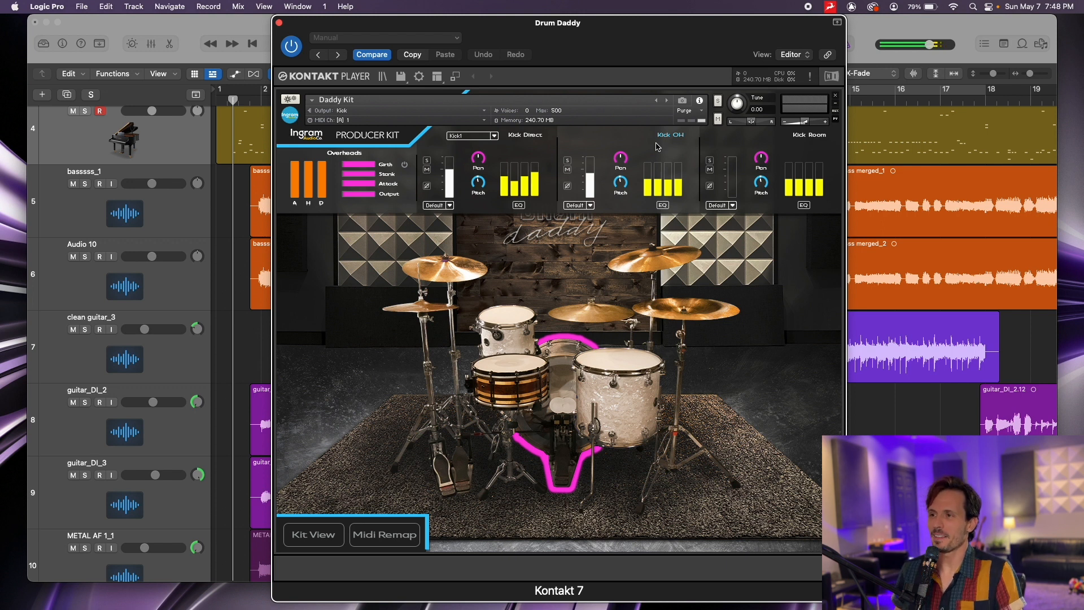
pyautogui.click(657, 145)
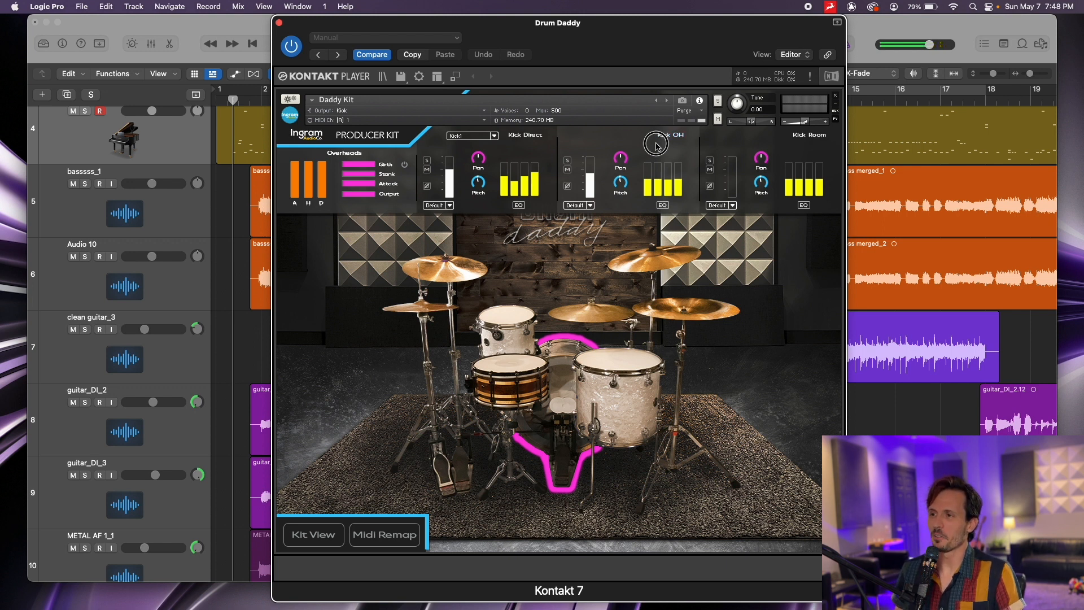
pyautogui.click(647, 187)
pyautogui.moveTo(647, 187); pyautogui.dragTo(656, 158)
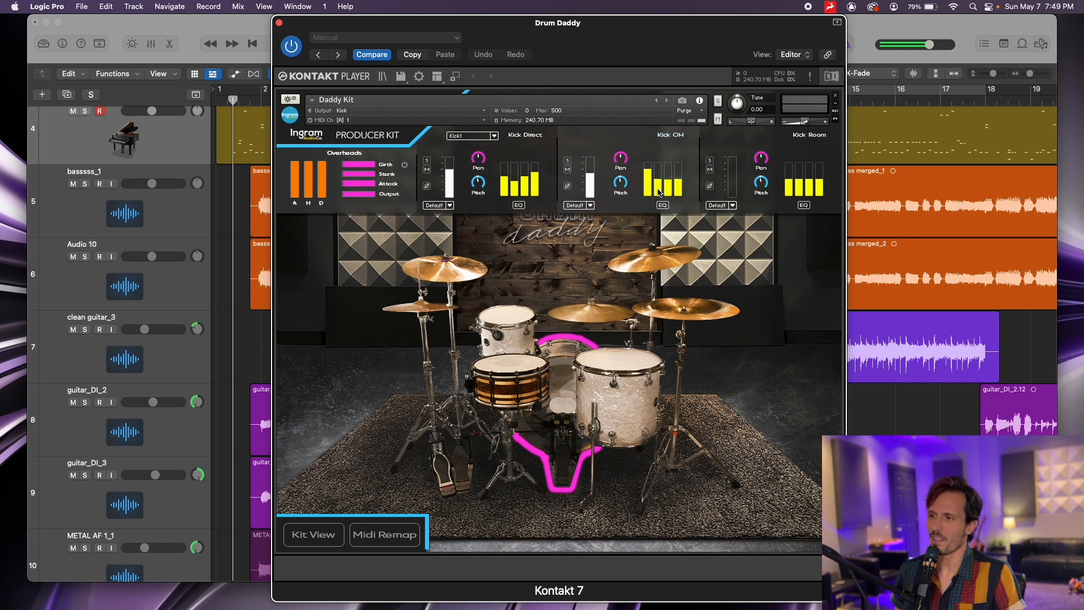
pyautogui.click(549, 371)
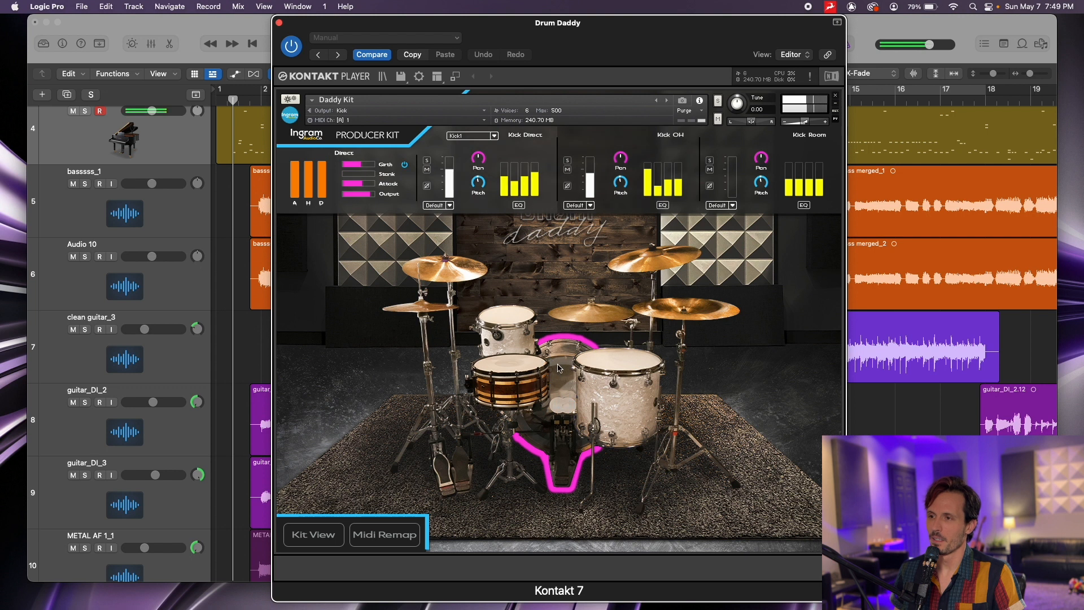
pyautogui.click(559, 364)
pyautogui.click(559, 364)
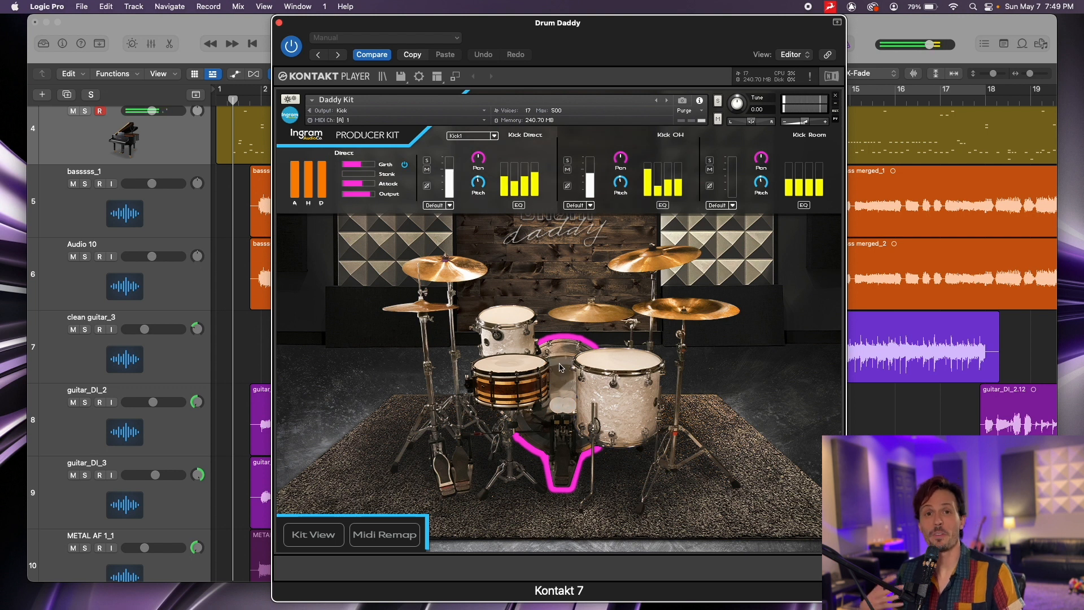
pyautogui.click(559, 367)
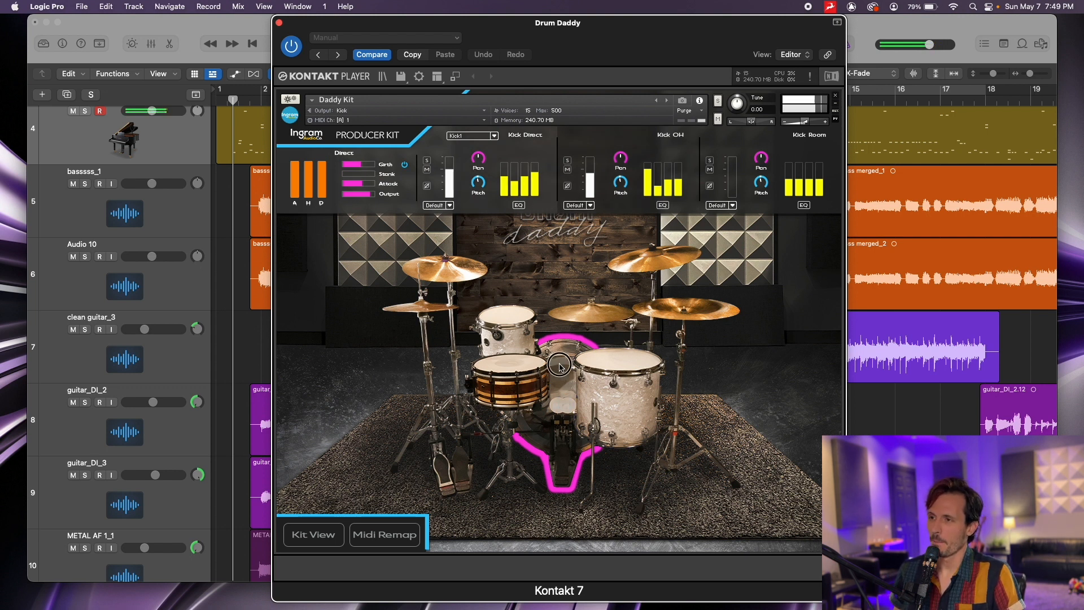
# Raise the Kick OH channel's volume fader to its maximum and audition the kick
pyautogui.moveTo(590, 180); pyautogui.dragTo(593, 170)
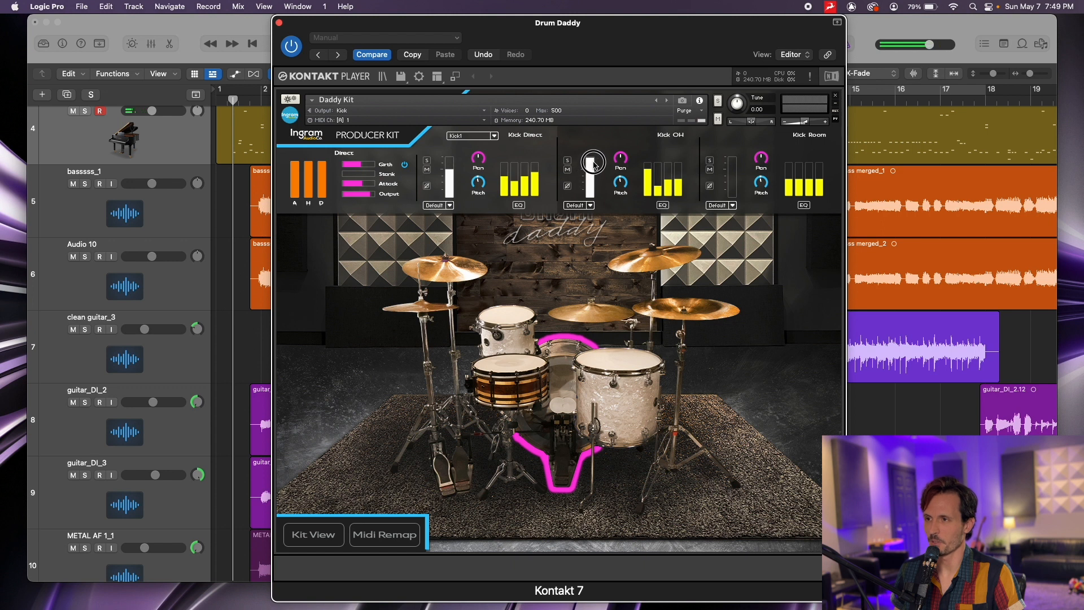
pyautogui.click(561, 357)
pyautogui.click(559, 357)
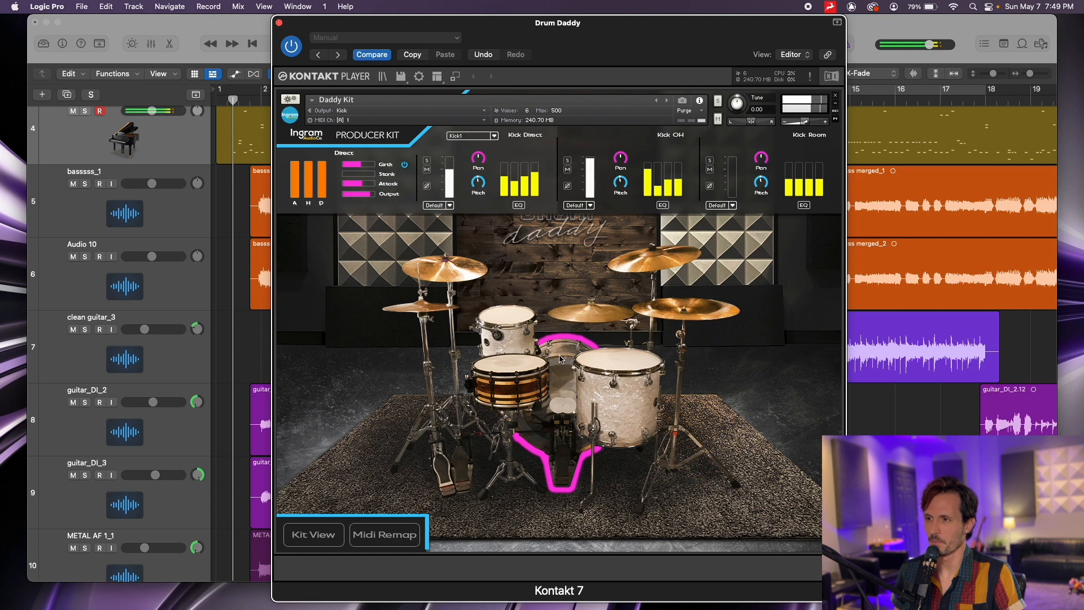
pyautogui.click(560, 357)
pyautogui.click(559, 357)
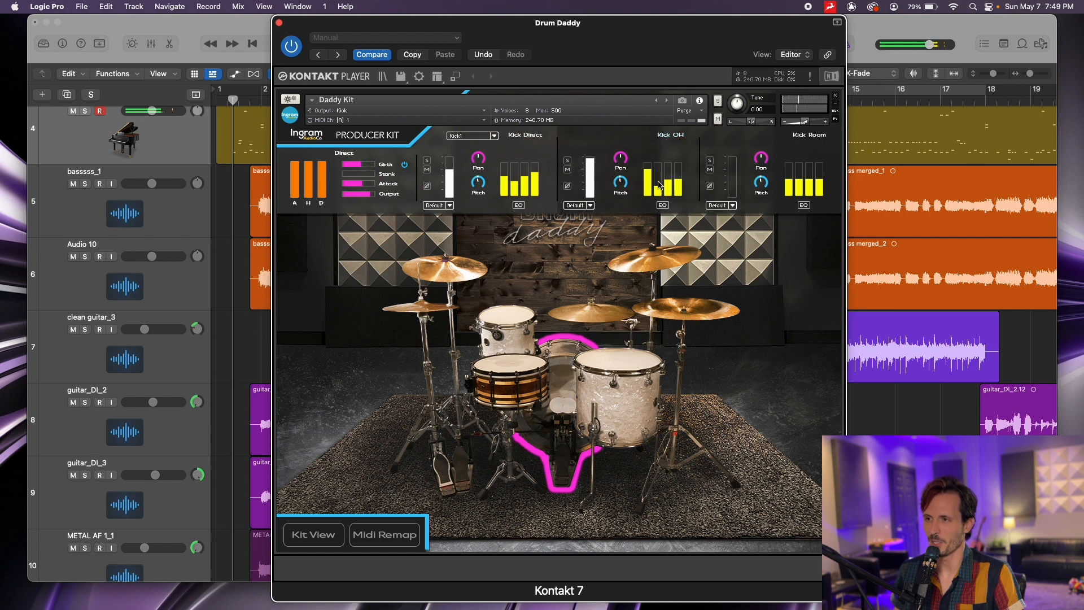
# Reduce the third EQ band on the Kick OH channel slightly and audition the kick
pyautogui.moveTo(670, 187); pyautogui.dragTo(671, 206)
pyautogui.click(563, 353)
pyautogui.click(563, 356)
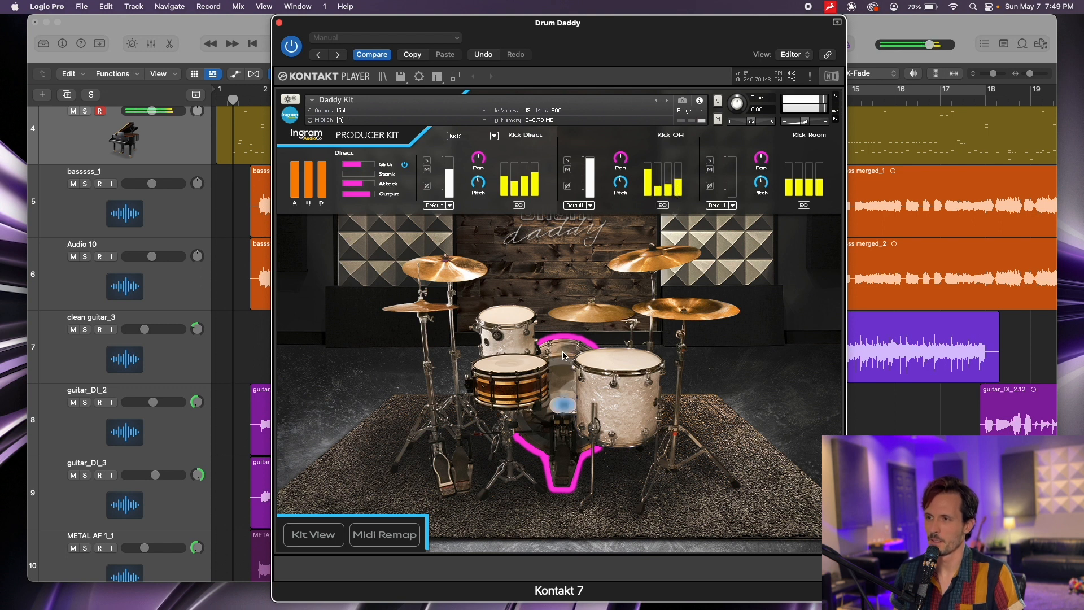
# Switch on the Overheads processor for the kick and reduce its Stank to about a third and its Girth to about half
pyautogui.click(646, 152)
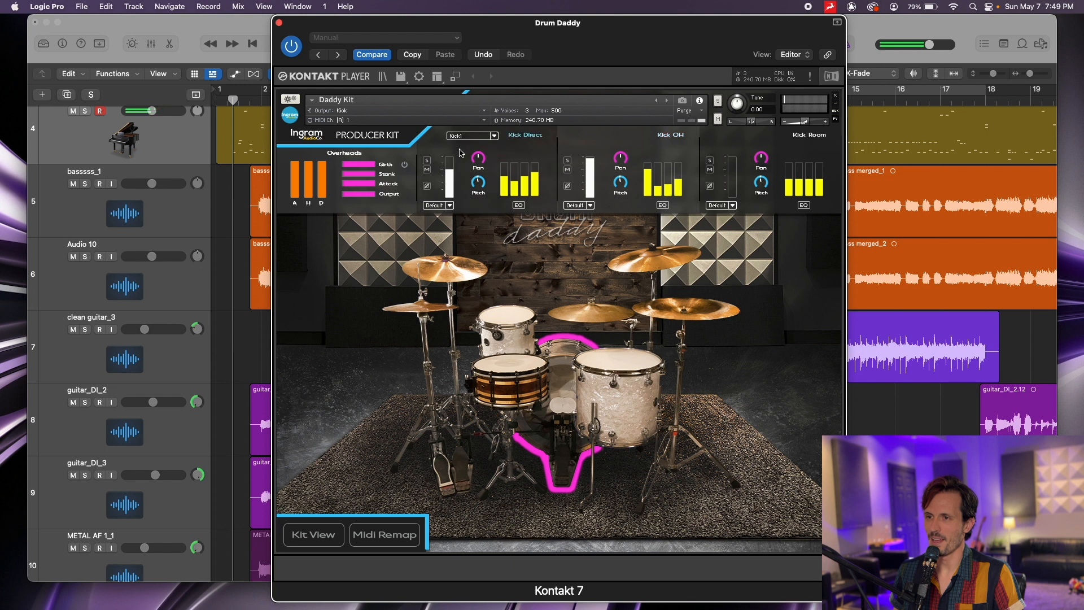
pyautogui.click(405, 165)
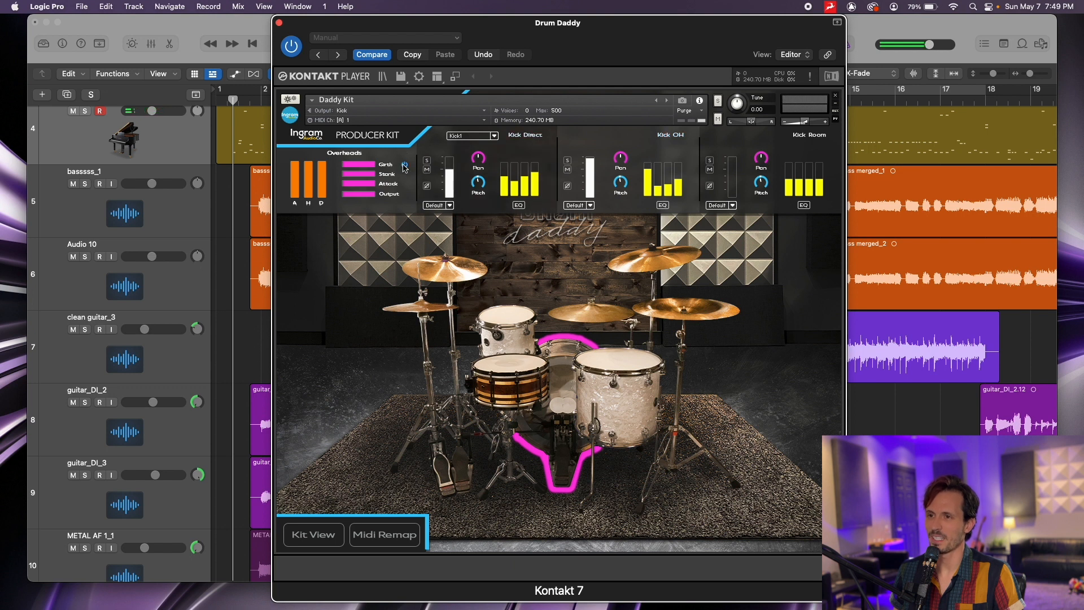
pyautogui.click(566, 366)
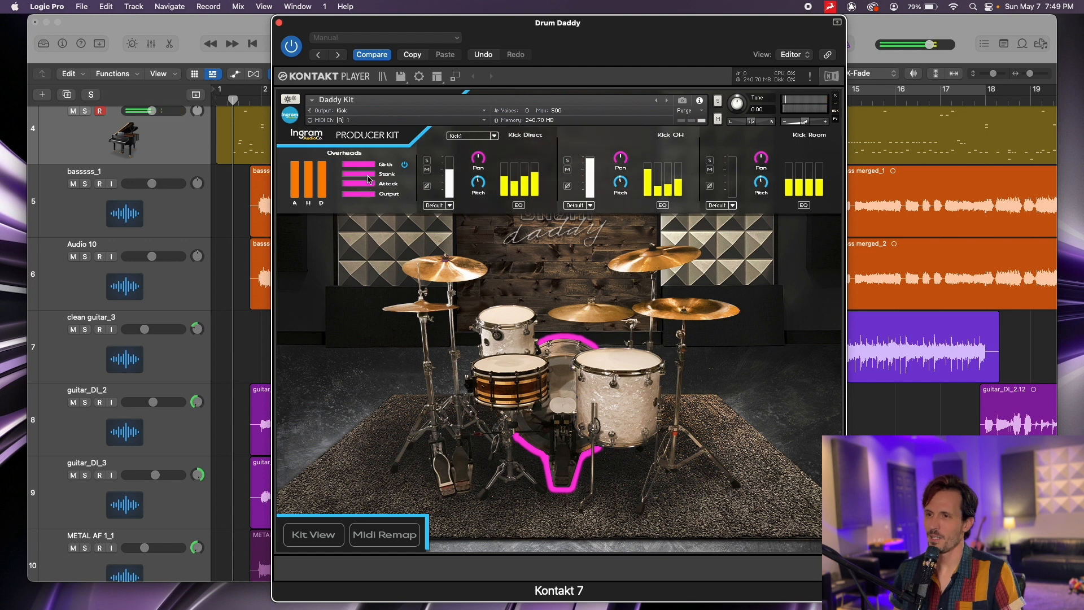
pyautogui.moveTo(367, 179); pyautogui.dragTo(350, 181)
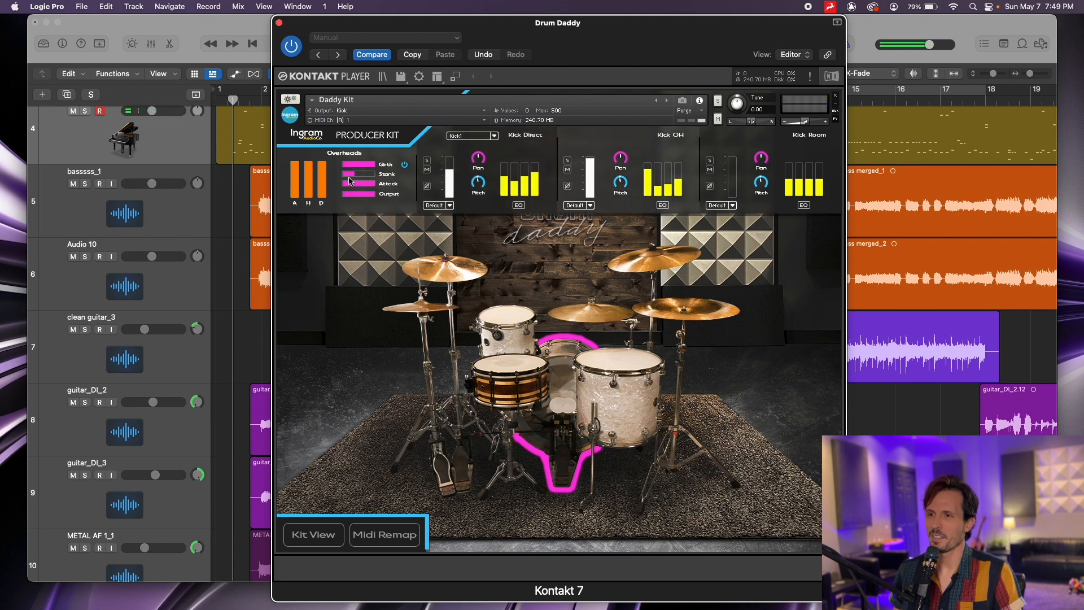
pyautogui.click(350, 170)
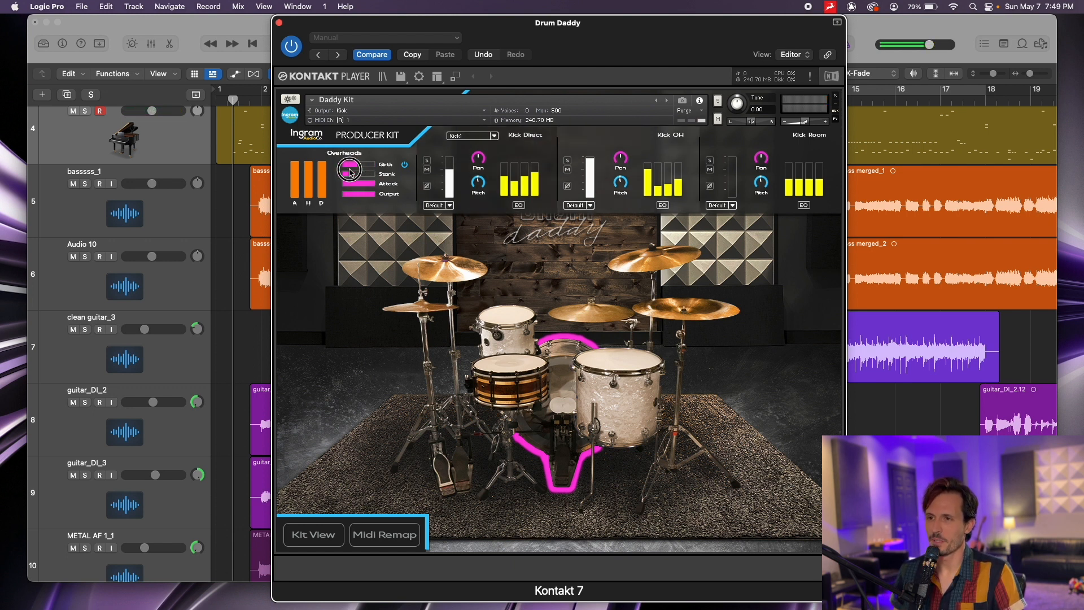
pyautogui.click(558, 364)
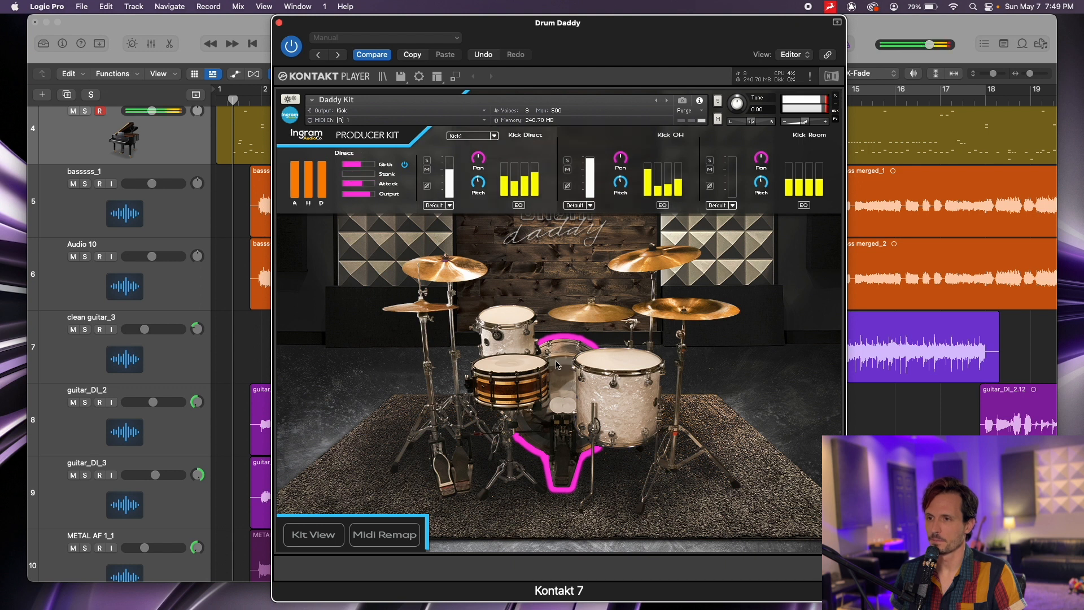
# Lower the Attack amount of the kick's Overheads processor to about a quarter, auditioning the kick between adjustments
pyautogui.click(670, 136)
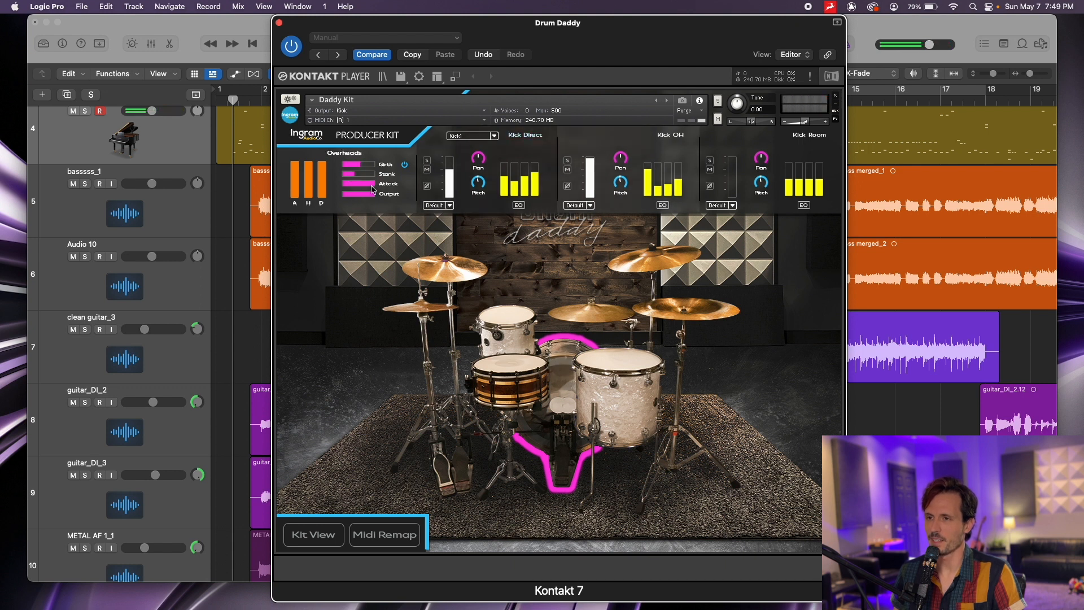
pyautogui.moveTo(372, 189); pyautogui.dragTo(357, 190)
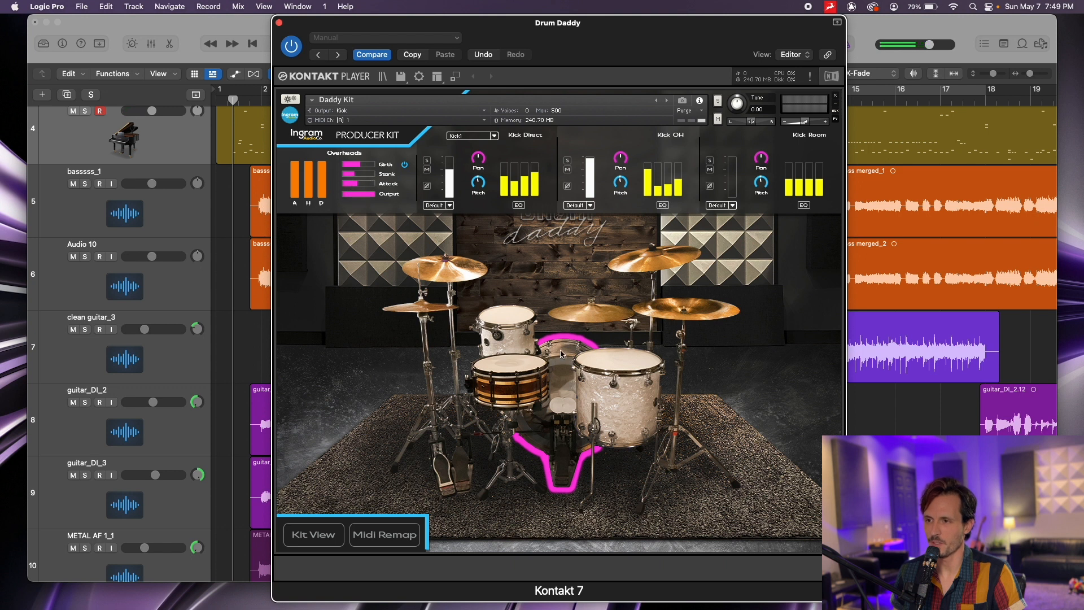
pyautogui.click(562, 354)
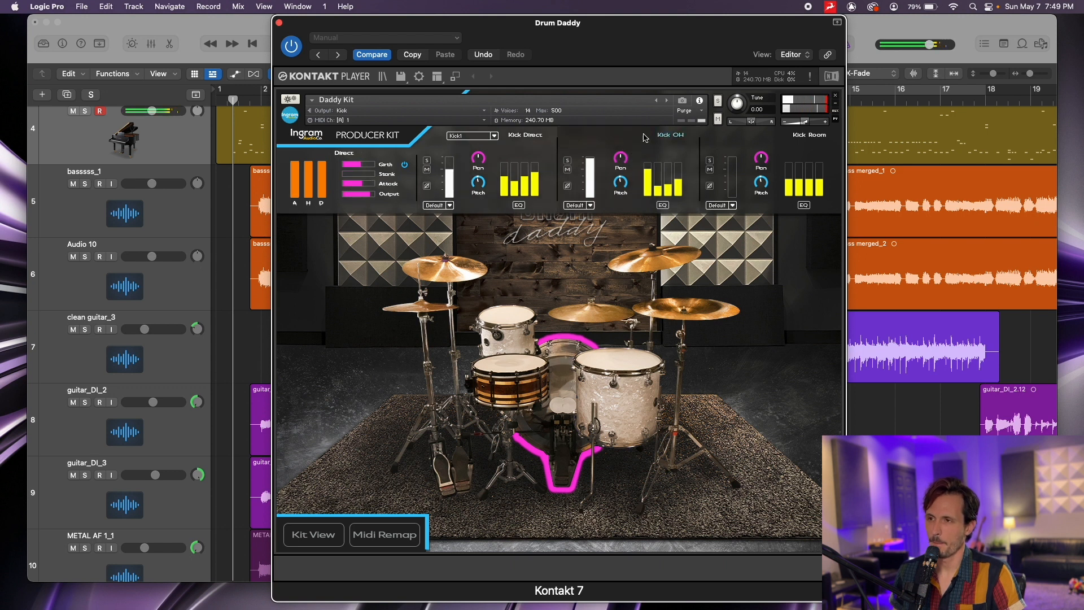
pyautogui.click(646, 137)
pyautogui.moveTo(360, 187); pyautogui.dragTo(353, 186)
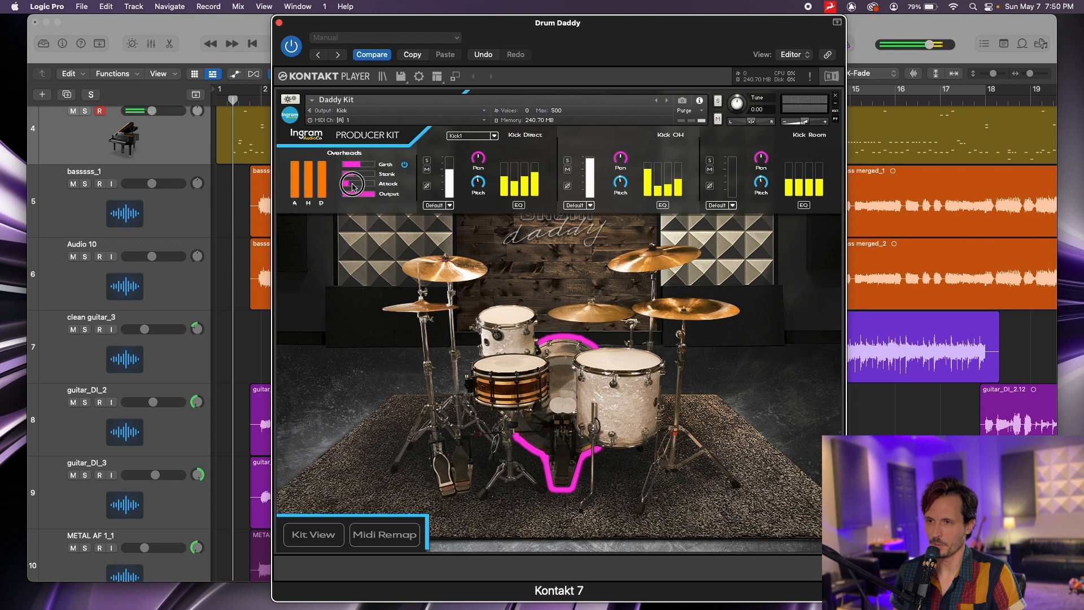
pyautogui.click(566, 360)
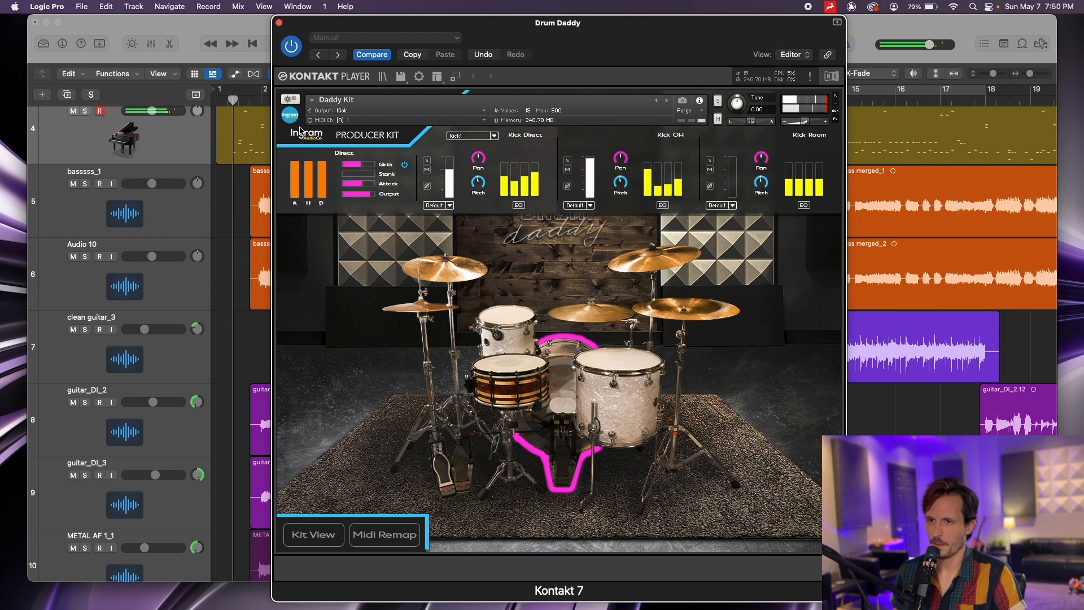
# Show the mixer, close the Kontakt window and mute the GTR, Clean_Gtr, Bass, Keys and GTR GIRTH buses
pyautogui.press('x')
pyautogui.click(279, 22)
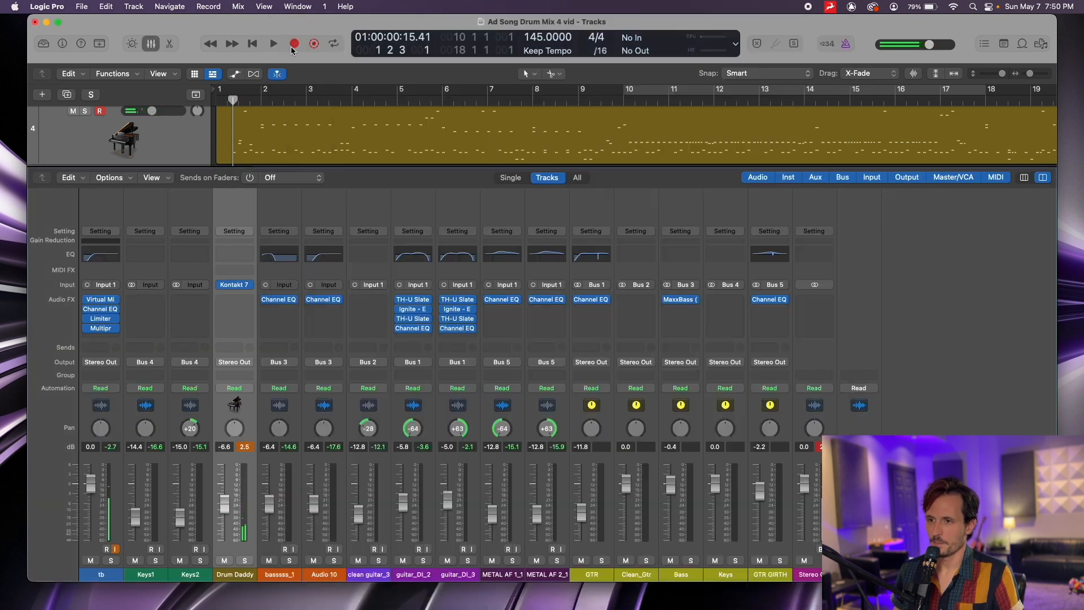
pyautogui.click(759, 560)
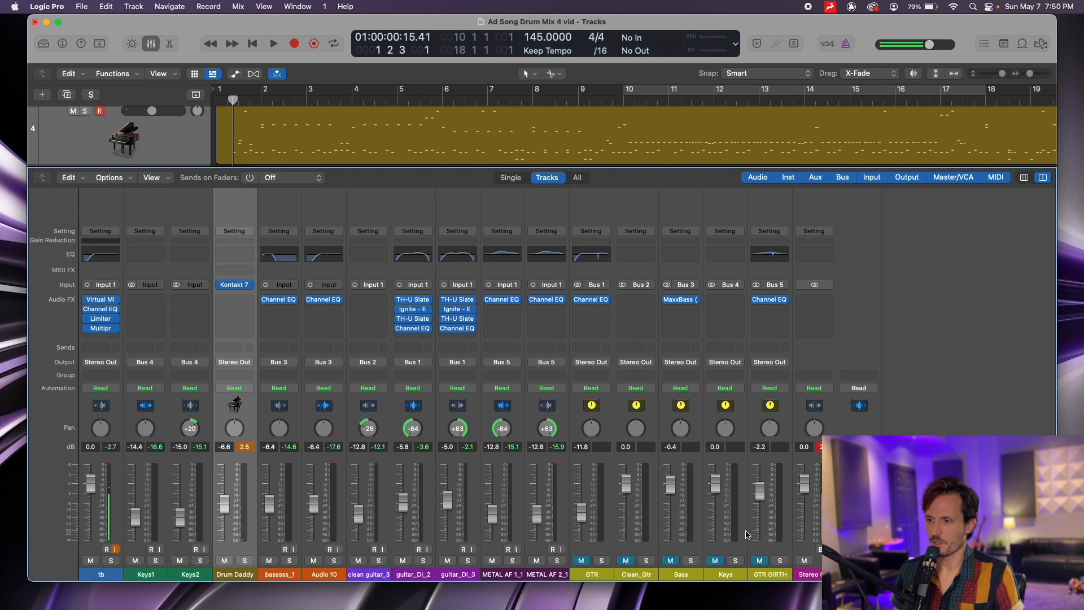
# Start the song's playback, reopen the Kontakt 7 instrument on the Drum Daddy track and hide the mixer
pyautogui.press('x')
pyautogui.press('space')
pyautogui.press('x')
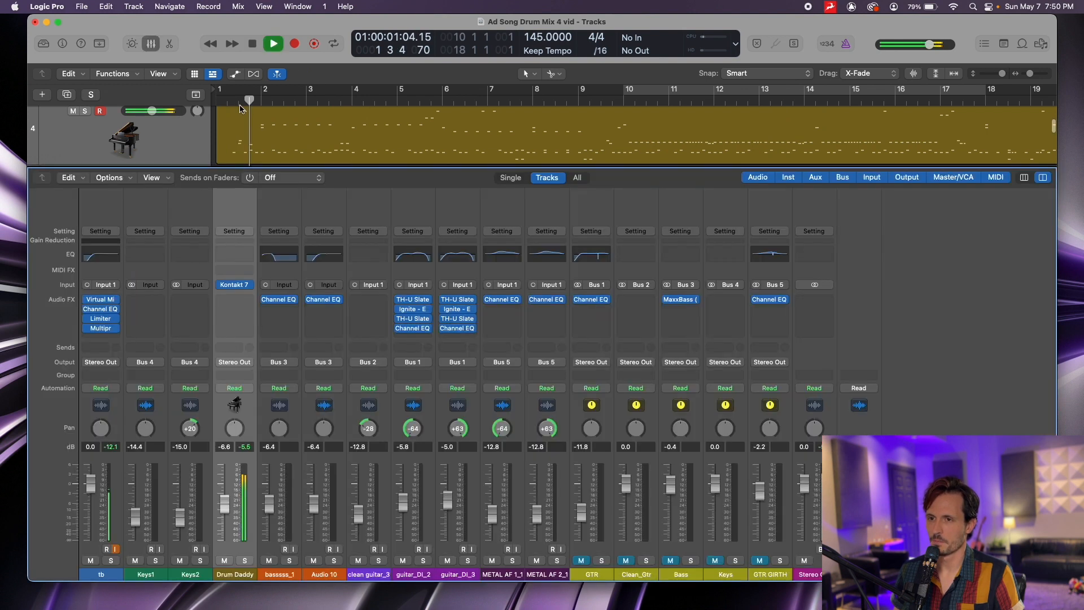
pyautogui.click(234, 284)
pyautogui.press('x')
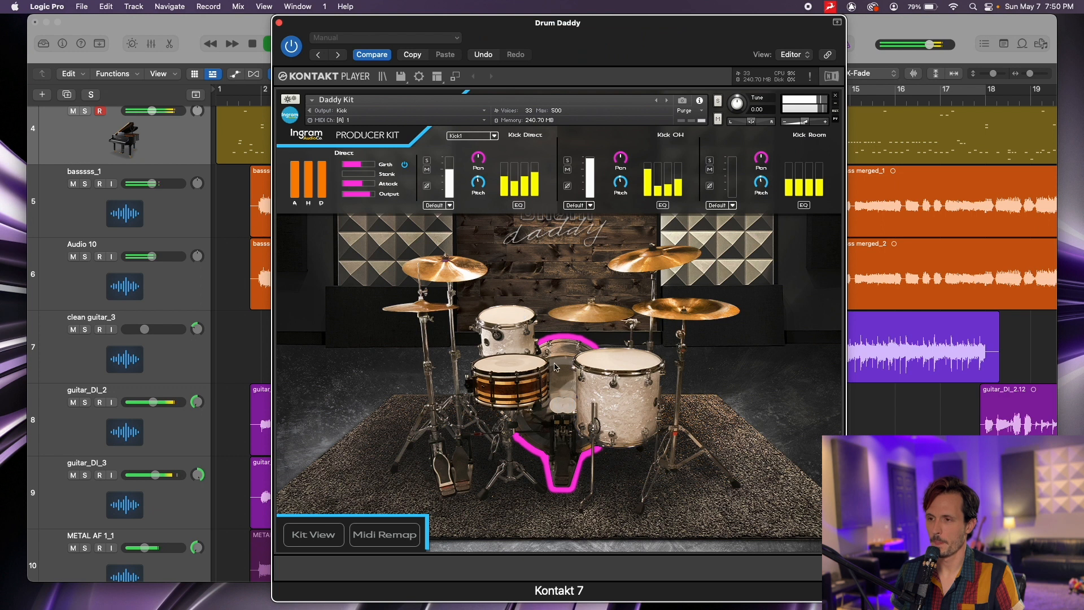
# Display the kick's Overheads processor settings and play a passage of the song to hear the kick in the mix
pyautogui.press('space')
pyautogui.click(622, 142)
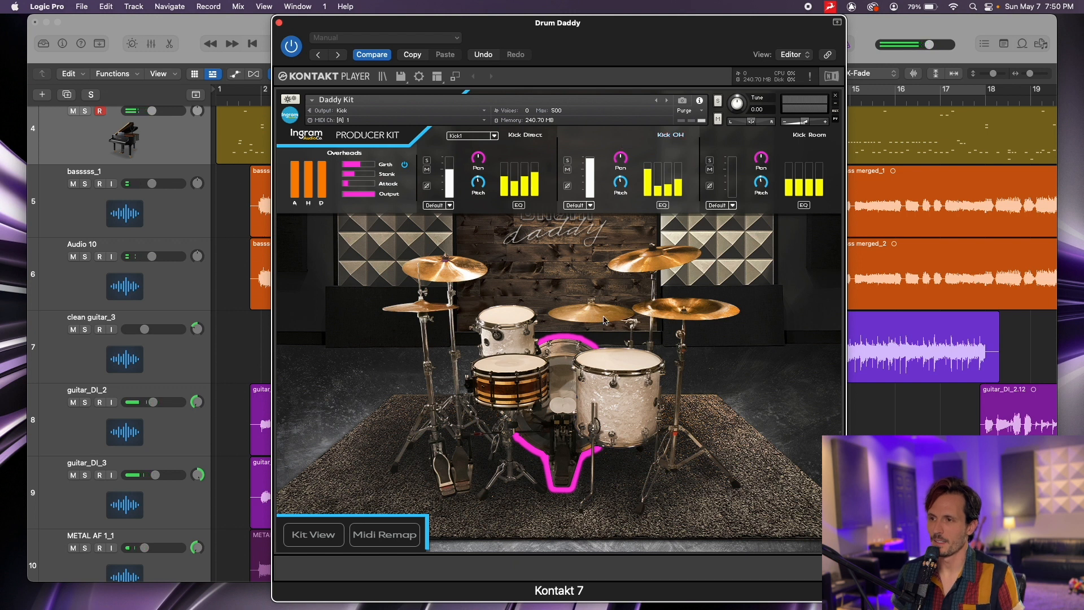
pyautogui.press('space')
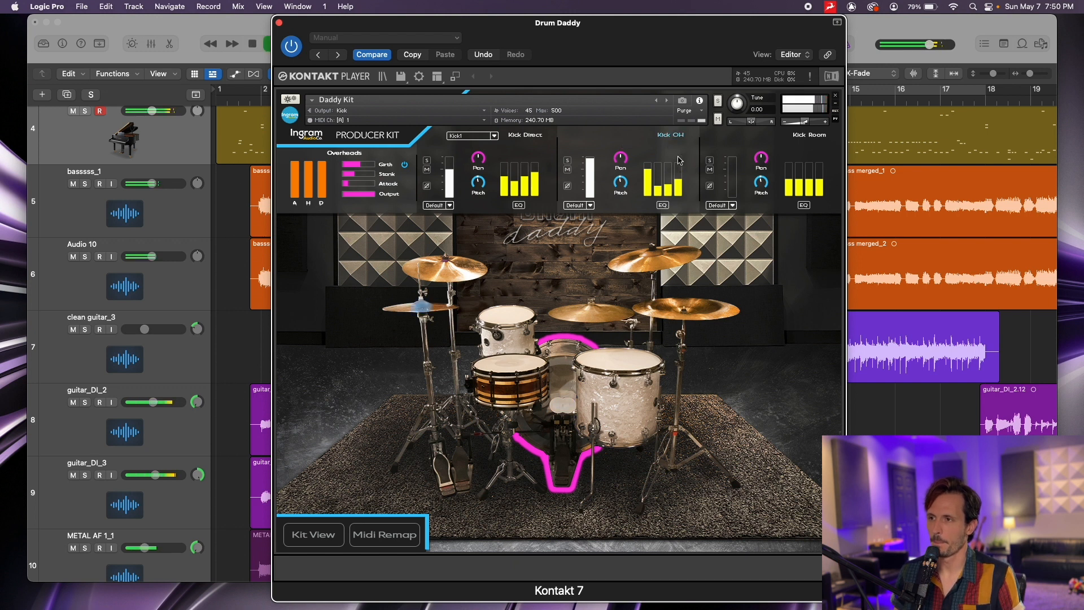
pyautogui.press('space')
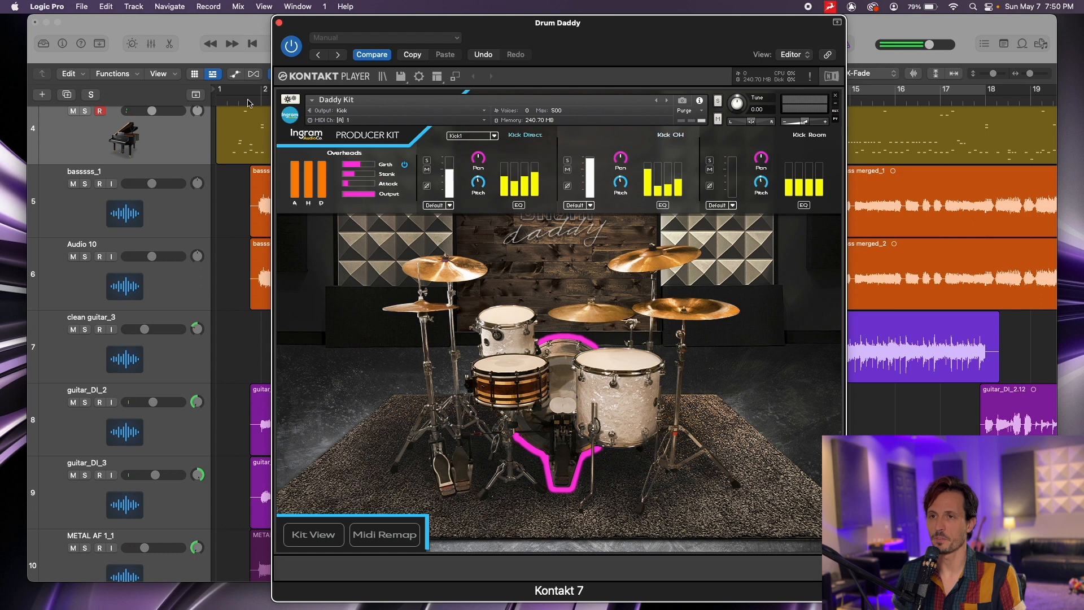
# Play the song from bar 1 and switch between the snare and kick, ending with the snare selected
pyautogui.click(233, 102)
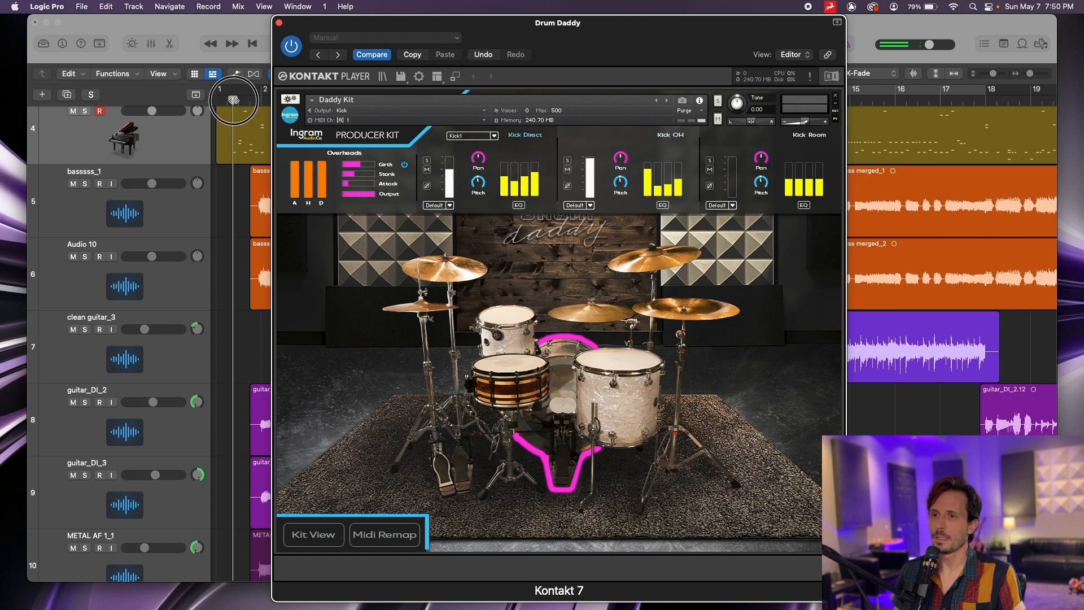
pyautogui.click(507, 381)
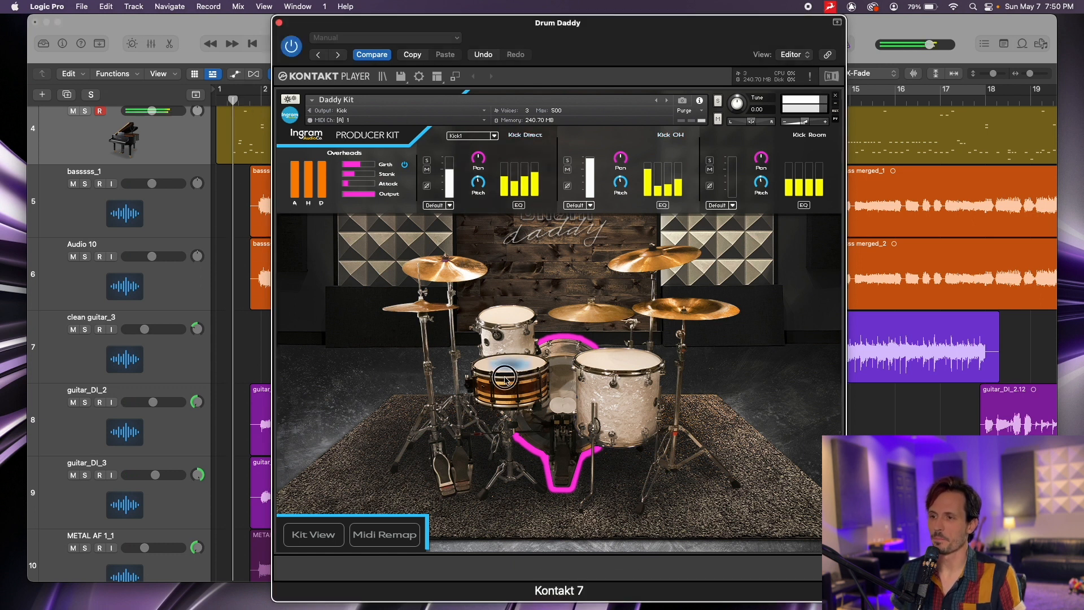
pyautogui.press('space')
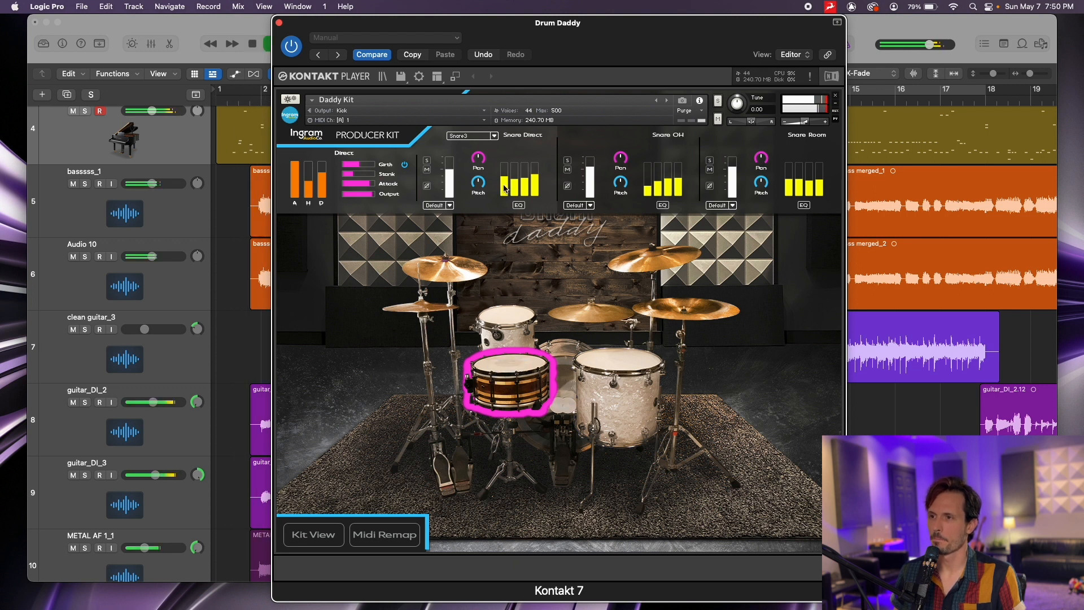
pyautogui.press('space')
pyautogui.click(563, 352)
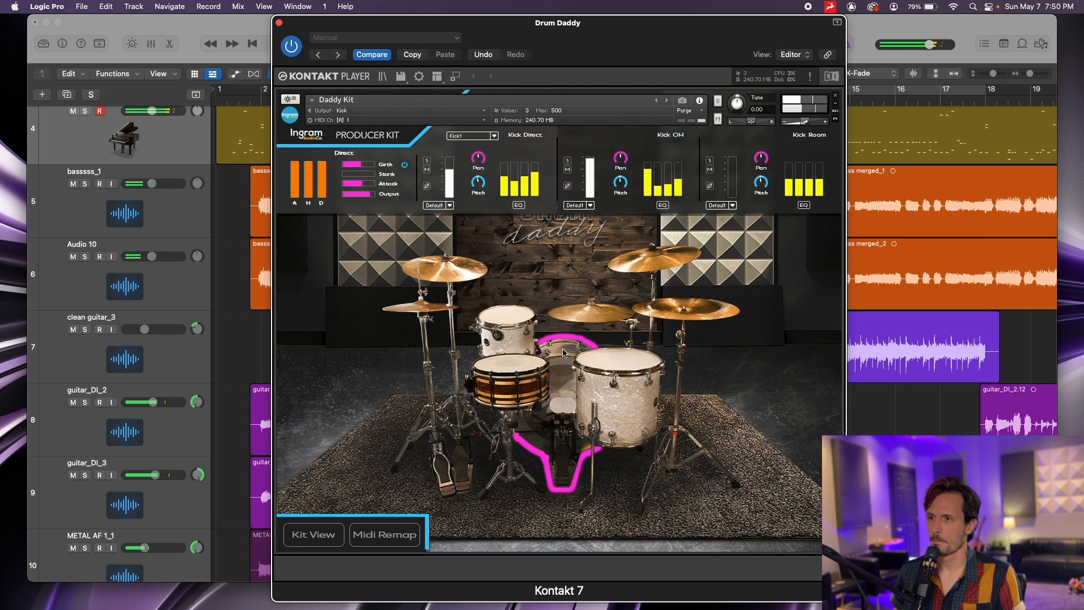
pyautogui.click(503, 361)
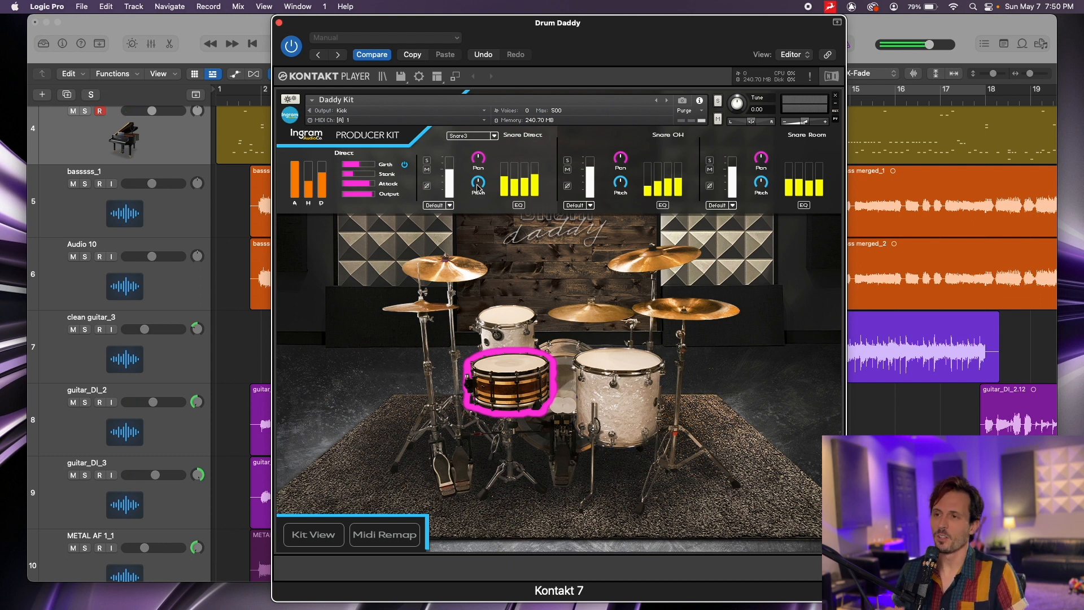
# Adjust the Pitch of the Snare Direct, Snare OH and Snare Room channels slightly and audition the snare
pyautogui.moveTo(476, 184); pyautogui.dragTo(477, 189)
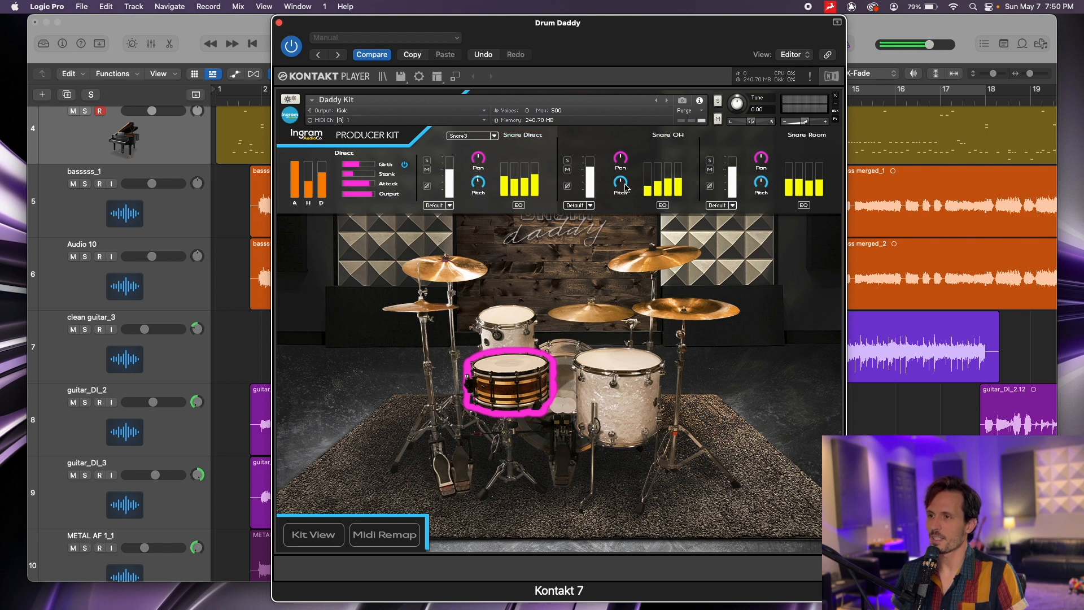
pyautogui.moveTo(621, 184); pyautogui.dragTo(620, 188)
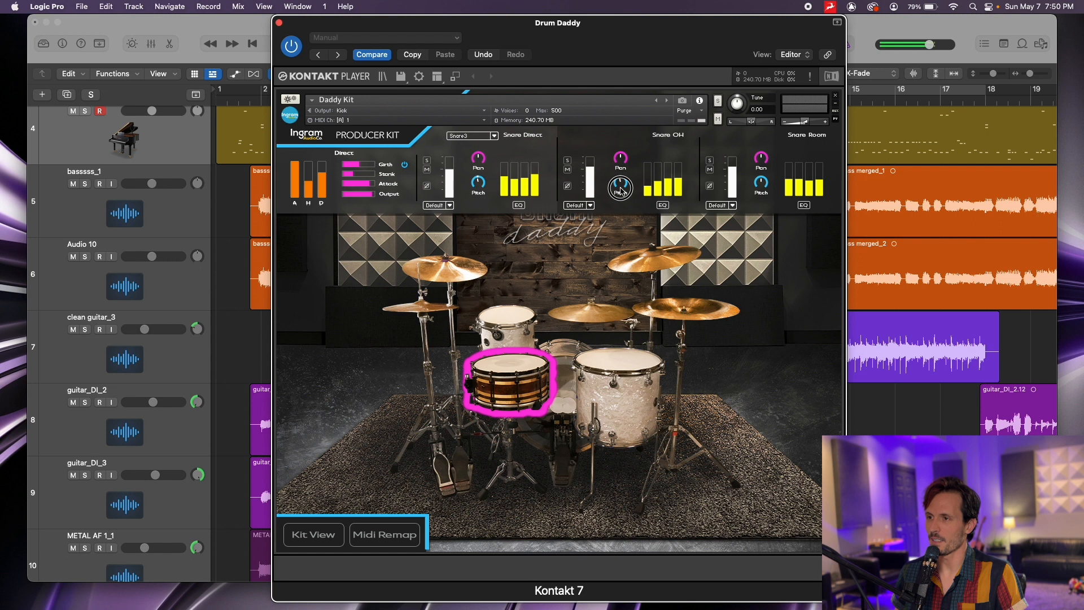
pyautogui.click(762, 190)
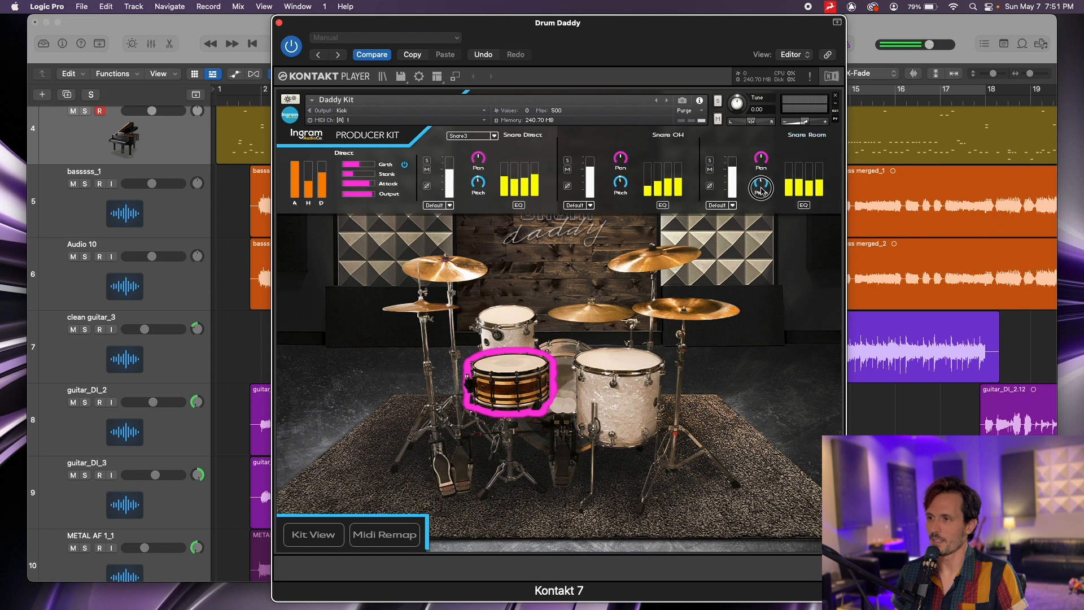
pyautogui.click(493, 390)
pyautogui.click(501, 388)
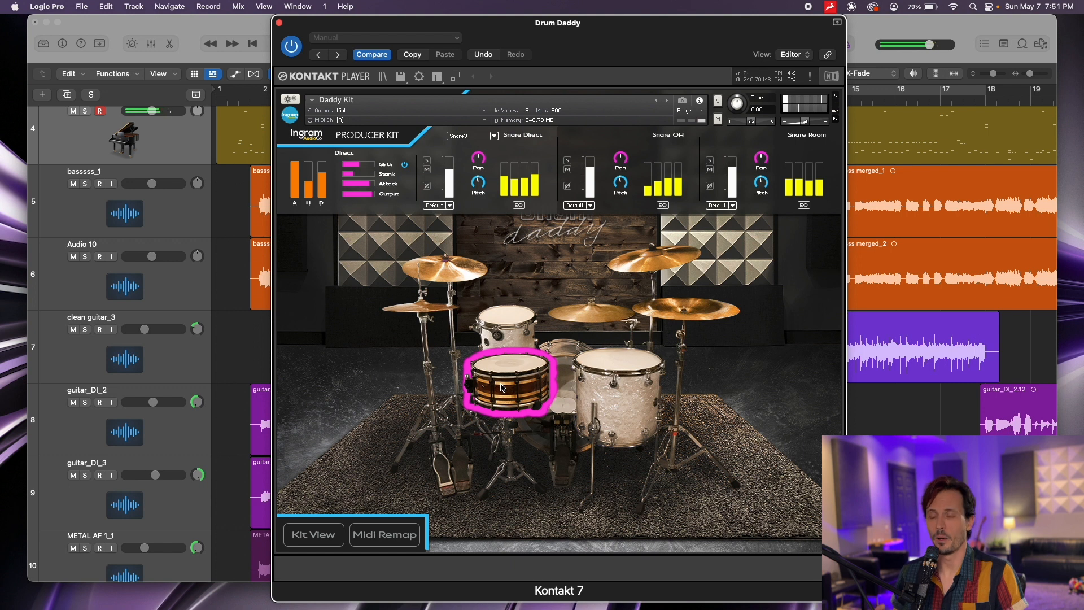
pyautogui.click(501, 388)
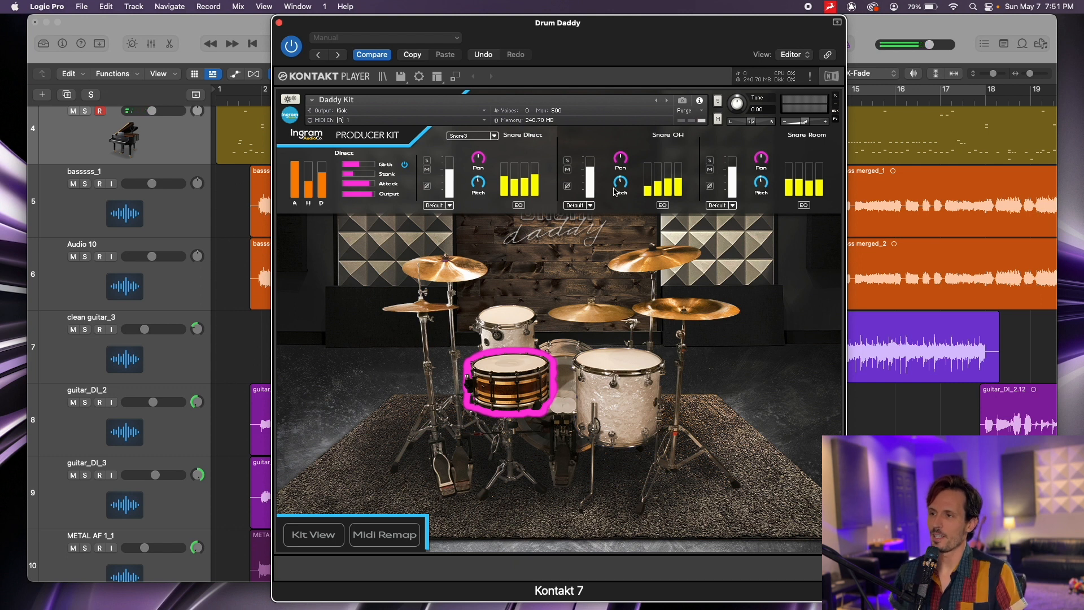
# Fine-tune the Snare OH channel's Pitch and audition the snare again
pyautogui.moveTo(620, 188); pyautogui.dragTo(618, 191)
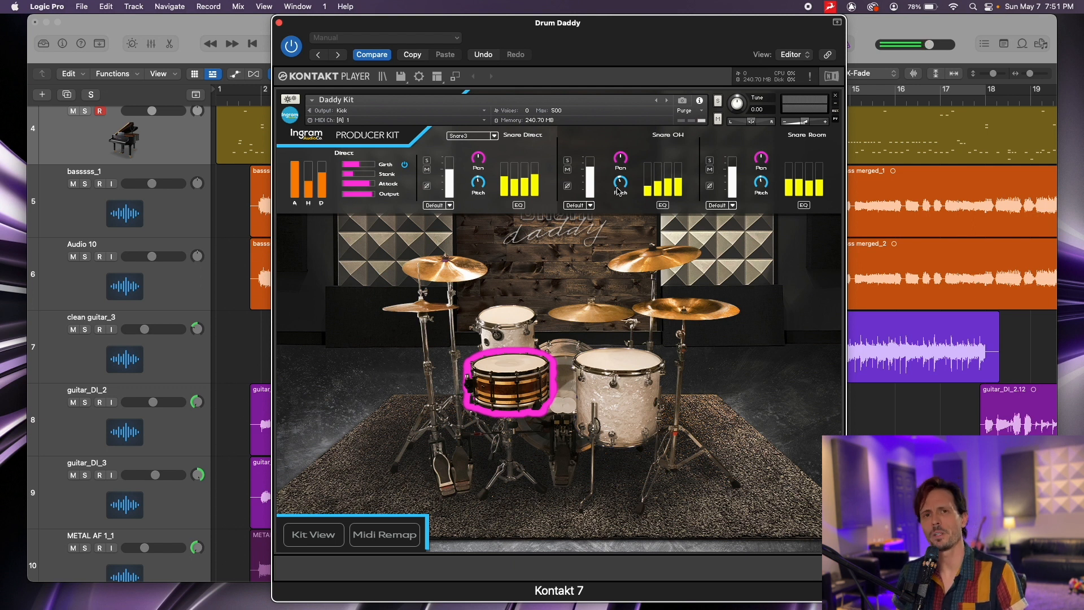
pyautogui.click(521, 378)
pyautogui.click(521, 377)
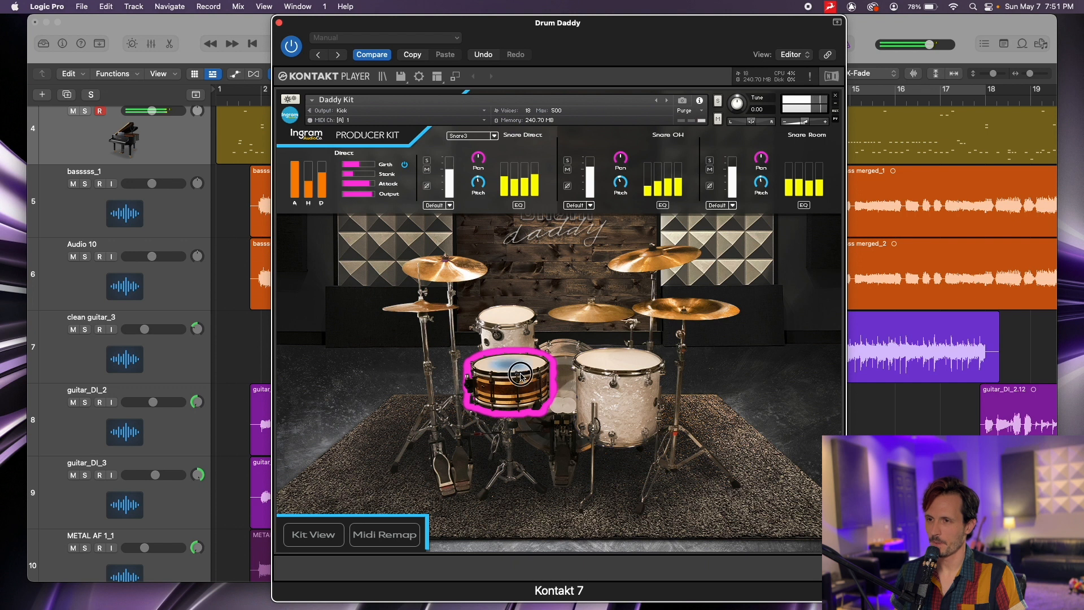
pyautogui.click(522, 376)
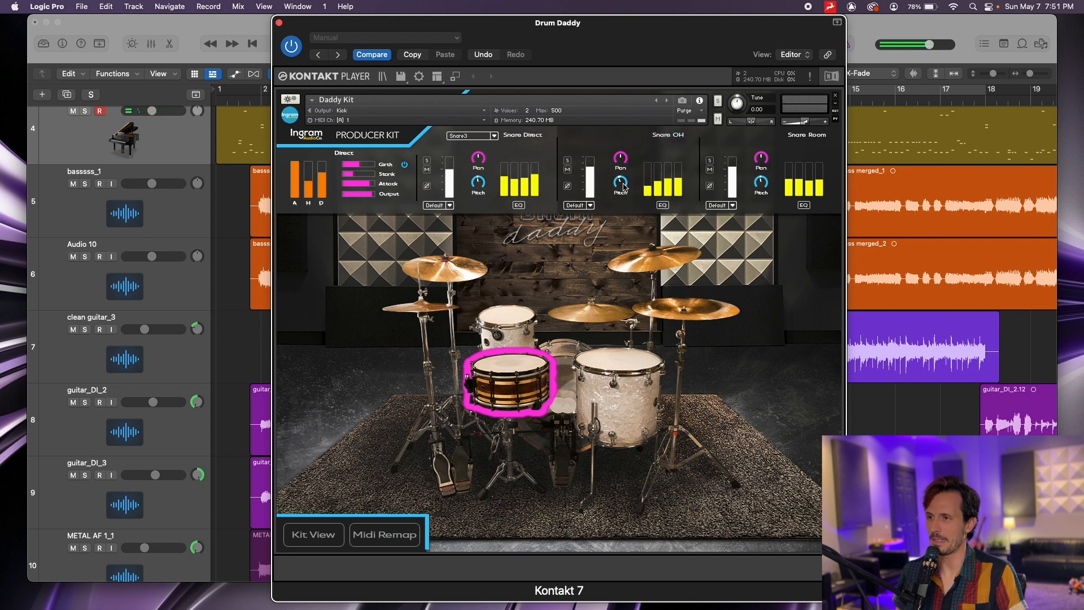
# Raise the first EQ band on Snare OH to about three quarters and invert the channel's phase, auditioning the snare
pyautogui.moveTo(647, 191); pyautogui.dragTo(655, 136)
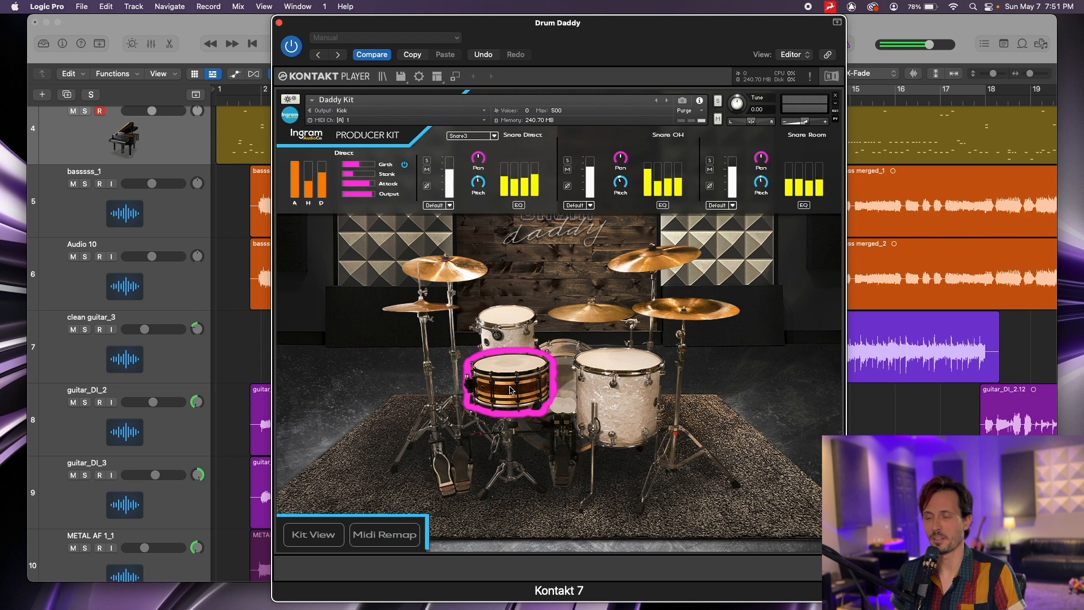
pyautogui.click(511, 390)
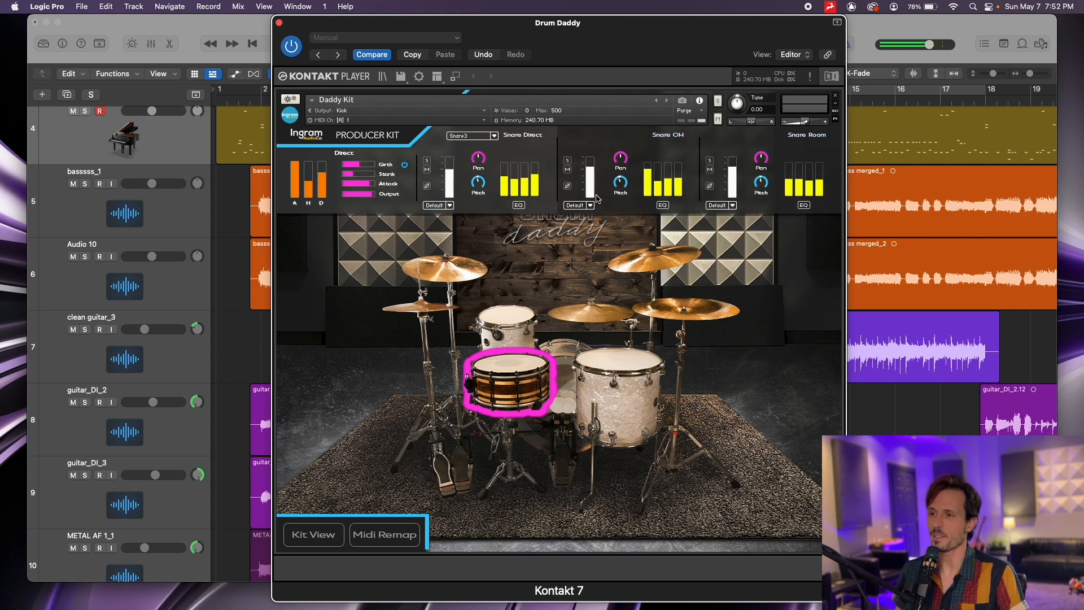
pyautogui.click(568, 187)
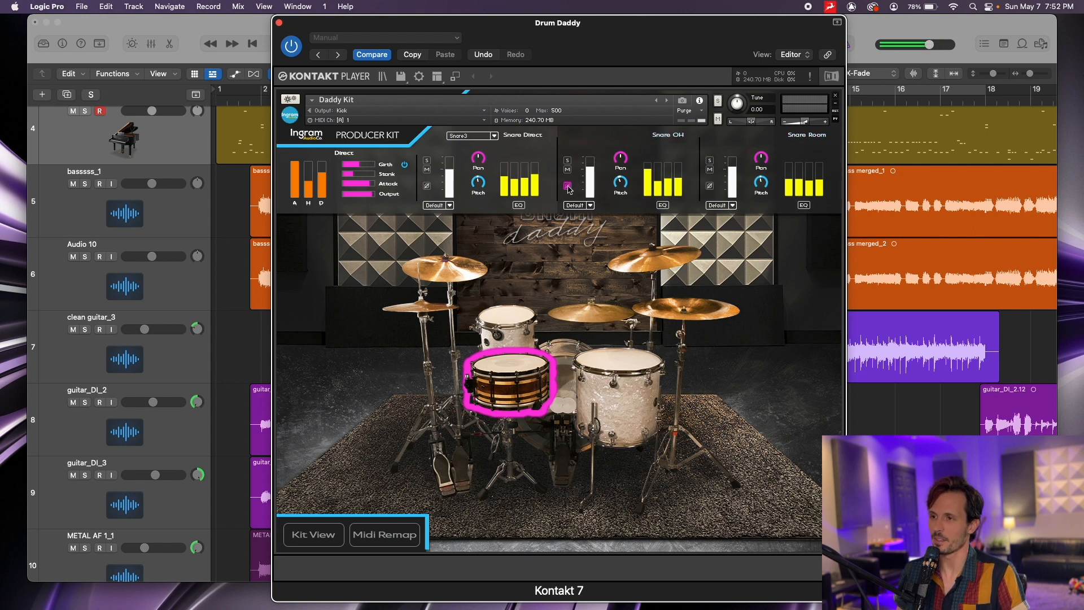
pyautogui.click(513, 369)
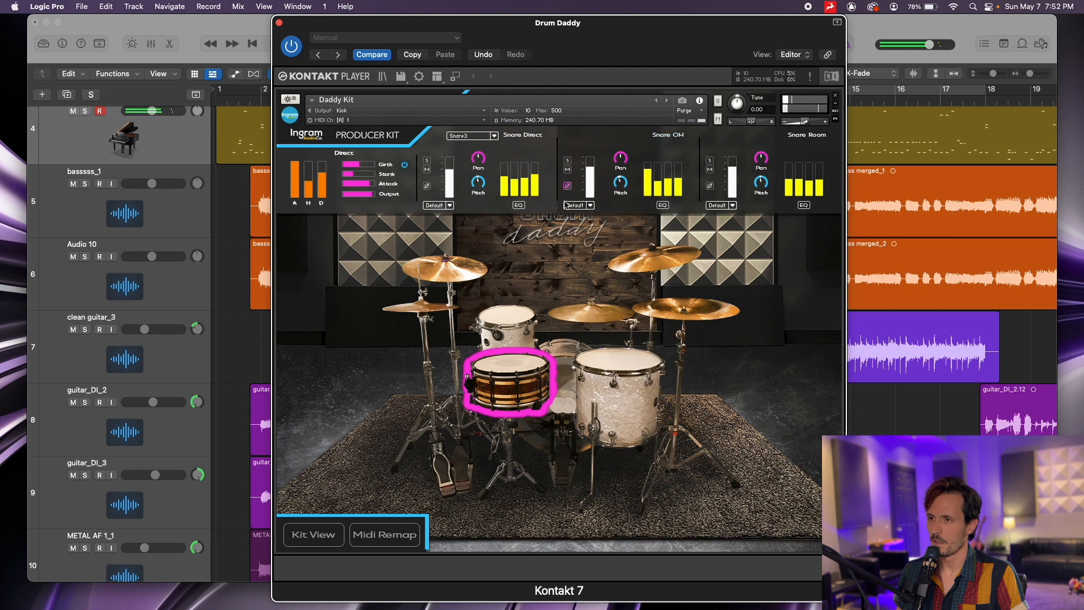
pyautogui.click(504, 362)
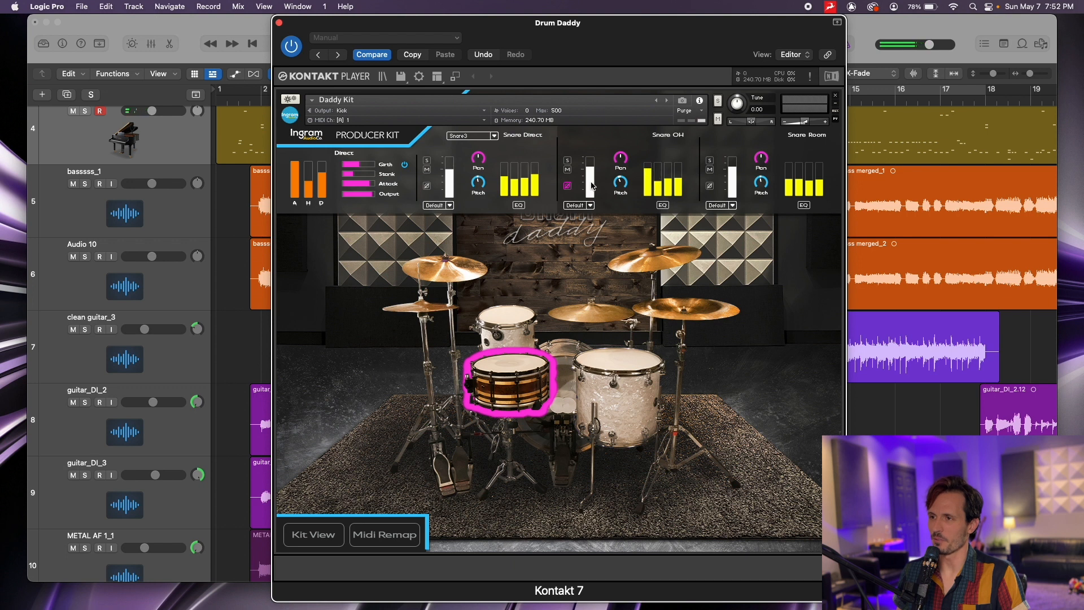
# Raise the Snare OH level to near maximum, audition the snare and display its Overheads processor settings
pyautogui.click(517, 381)
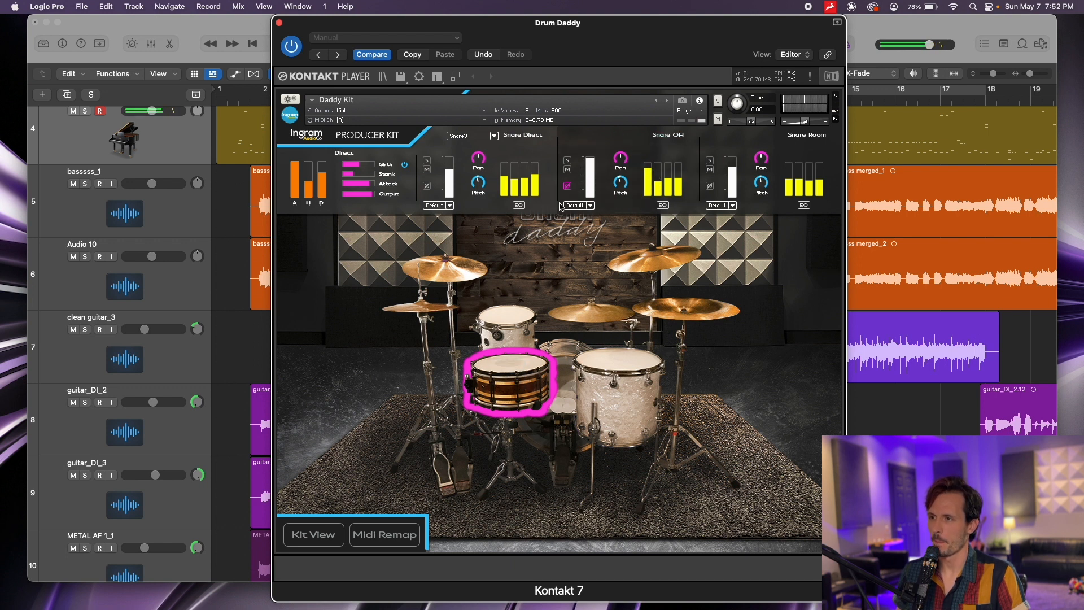
pyautogui.click(636, 143)
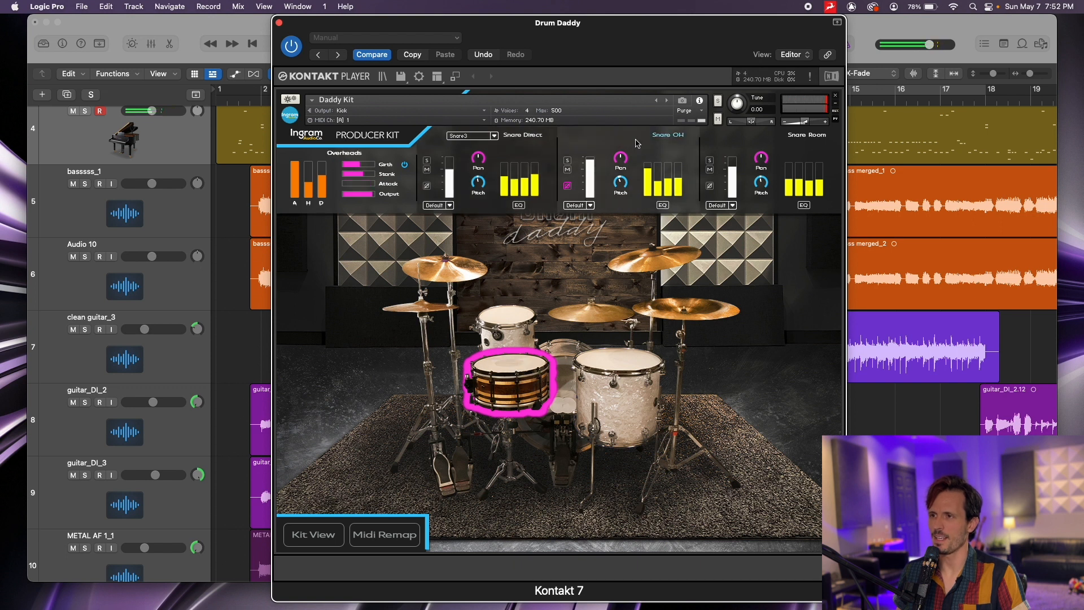
pyautogui.click(526, 382)
pyautogui.click(604, 148)
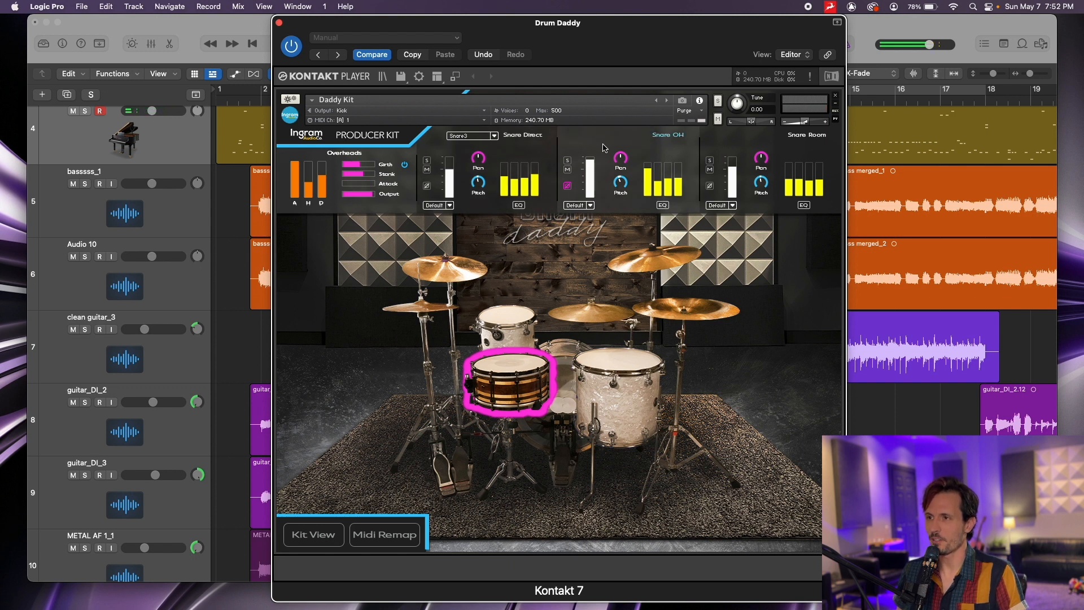
# Set the snare's Overheads Stank to about two thirds and its Attack to about half, then audition the snare
pyautogui.click(360, 172)
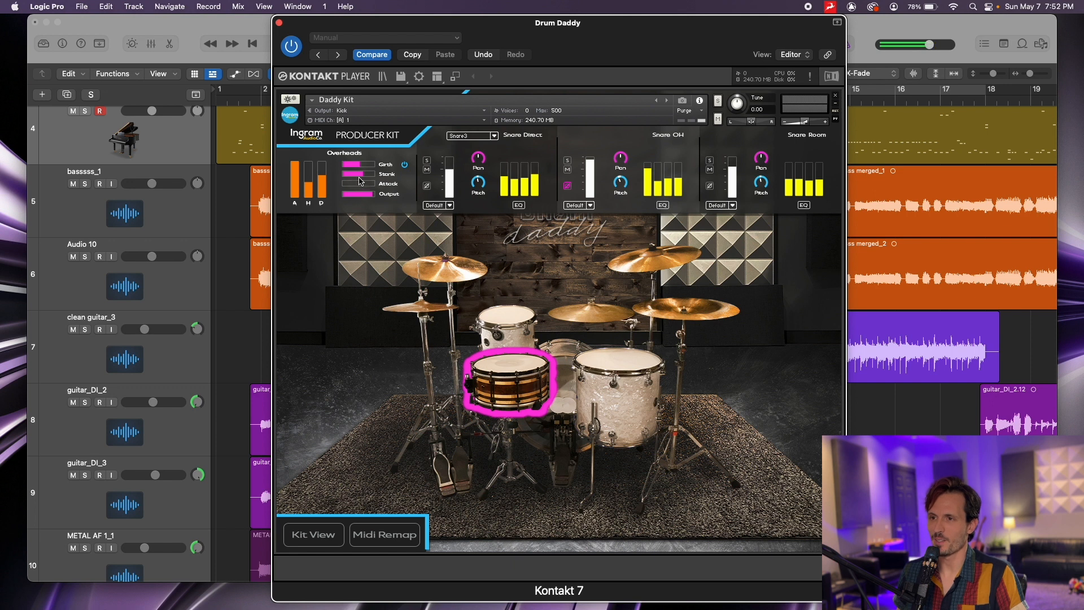
pyautogui.moveTo(367, 177)
pyautogui.mouseDown()
pyautogui.moveTo(353, 178)
pyautogui.moveTo(363, 186)
pyautogui.moveTo(364, 173)
pyautogui.mouseUp()
pyautogui.click(358, 184)
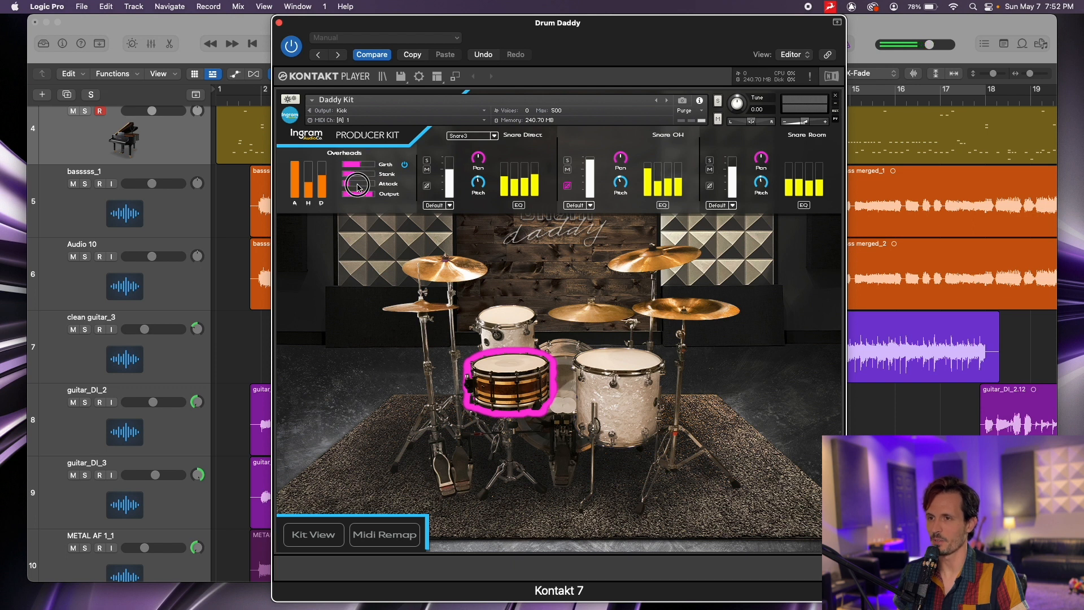
pyautogui.click(513, 374)
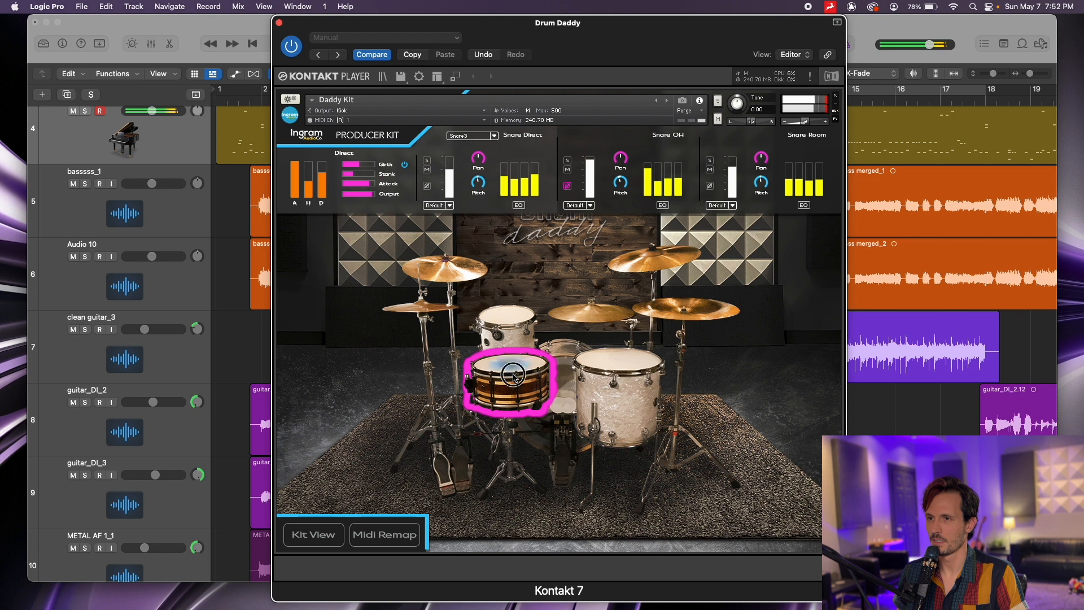
pyautogui.click(513, 374)
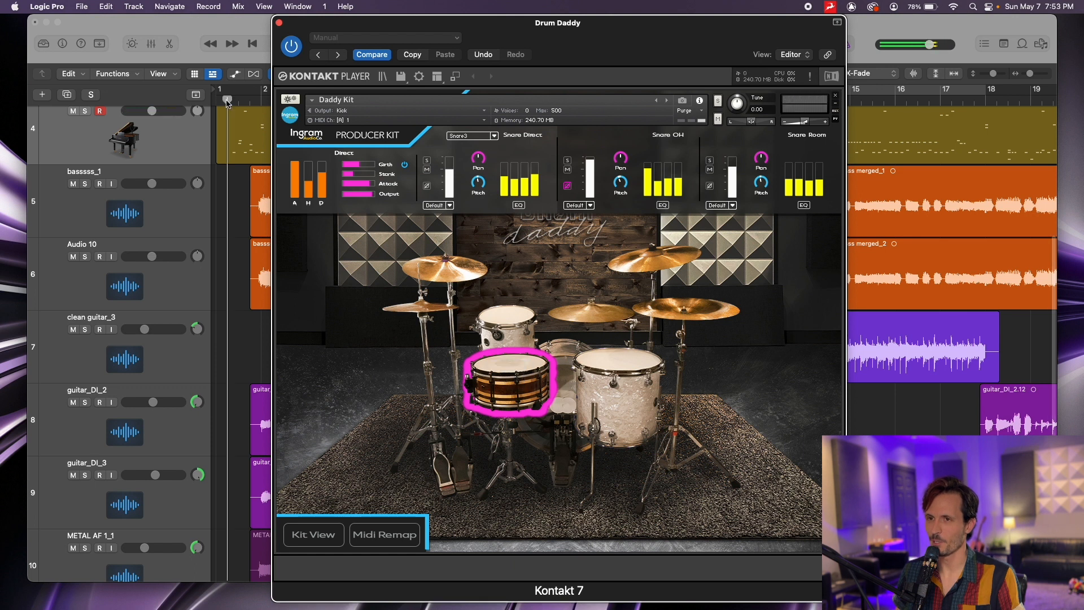
# Play the song from bar 1 to hear the reshaped snare in the full mix
pyautogui.click(227, 100)
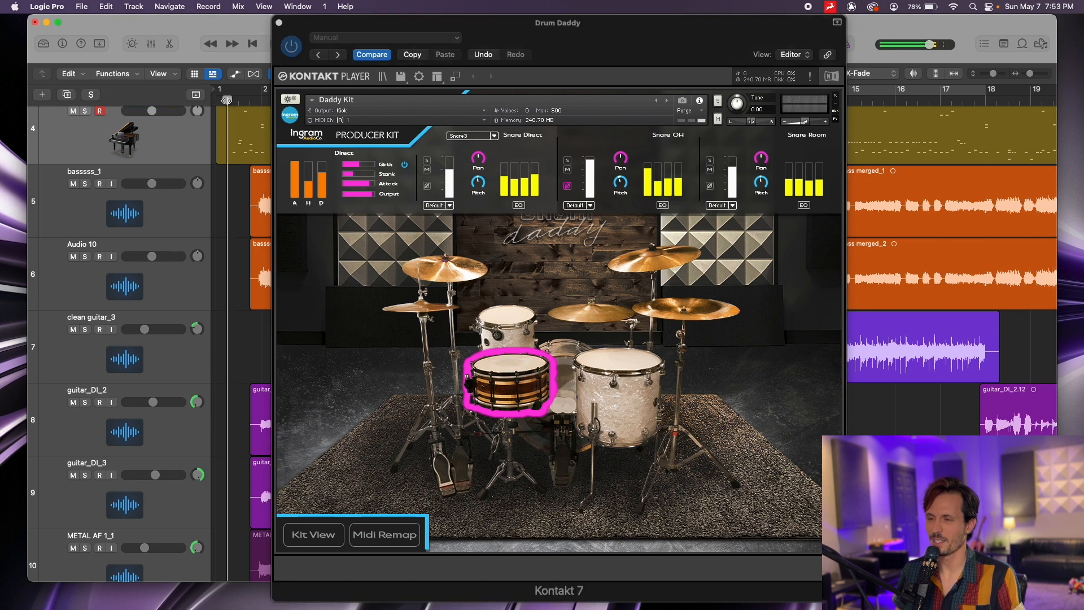
pyautogui.press('space')
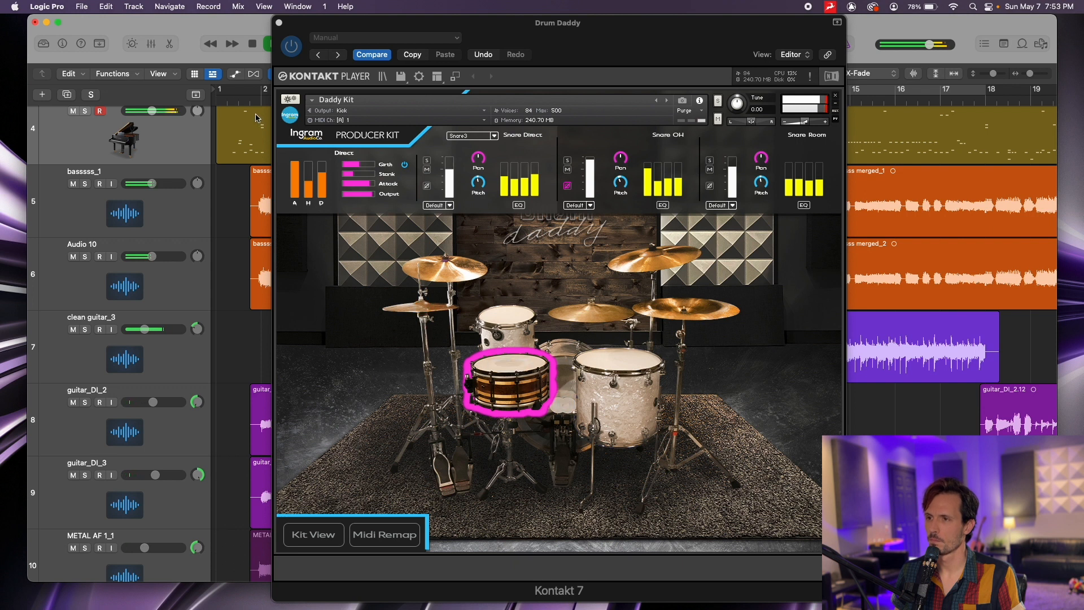
pyautogui.press('space')
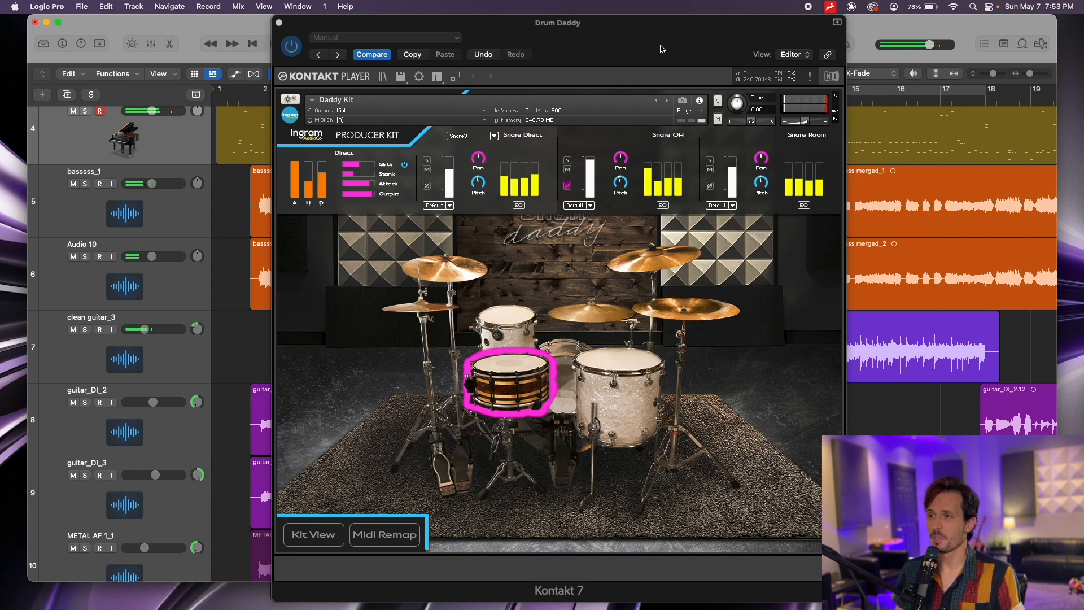
# Move the Kontakt window aside to uncover the later bars and place the playhead near bar 11
pyautogui.moveTo(662, 49); pyautogui.dragTo(474, 49)
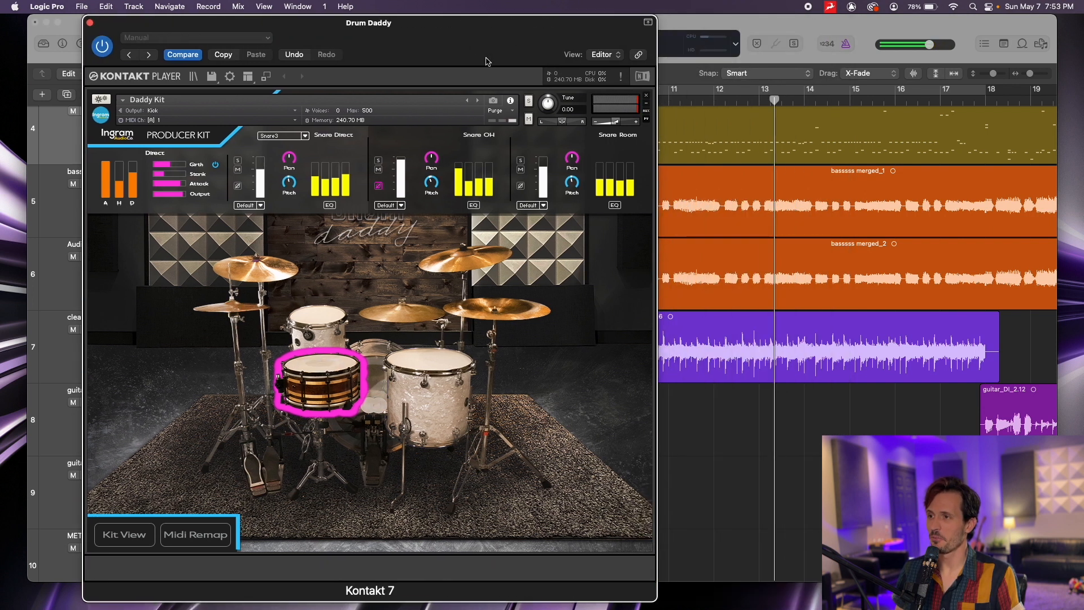
pyautogui.click(668, 103)
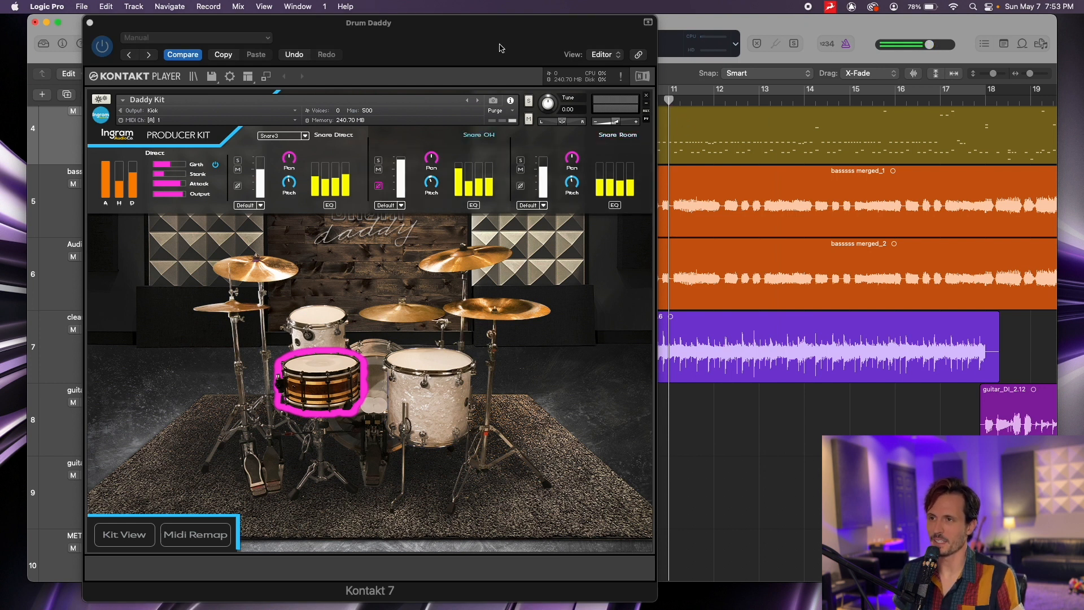
# Play the song from about bar 11 and lower the first two bands of the Snare Direct EQ slightly
pyautogui.moveTo(499, 48); pyautogui.dragTo(611, 48)
pyautogui.press('space')
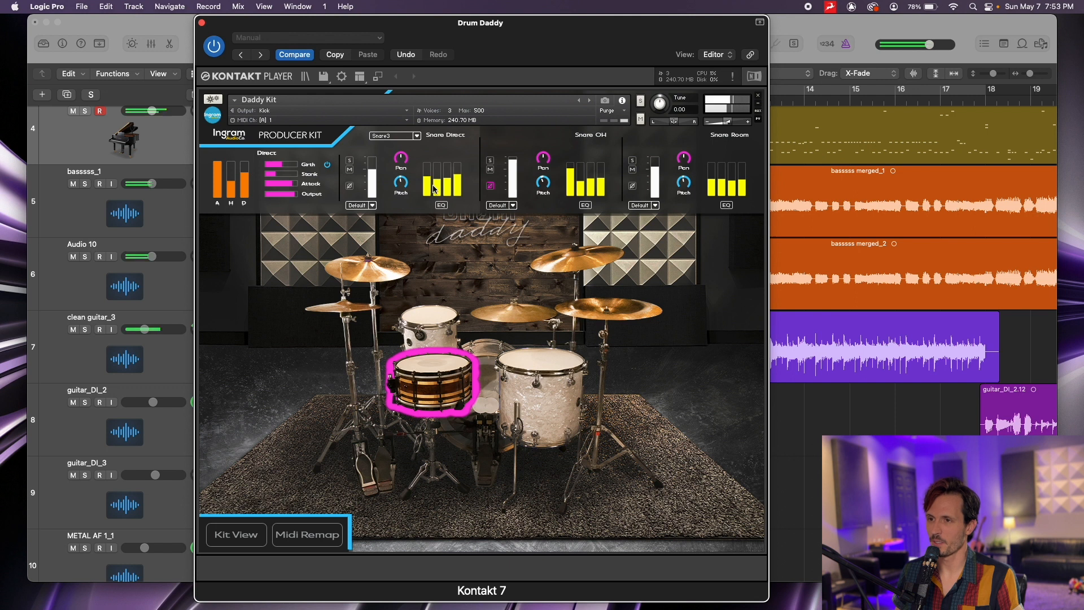
pyautogui.moveTo(436, 189); pyautogui.dragTo(436, 200)
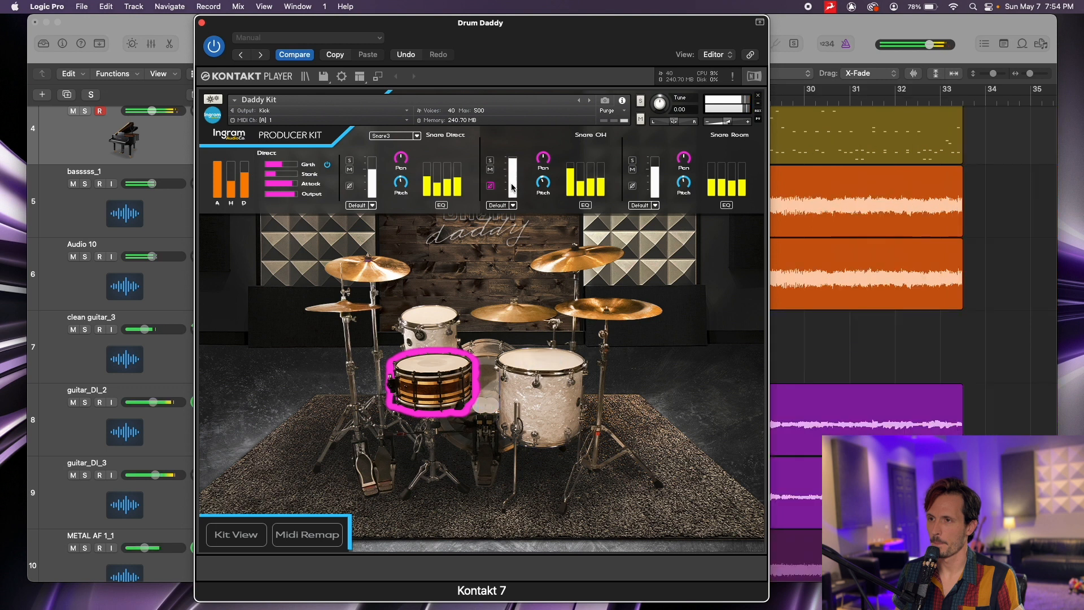
pyautogui.click(460, 188)
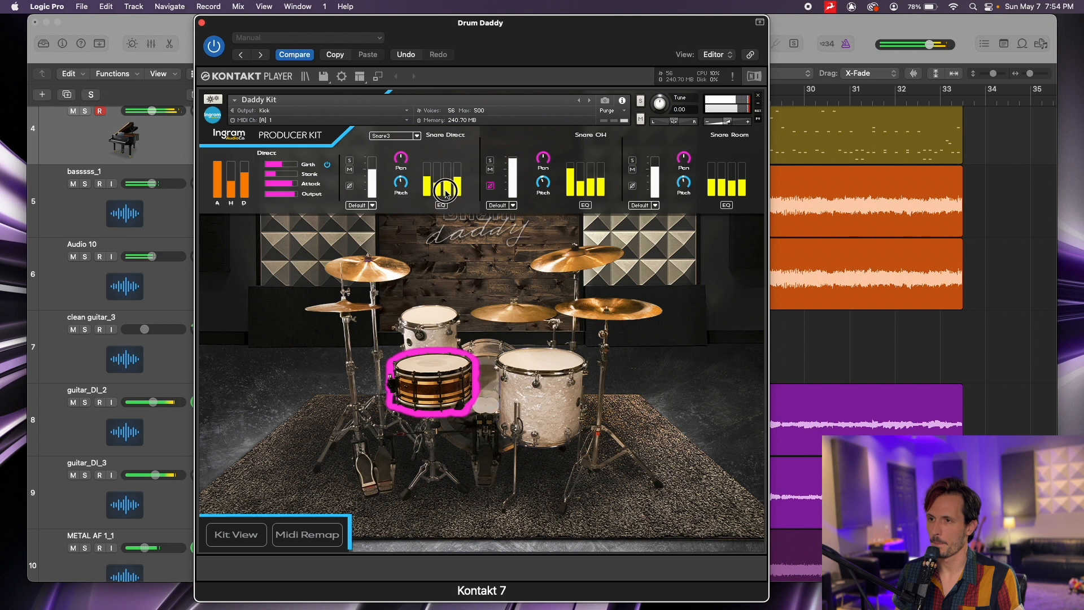
pyautogui.click(430, 189)
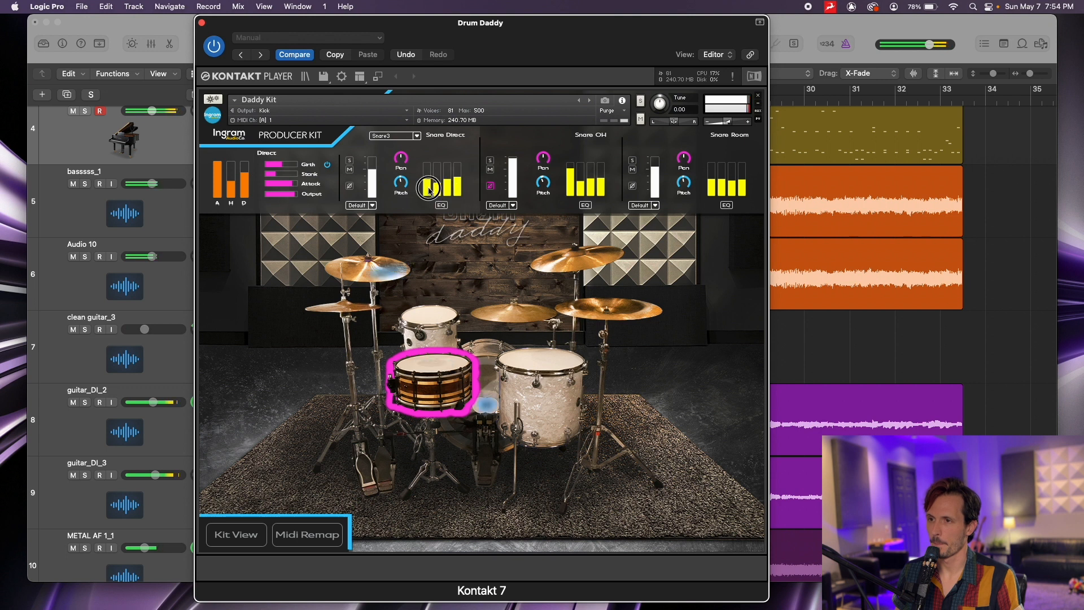
pyautogui.click(430, 187)
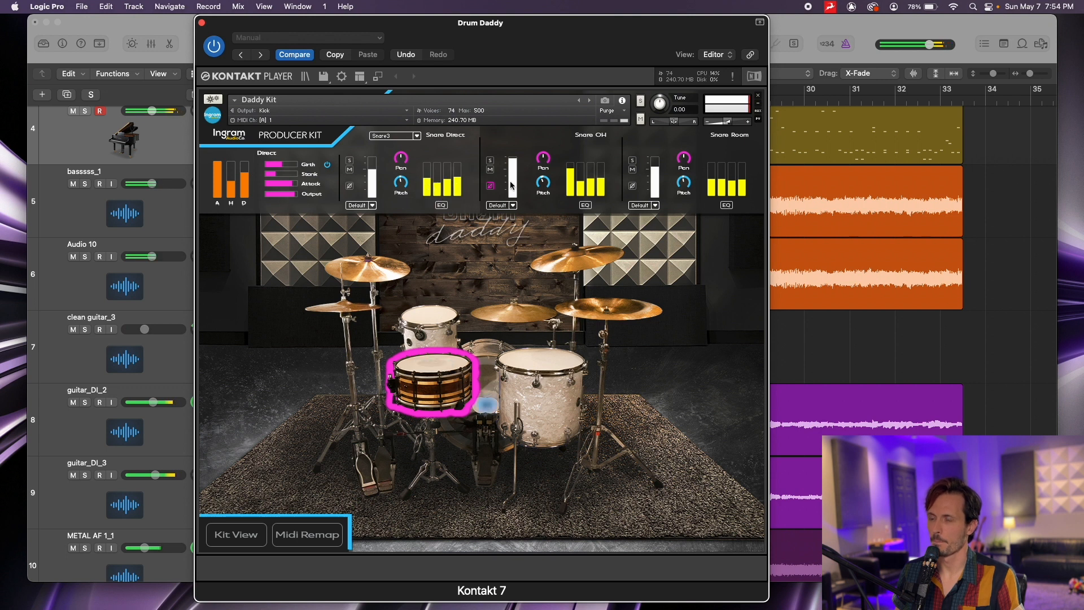
pyautogui.press('space')
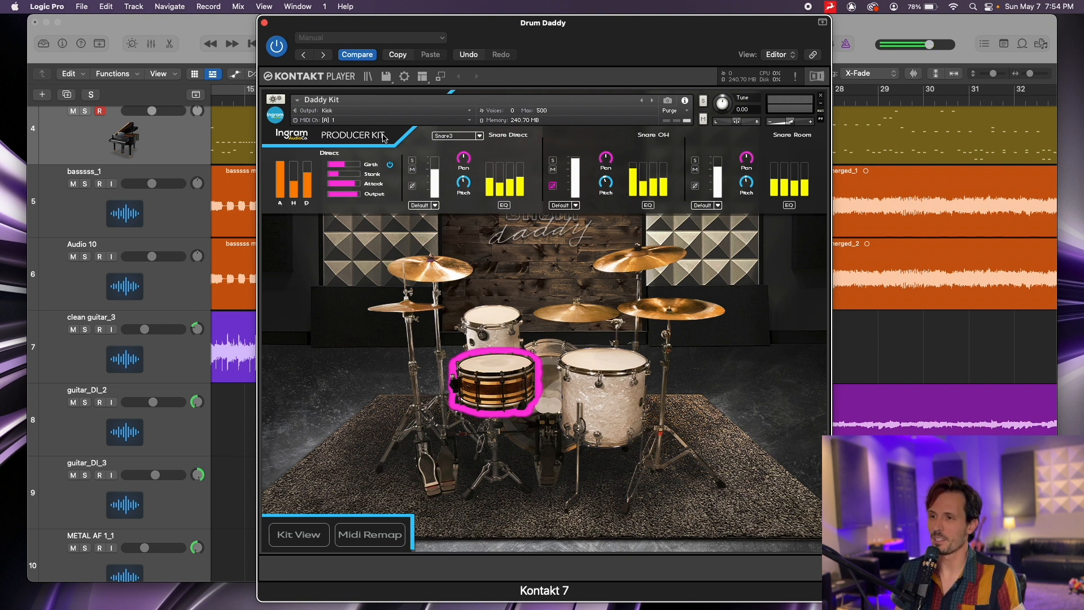
# Play the later section of the song with the adjusted snare and return the playhead to bar 1
pyautogui.press('space')
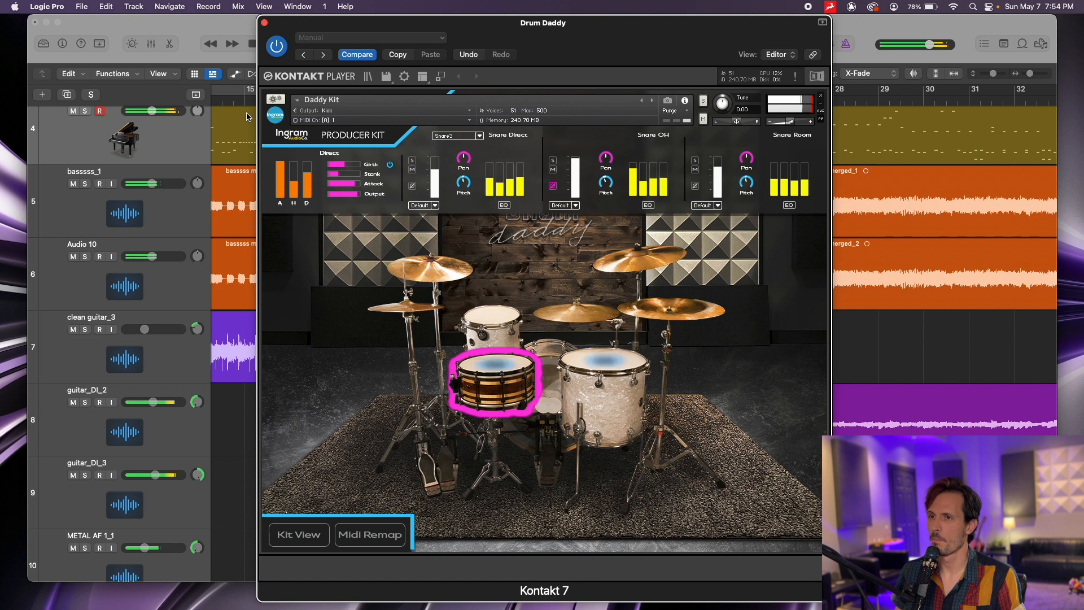
pyautogui.press('space')
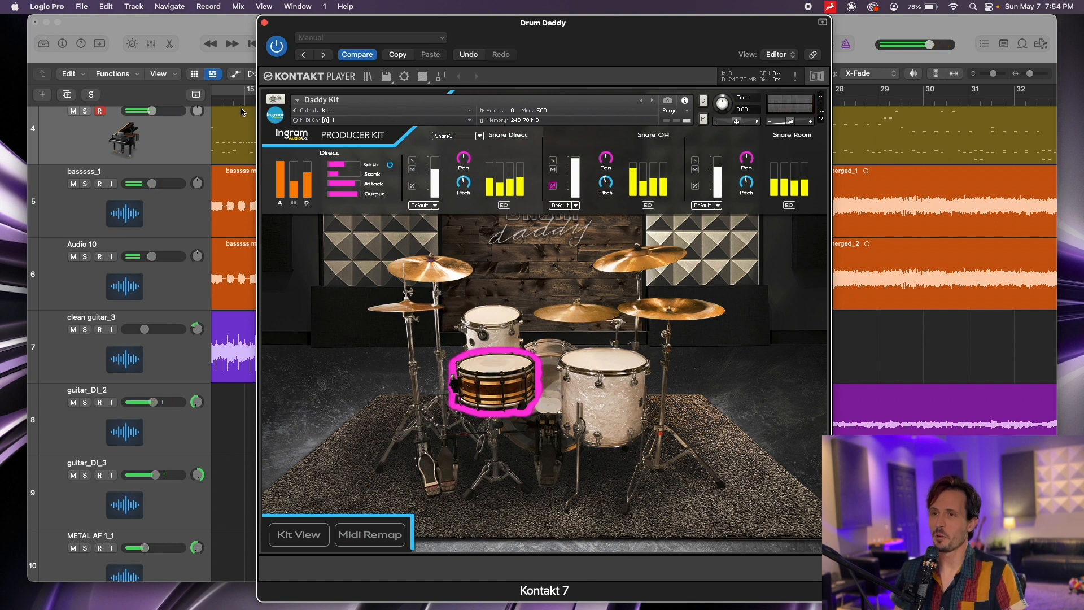
pyautogui.press('Return')
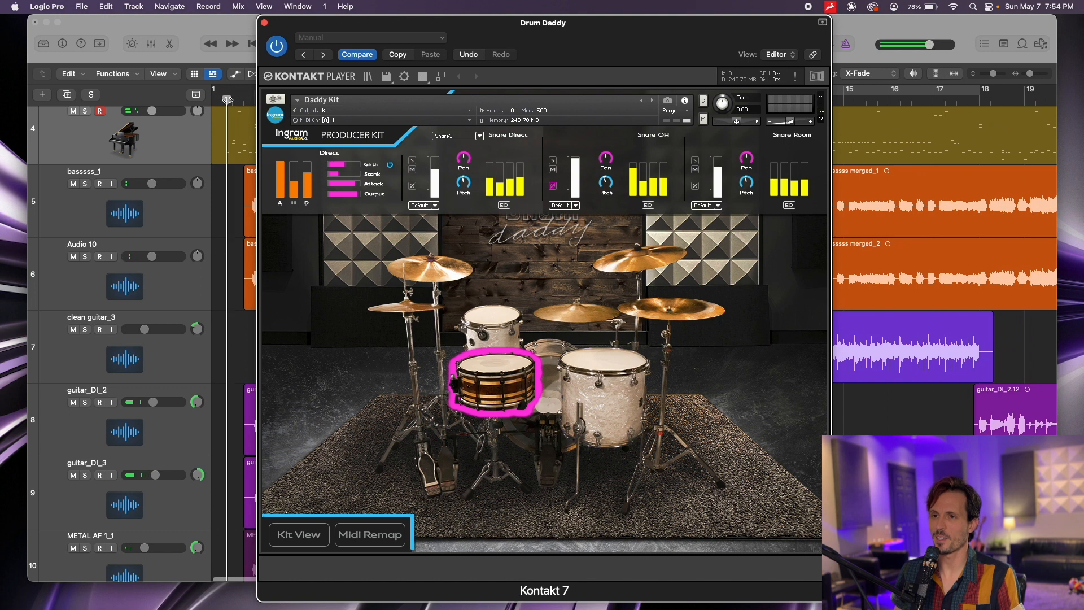
pyautogui.moveTo(227, 100); pyautogui.dragTo(221, 100)
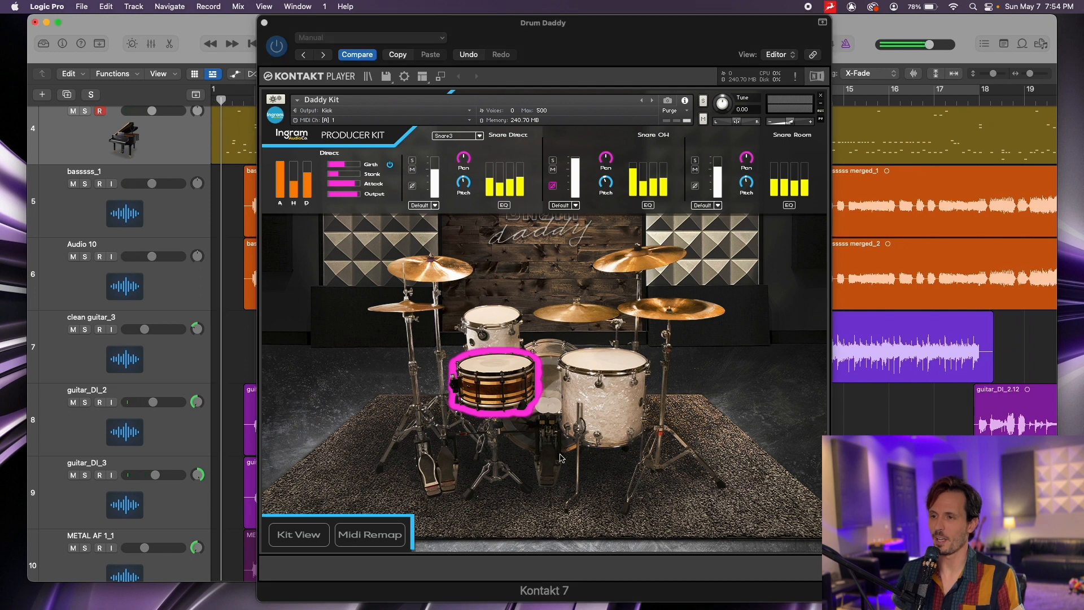
# Select and audition the rack tom, and check its Overheads processor settings
pyautogui.click(489, 331)
pyautogui.click(489, 332)
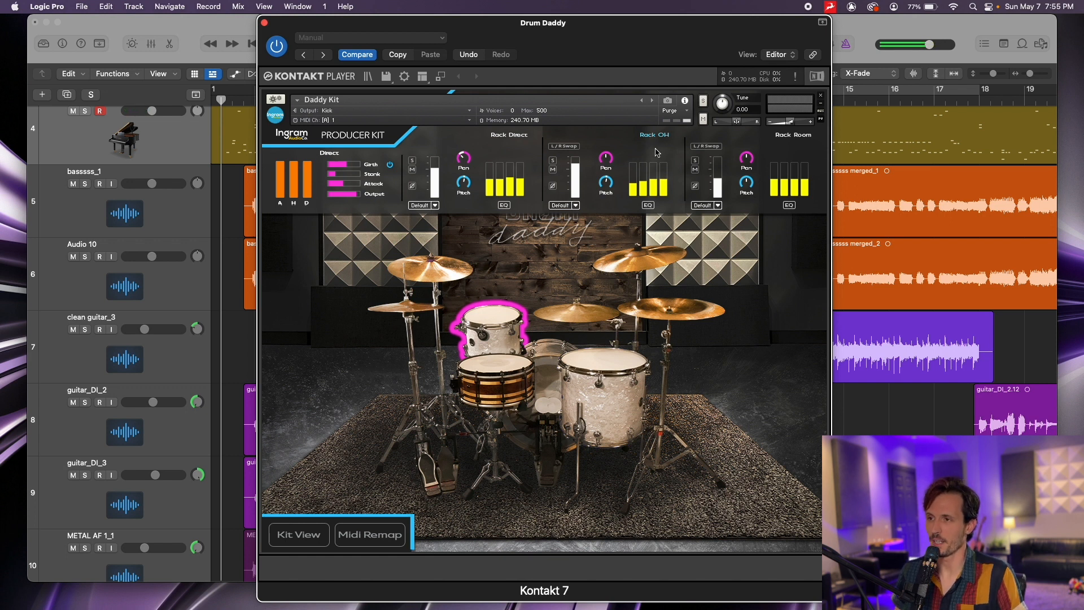
pyautogui.click(646, 148)
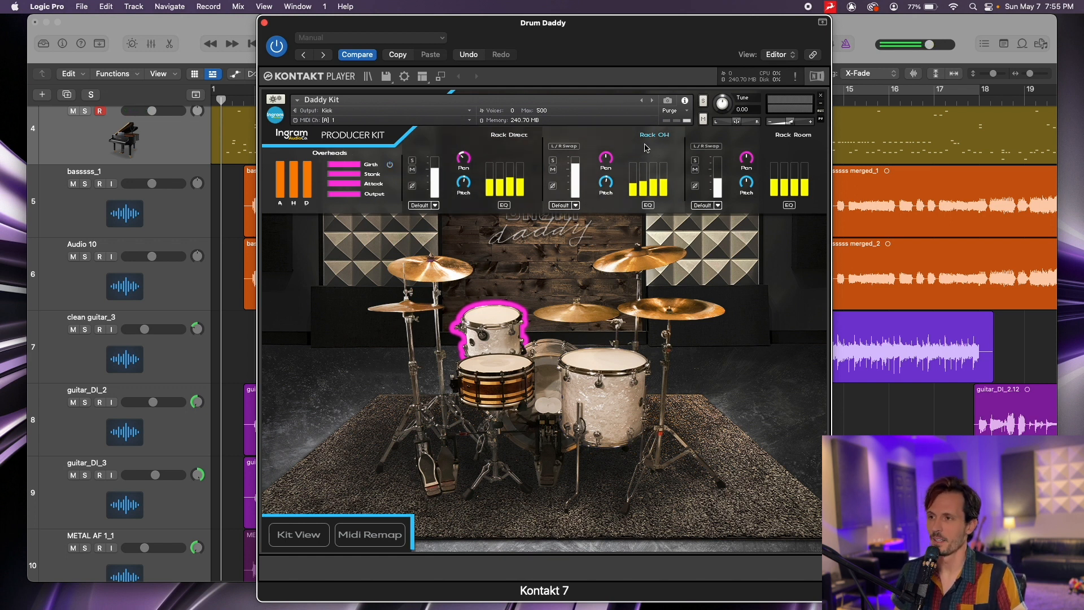
pyautogui.click(489, 339)
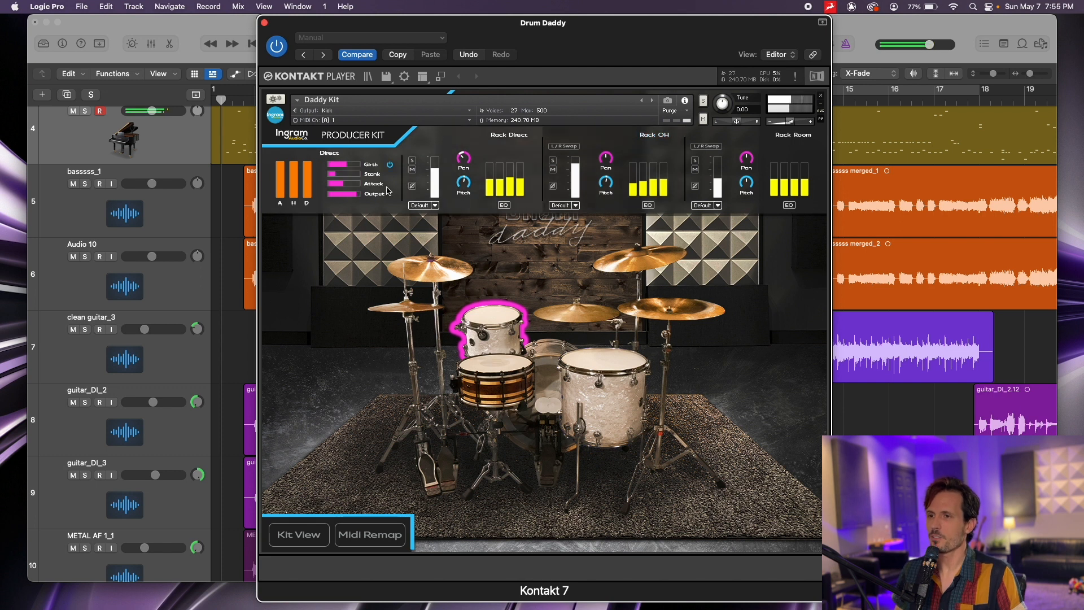
# Set the rack tom's Direct Attack to about two thirds while auditioning the drum
pyautogui.moveTo(345, 185); pyautogui.dragTo(353, 187)
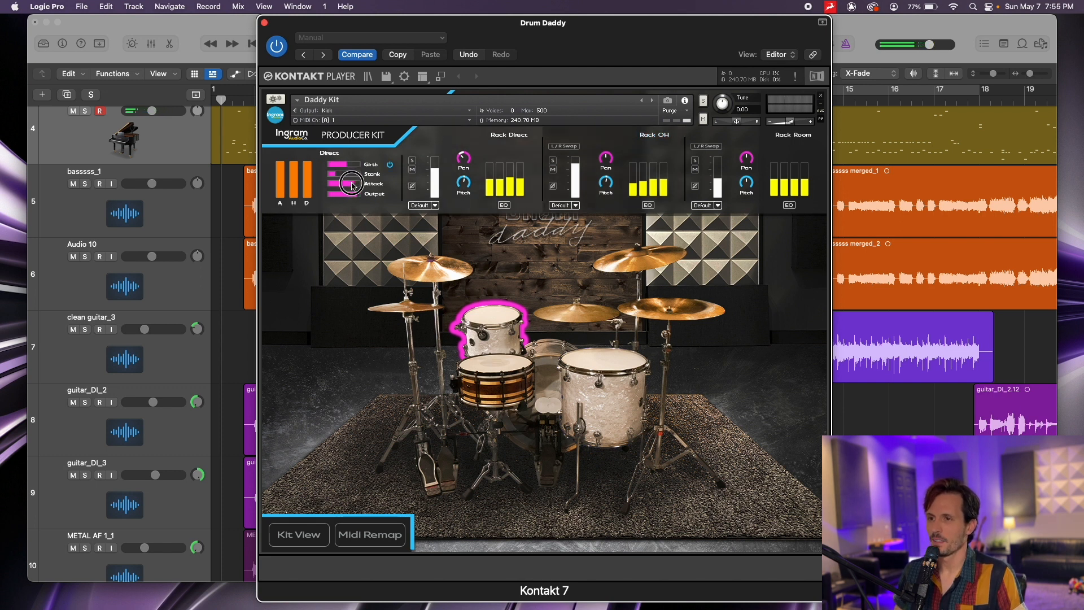
pyautogui.click(493, 326)
pyautogui.click(492, 326)
pyautogui.click(493, 325)
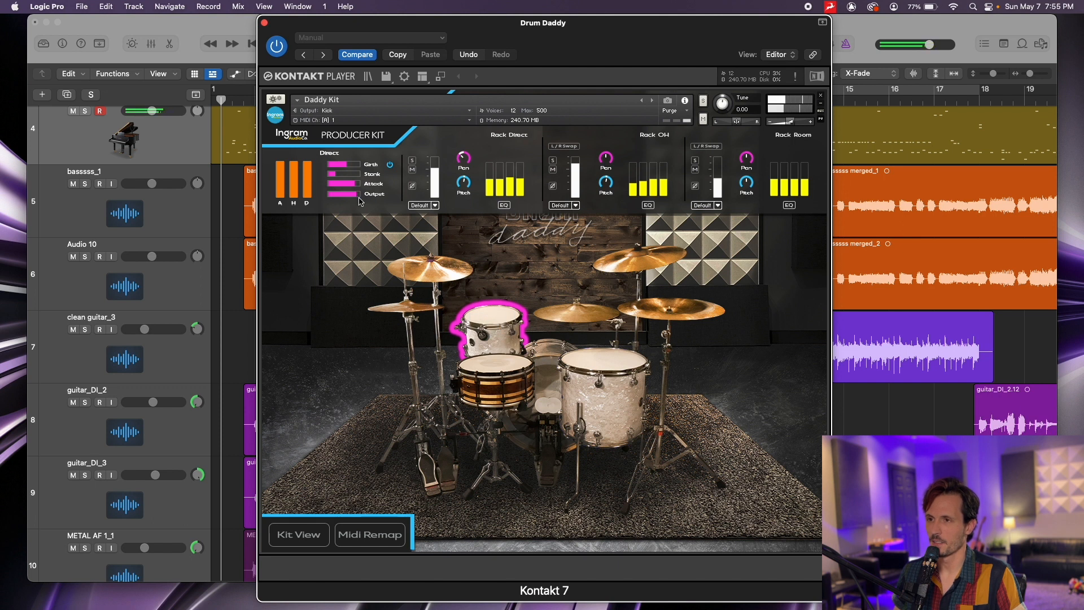
pyautogui.click(489, 324)
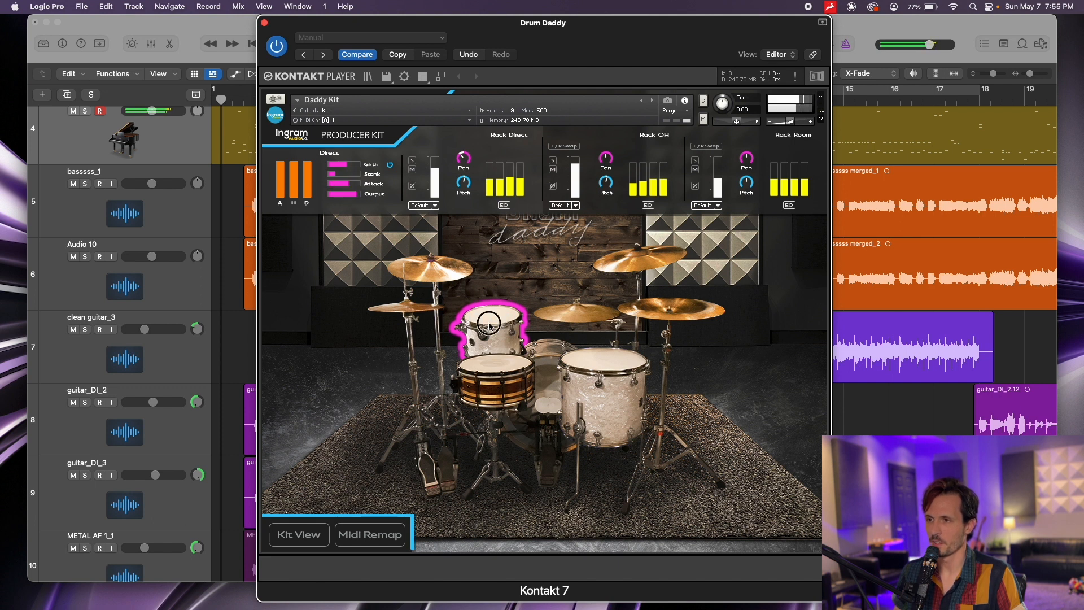
# Turn on the rack tom's Overheads processor, lower its Girth, Stank and Attack to about half, and audition the tom
pyautogui.click(645, 147)
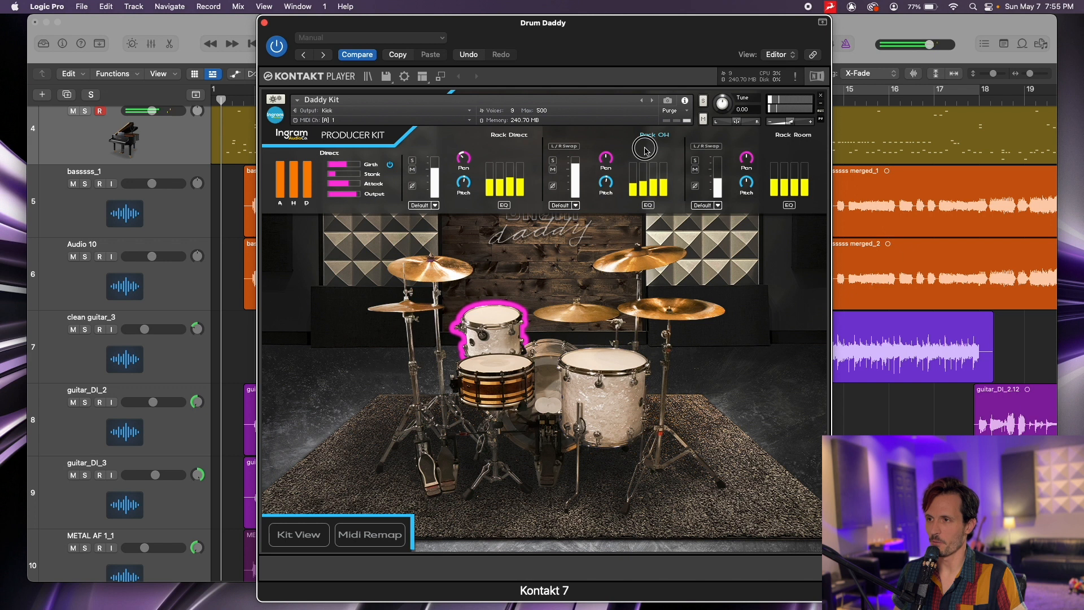
pyautogui.click(493, 325)
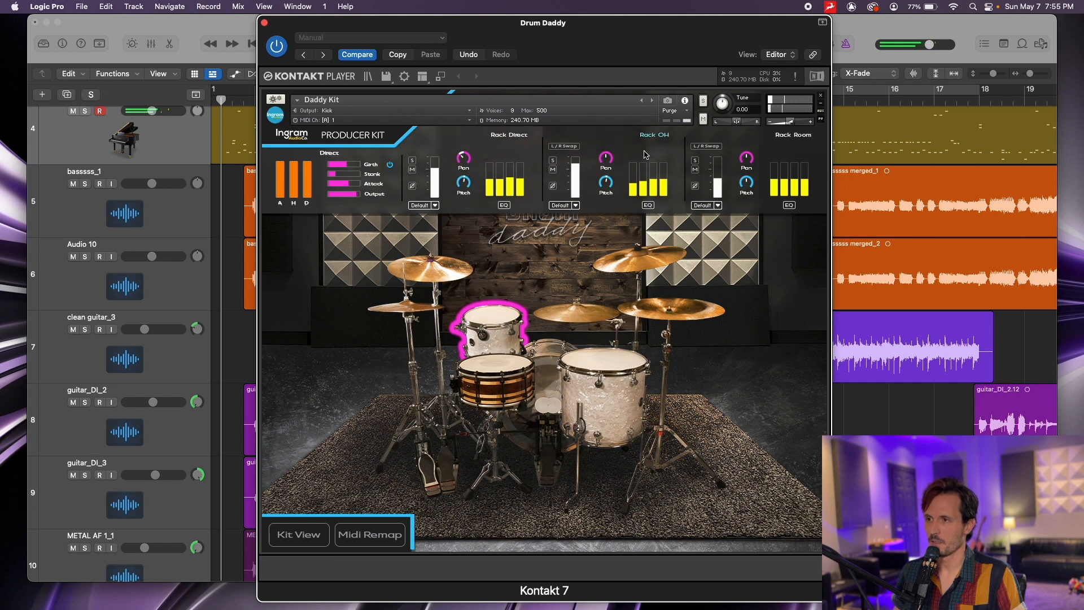
pyautogui.click(647, 151)
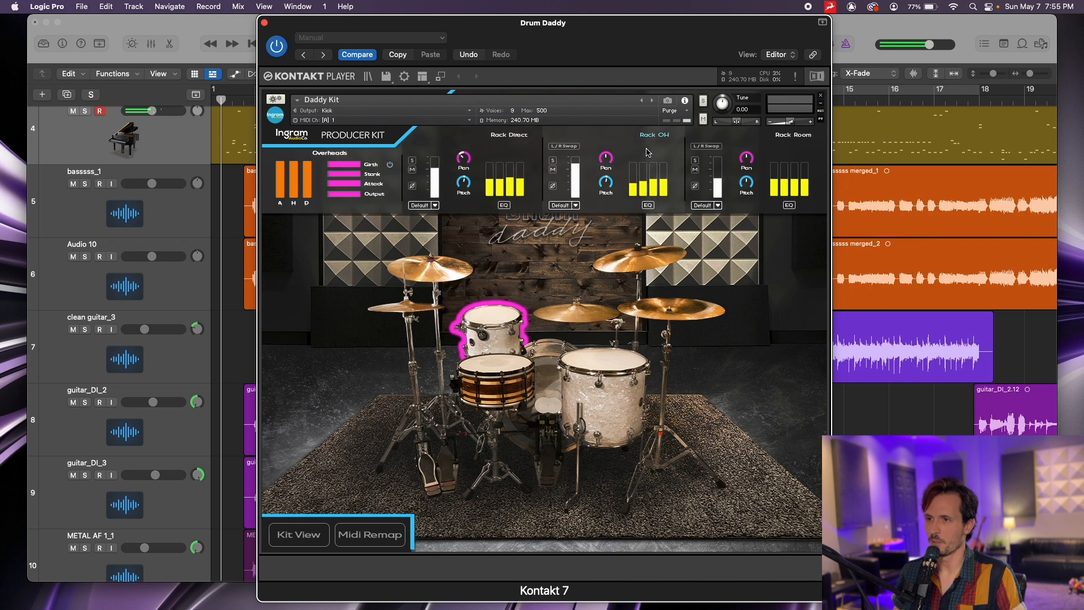
pyautogui.click(391, 165)
pyautogui.moveTo(356, 170); pyautogui.dragTo(329, 191)
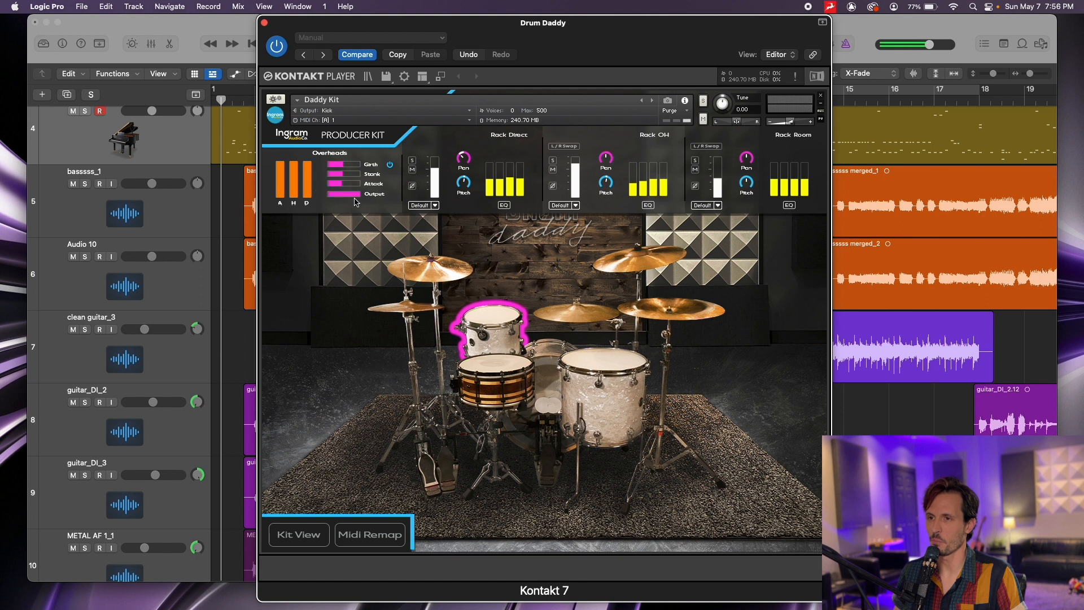
pyautogui.click(503, 330)
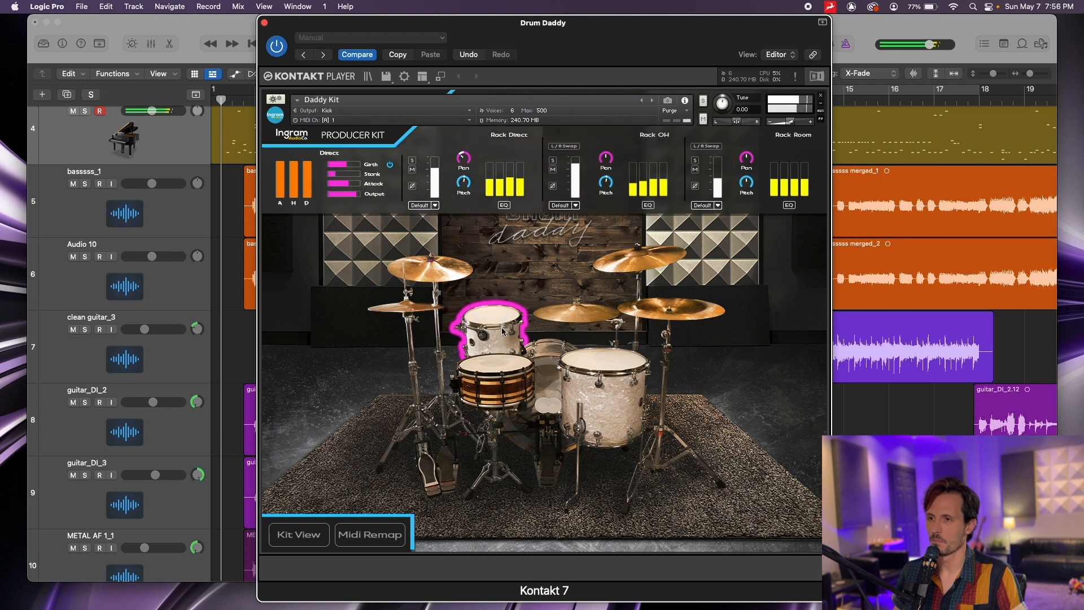
# Compare the rack tom with the snare by auditioning the two drums alternately
pyautogui.click(501, 382)
pyautogui.click(493, 331)
pyautogui.click(495, 374)
pyautogui.click(489, 317)
pyautogui.click(495, 373)
pyautogui.click(489, 322)
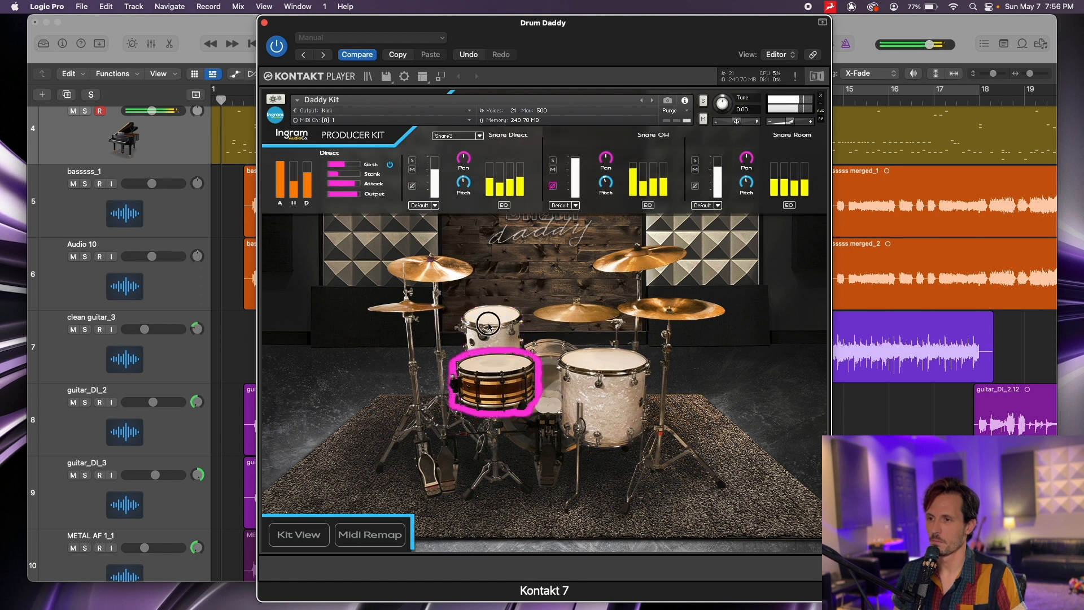
pyautogui.click(642, 145)
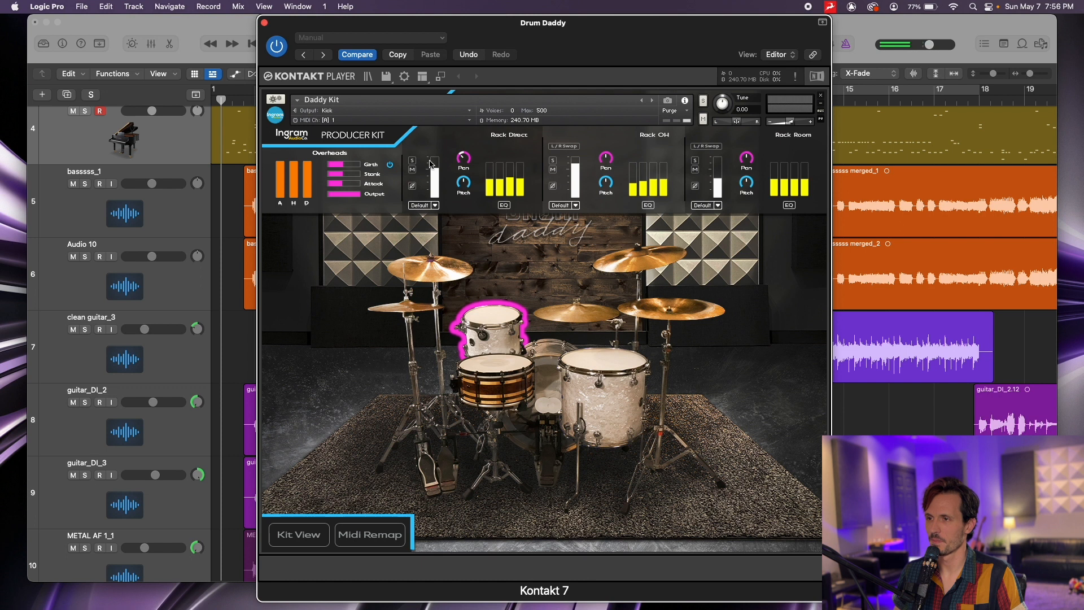
pyautogui.click(499, 366)
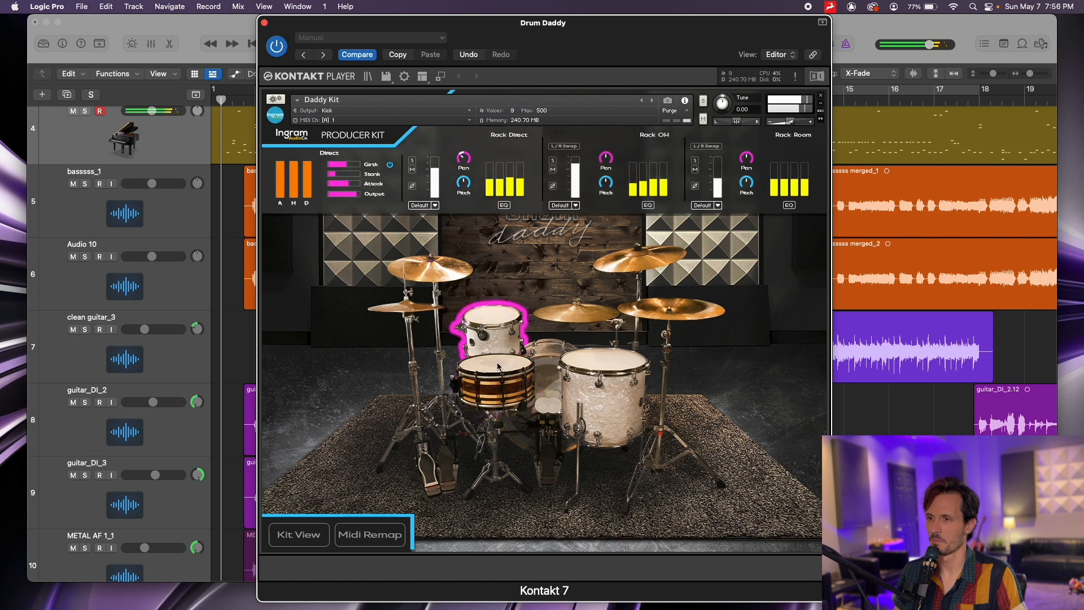
pyautogui.click(498, 366)
pyautogui.click(495, 324)
# Set the rack tom's Overheads Girth to about two thirds, Stank to one third and Attack to three quarters, auditioning it against the snare
pyautogui.click(651, 148)
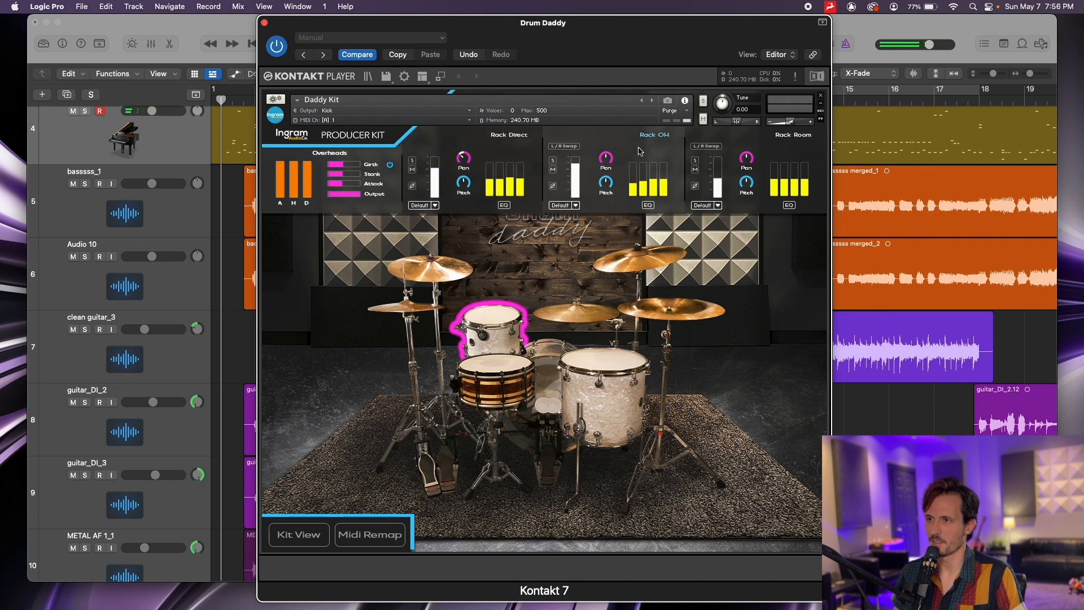
pyautogui.moveTo(341, 185); pyautogui.dragTo(353, 166)
pyautogui.click(493, 315)
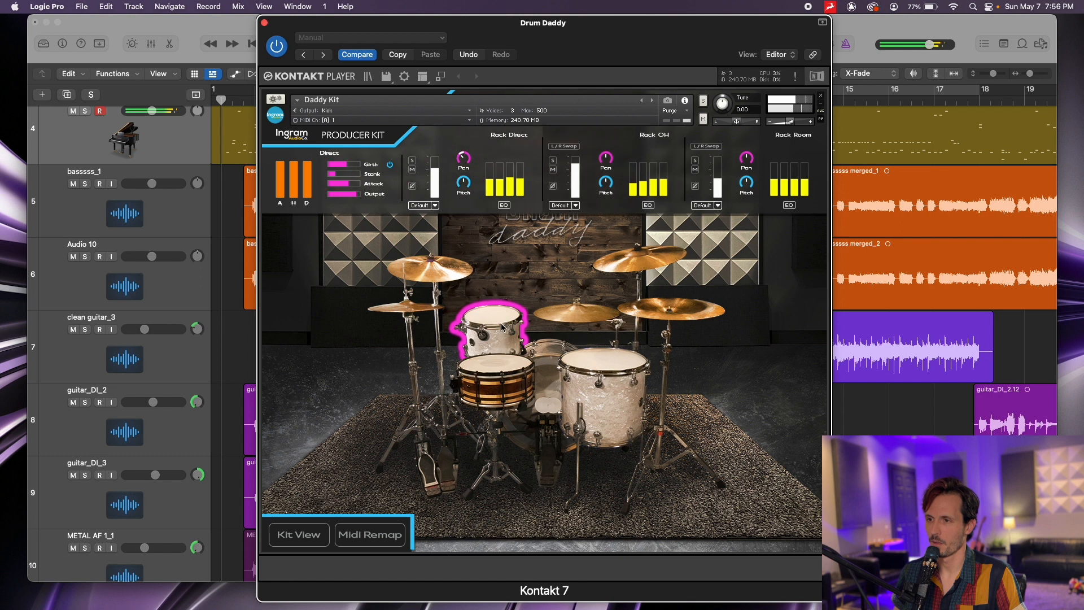
pyautogui.click(492, 321)
pyautogui.click(497, 376)
pyautogui.click(501, 341)
pyautogui.click(499, 385)
pyautogui.click(493, 325)
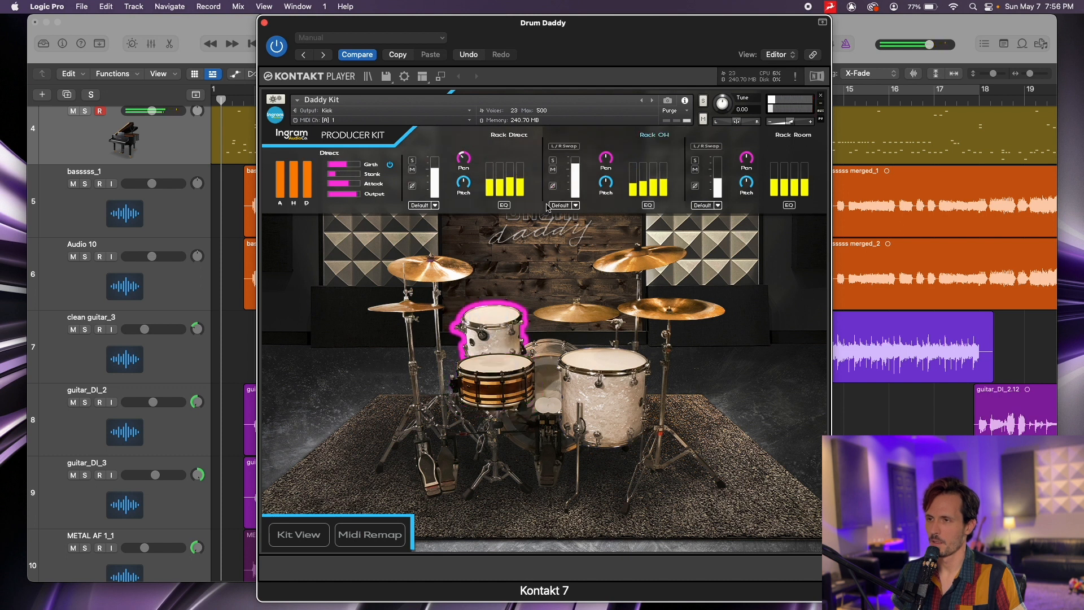
# Invert the Rack OH phase, raise its first EQ band to about three quarters, and audition the rack tom against the snare
pyautogui.click(634, 193)
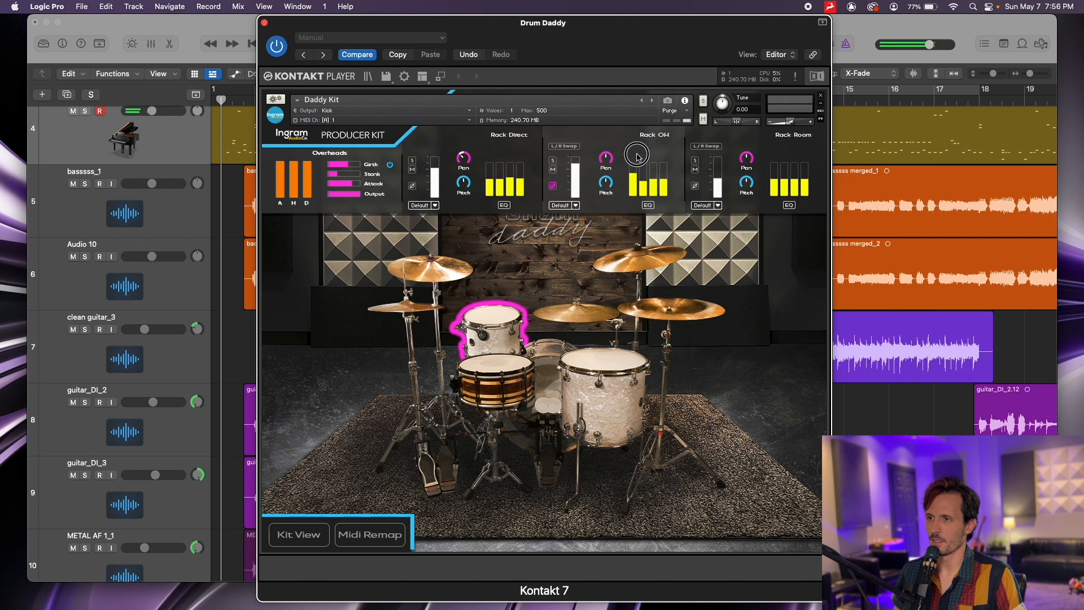
pyautogui.click(498, 339)
pyautogui.click(498, 339)
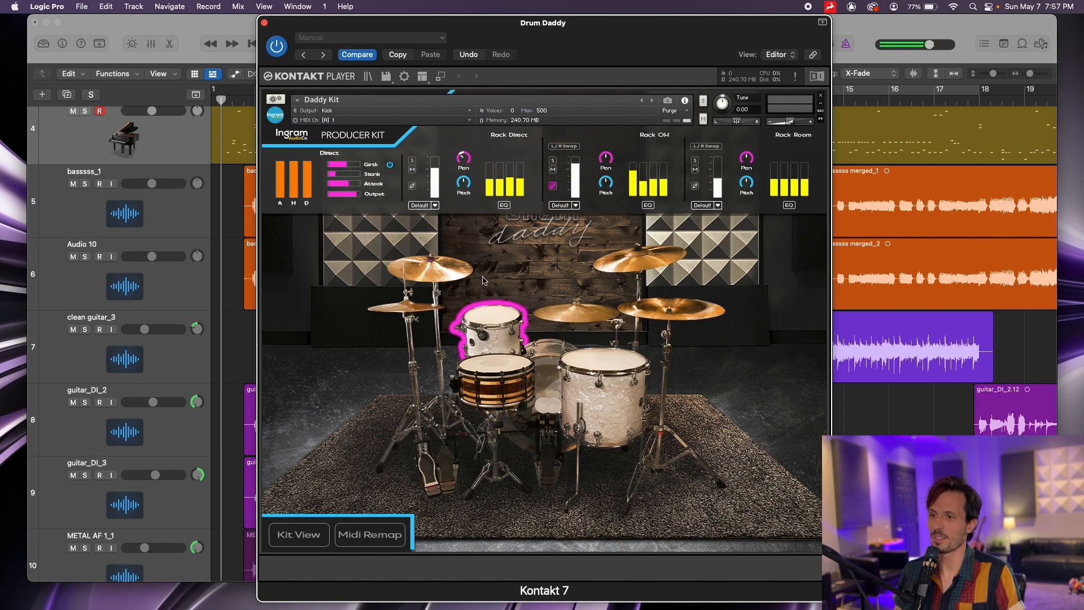
pyautogui.click(493, 326)
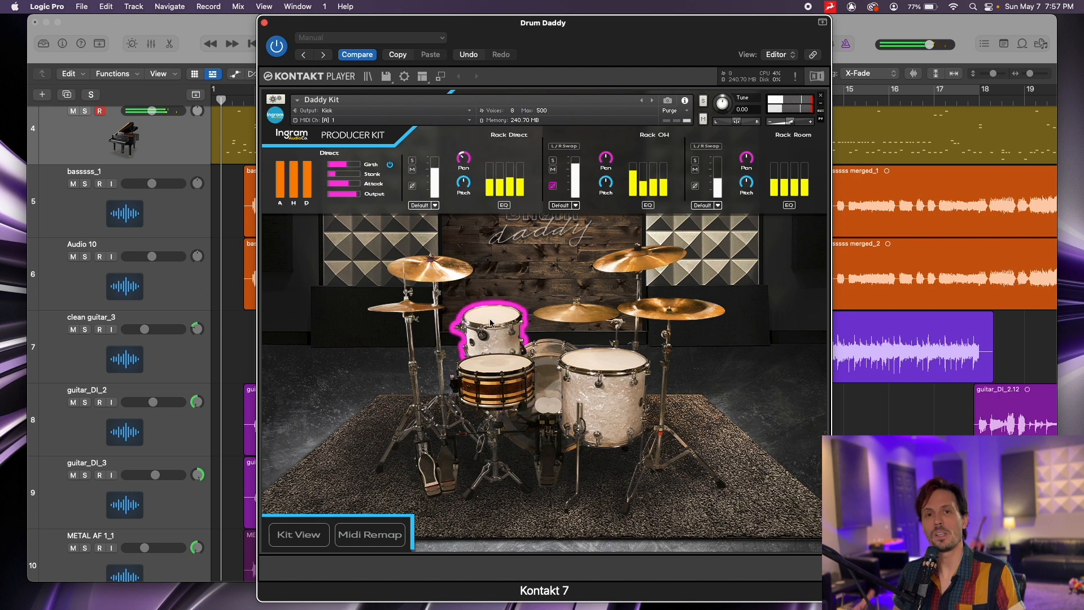
pyautogui.click(494, 337)
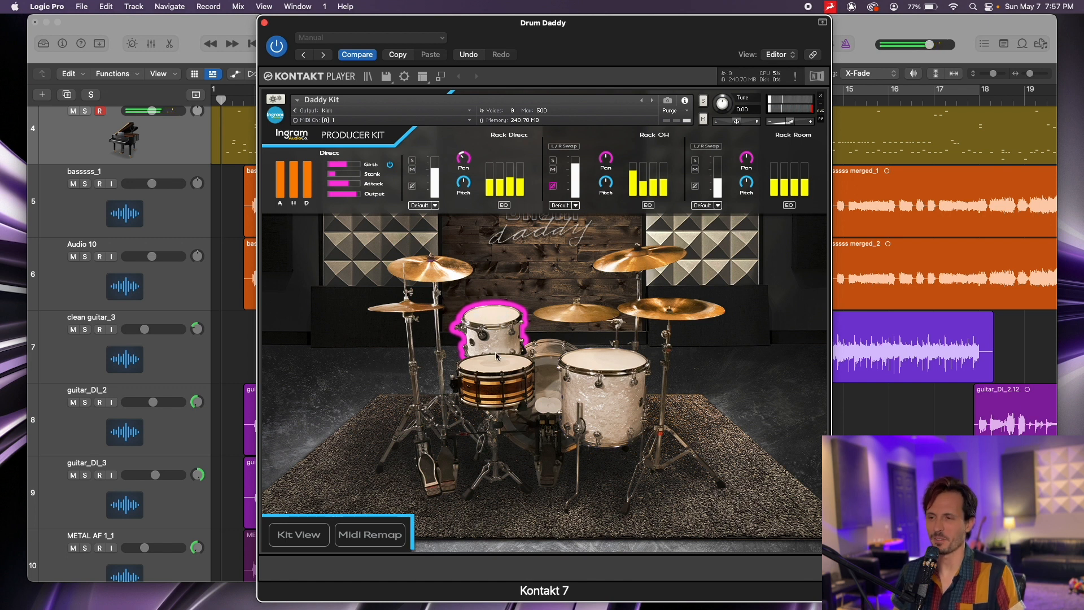
pyautogui.click(504, 405)
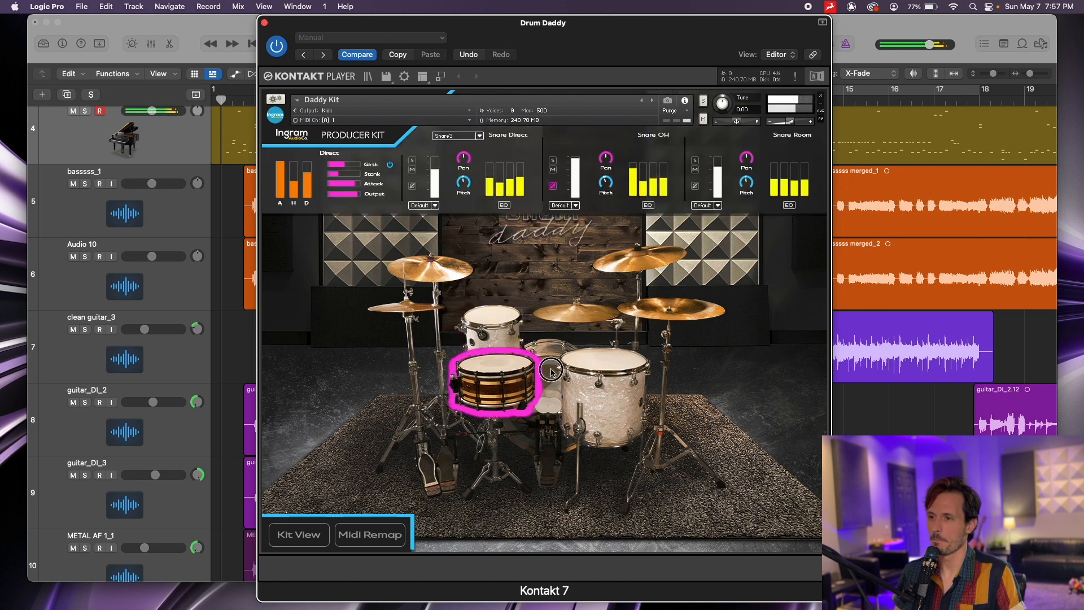
# Lower the floor tom's Overheads Girth, Stank and Attack to about half, and audition it against the rack tom
pyautogui.click(580, 378)
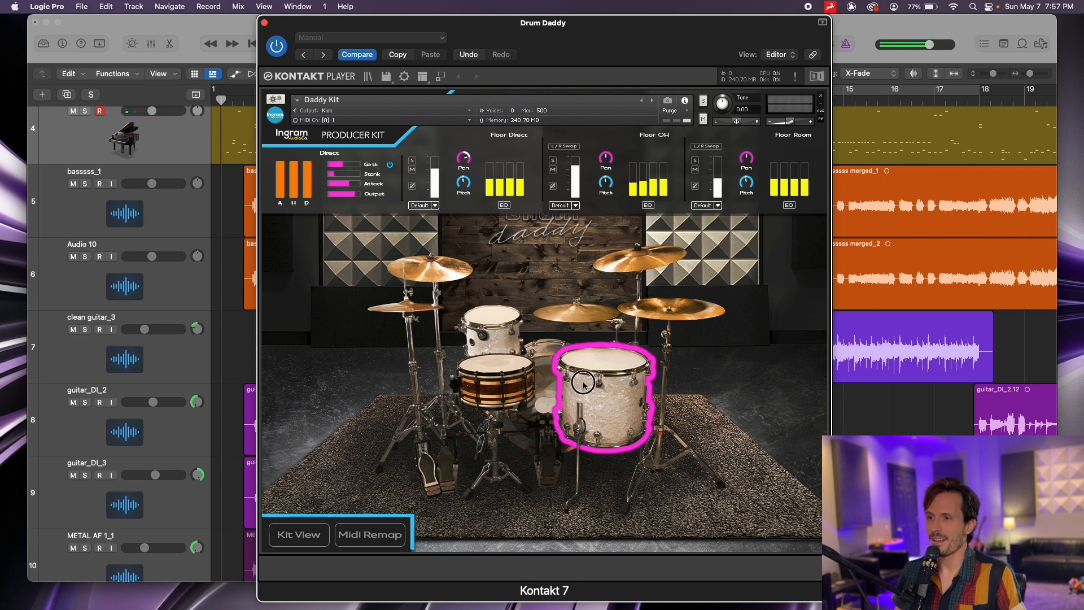
pyautogui.click(584, 384)
pyautogui.click(584, 384)
pyautogui.click(584, 386)
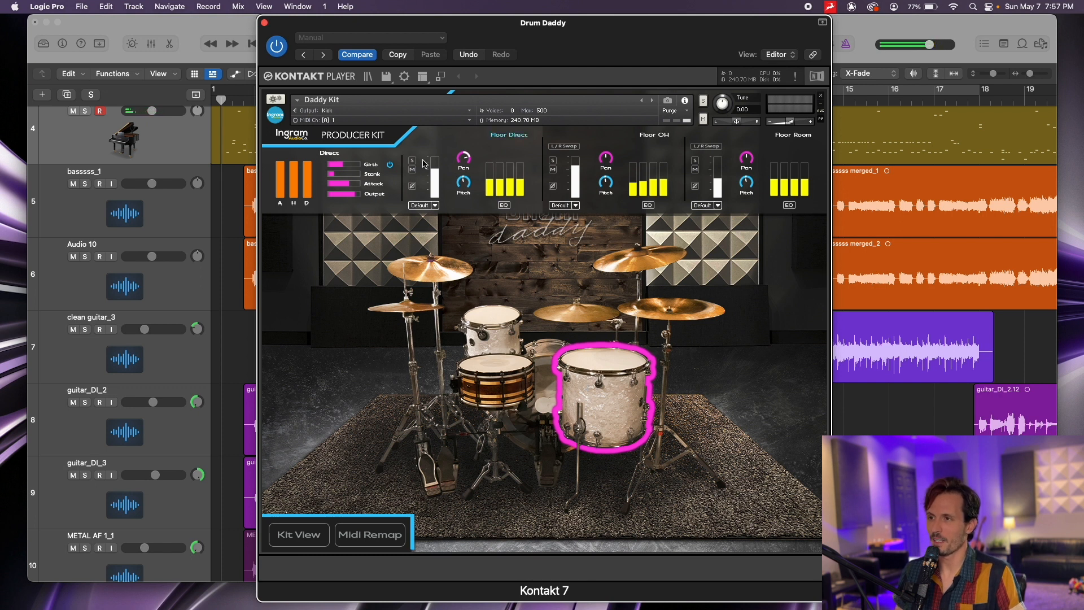
pyautogui.click(626, 149)
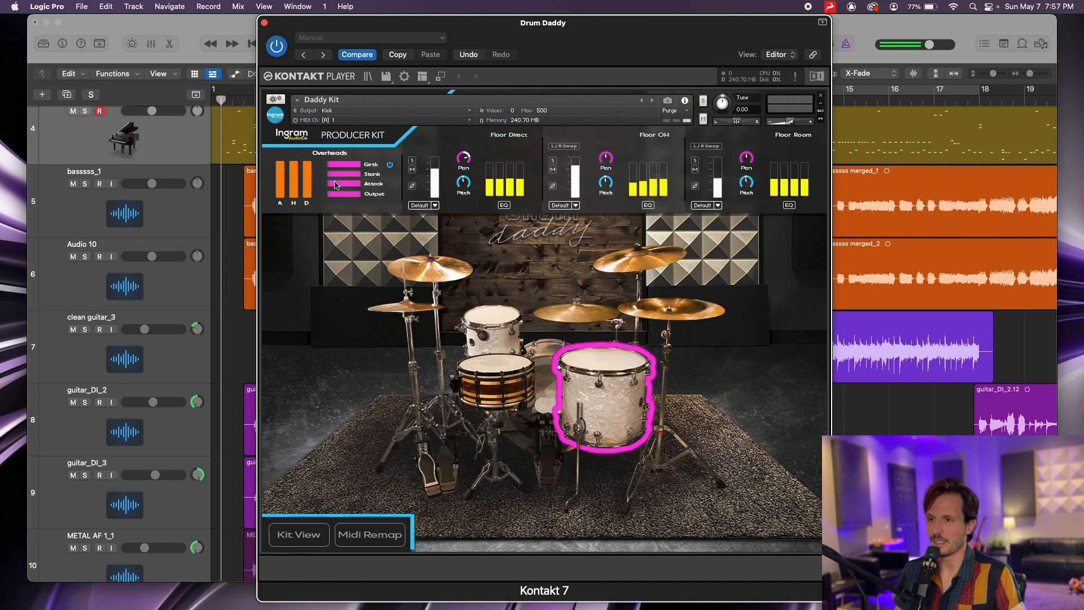
pyautogui.moveTo(350, 177)
pyautogui.mouseDown()
pyautogui.moveTo(326, 172)
pyautogui.moveTo(340, 185)
pyautogui.moveTo(327, 186)
pyautogui.moveTo(336, 174)
pyautogui.mouseUp()
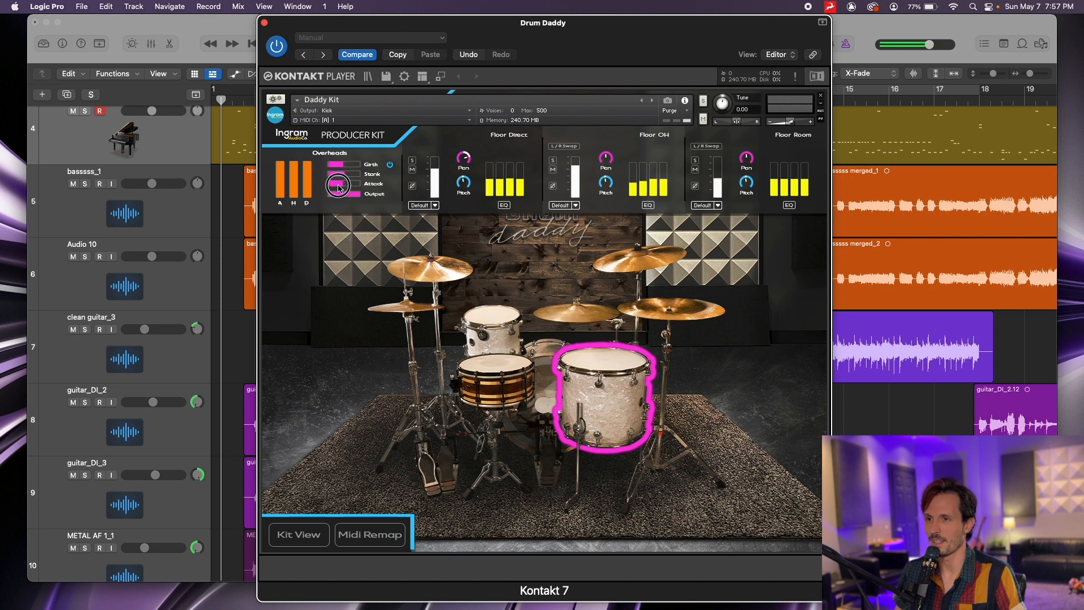
pyautogui.click(615, 395)
pyautogui.click(484, 318)
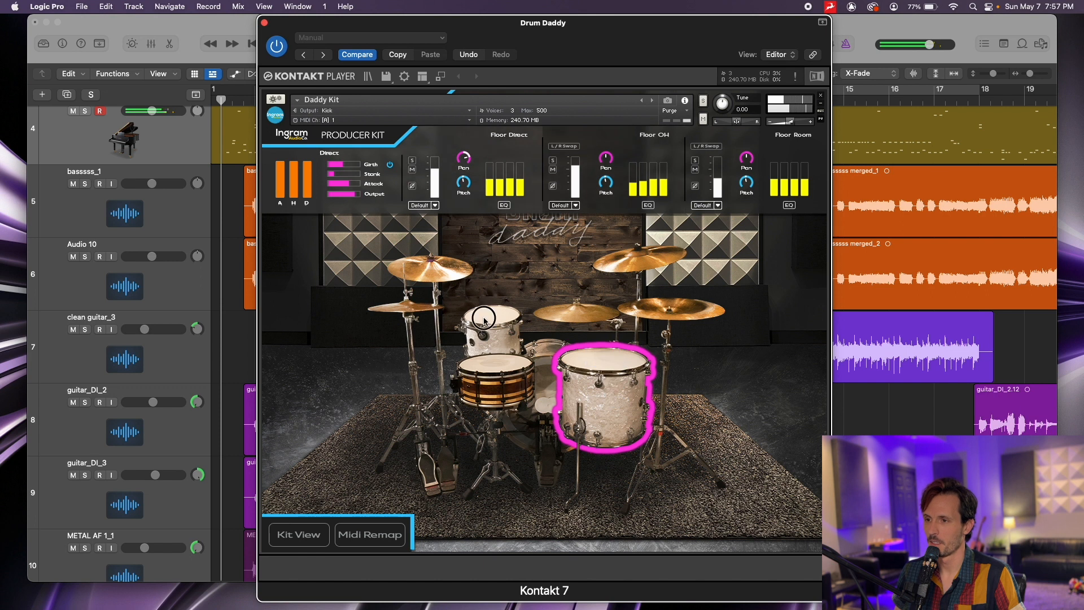
pyautogui.click(584, 375)
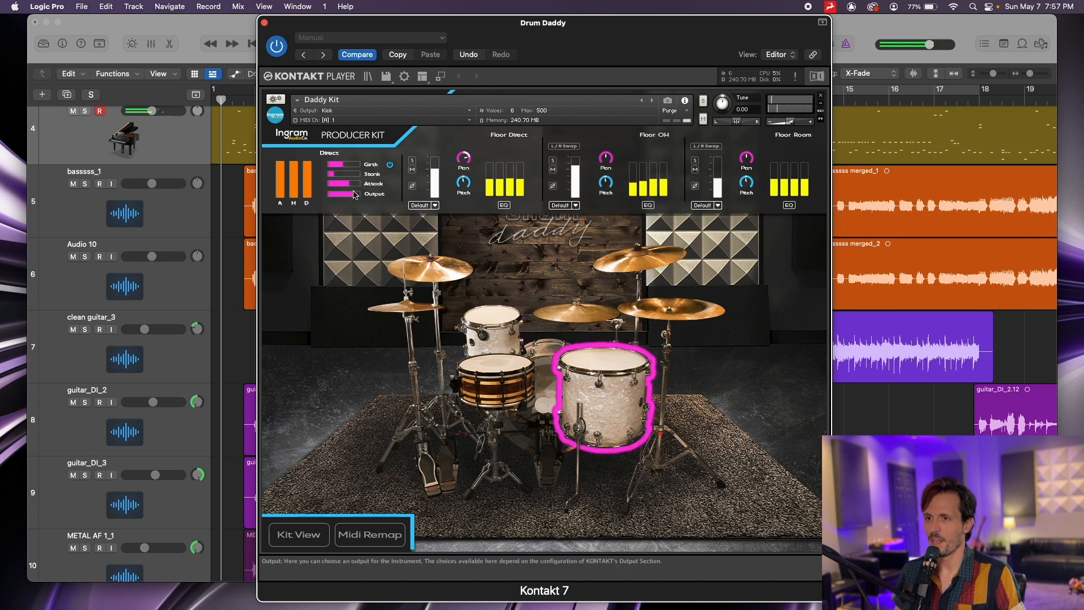
# Raise the floor tom's Overheads Attack to about three quarters and audition the two toms alternately
pyautogui.click(650, 142)
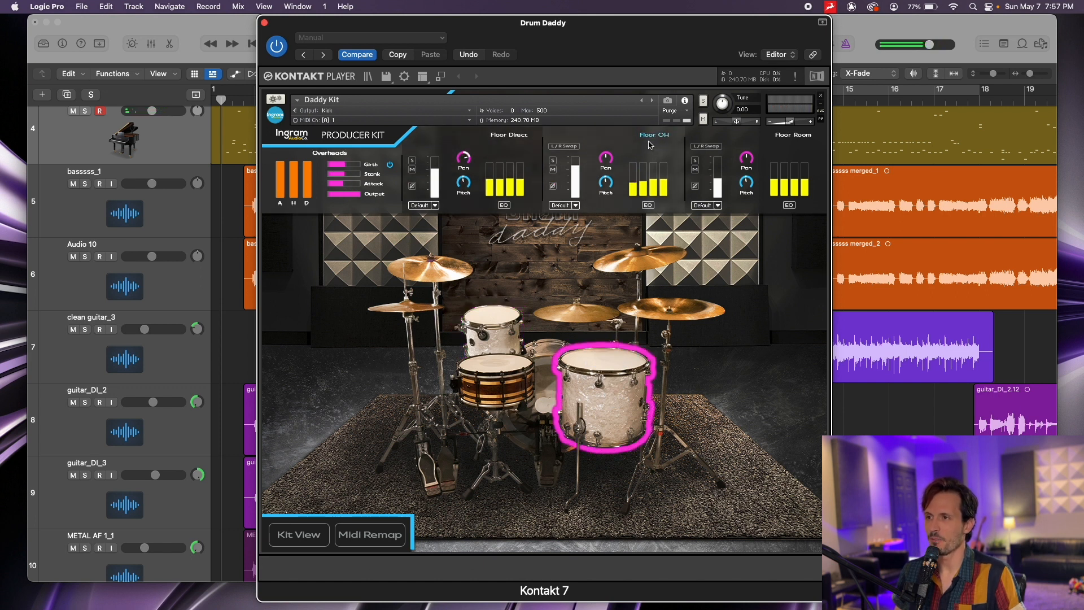
pyautogui.moveTo(353, 187)
pyautogui.mouseDown()
pyautogui.moveTo(371, 185)
pyautogui.moveTo(363, 186)
pyautogui.mouseUp()
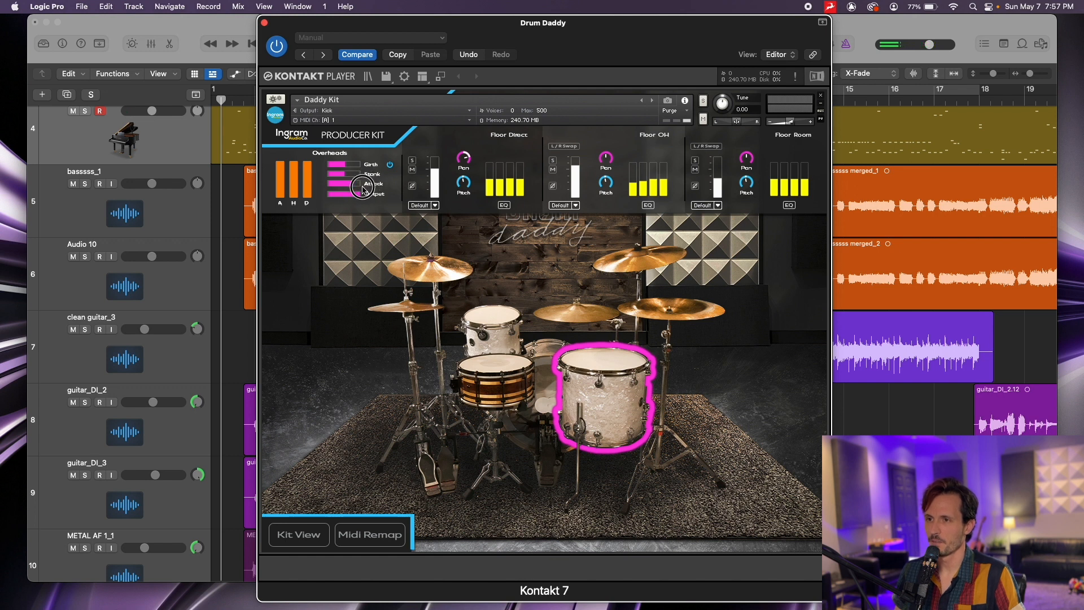
pyautogui.click(601, 363)
pyautogui.click(486, 329)
pyautogui.click(604, 392)
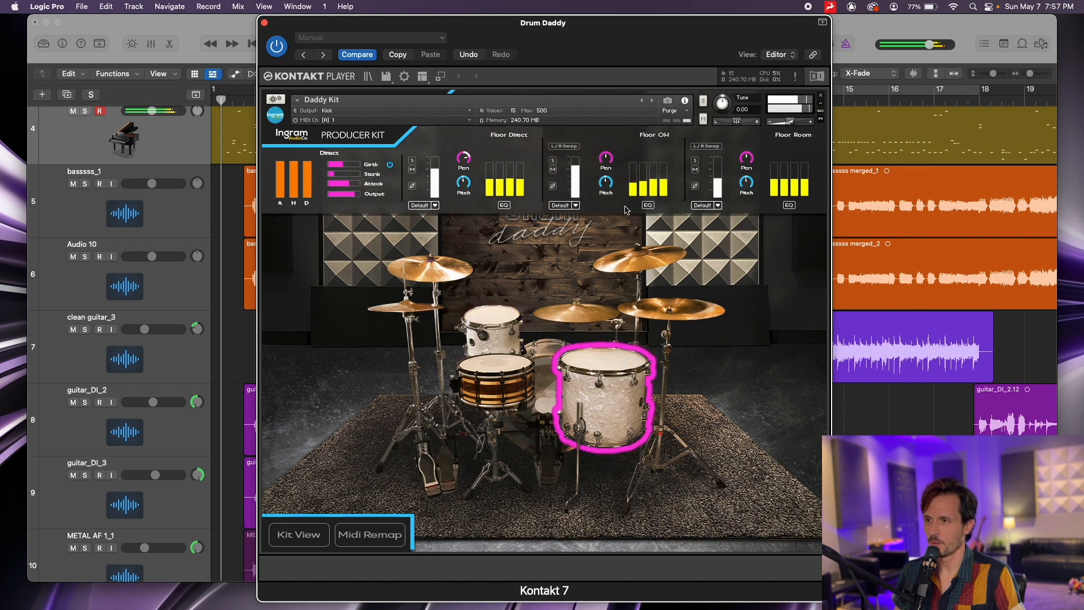
# Raise the Floor OH's first EQ band to about two thirds and audition the floor tom with the kick, rack tom and snare
pyautogui.click(653, 140)
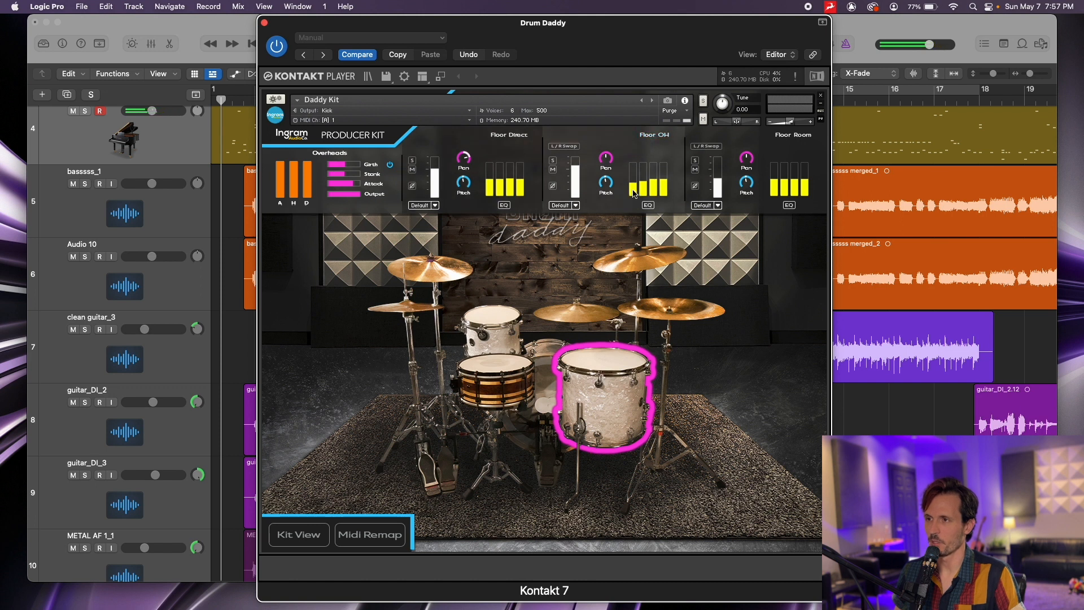
pyautogui.moveTo(633, 189)
pyautogui.mouseDown()
pyautogui.moveTo(639, 165)
pyautogui.moveTo(635, 201)
pyautogui.moveTo(633, 175)
pyautogui.mouseUp()
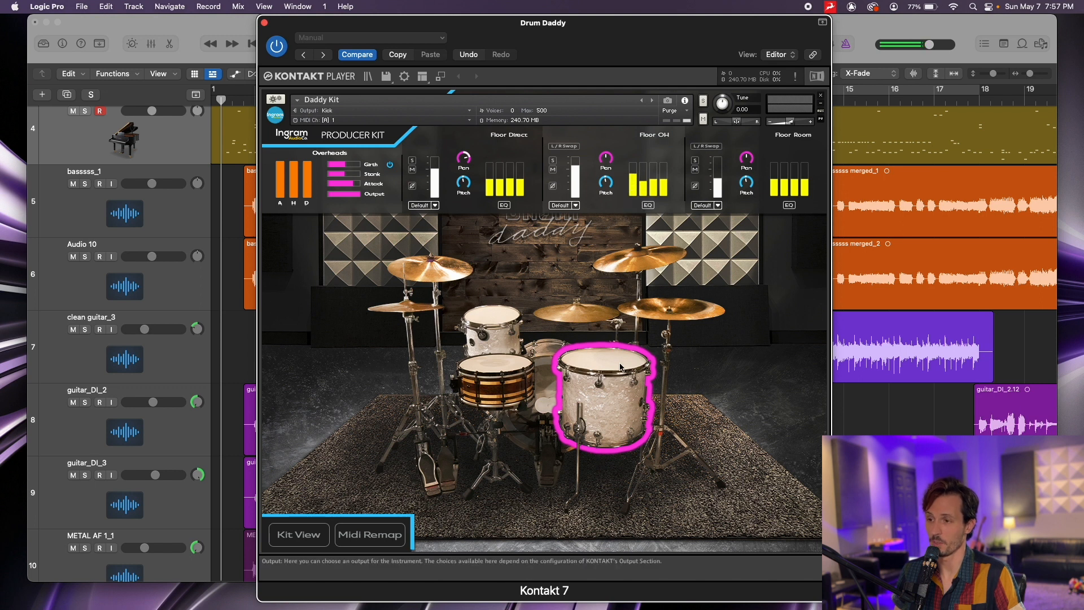
pyautogui.click(609, 388)
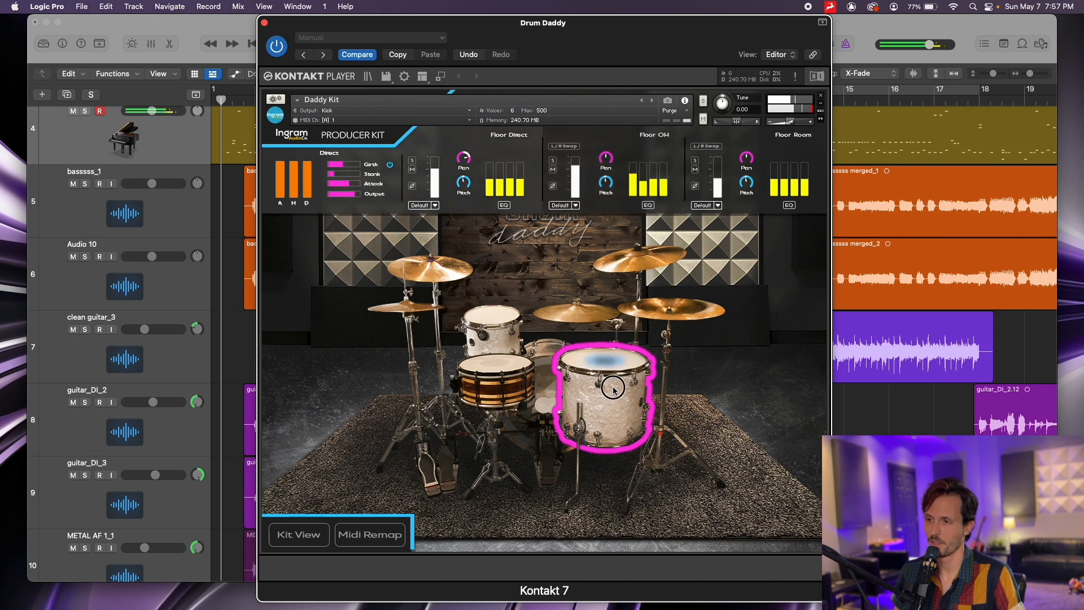
pyautogui.click(548, 368)
pyautogui.click(585, 380)
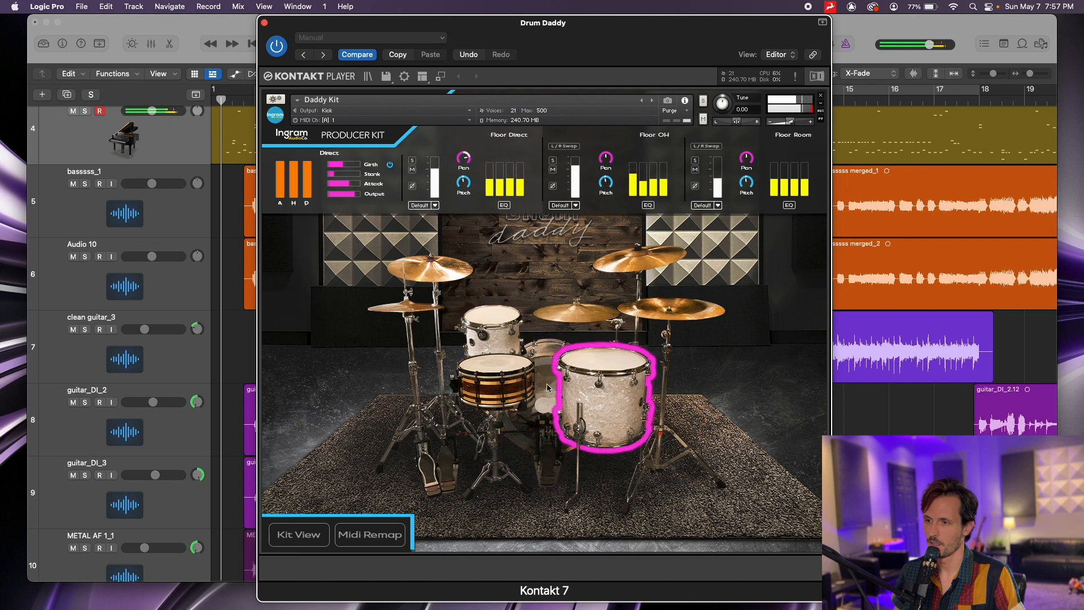
pyautogui.click(548, 371)
pyautogui.click(500, 334)
pyautogui.click(500, 369)
pyautogui.click(547, 373)
pyautogui.click(583, 381)
# Fine-tune the floor tom's Overheads Girth and audition the floor tom with the other drums
pyautogui.click(650, 154)
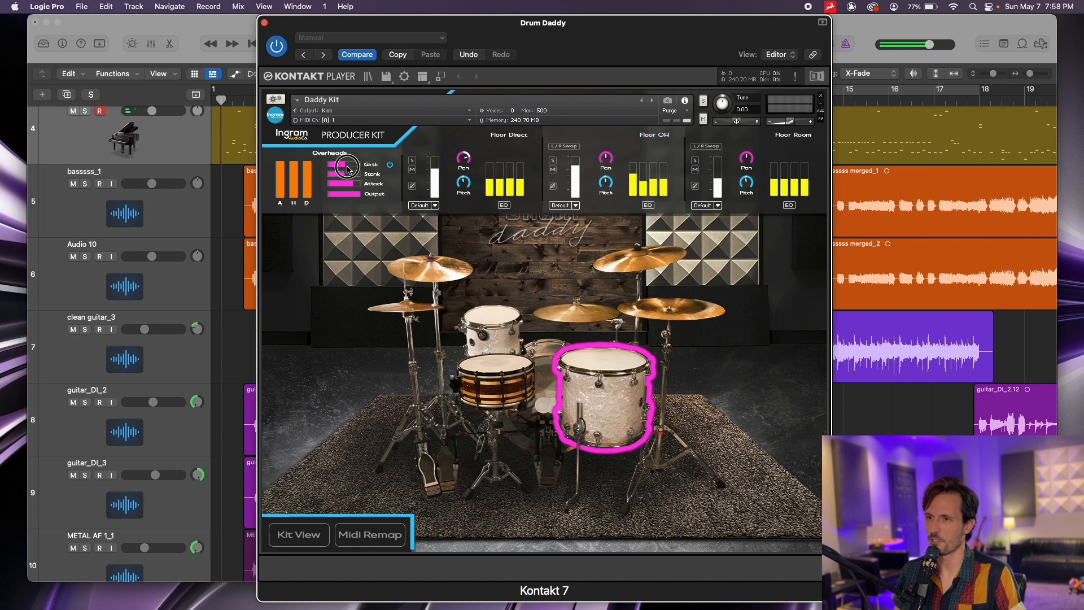
pyautogui.click(613, 370)
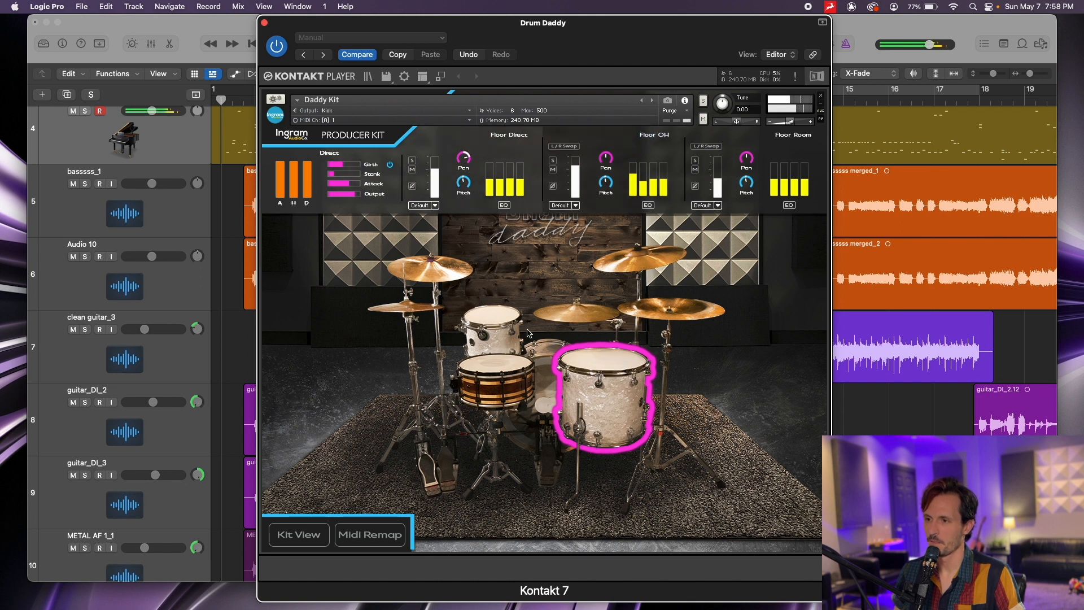
pyautogui.click(492, 325)
pyautogui.click(556, 366)
pyautogui.click(593, 372)
pyautogui.click(550, 373)
pyautogui.click(494, 327)
pyautogui.click(500, 373)
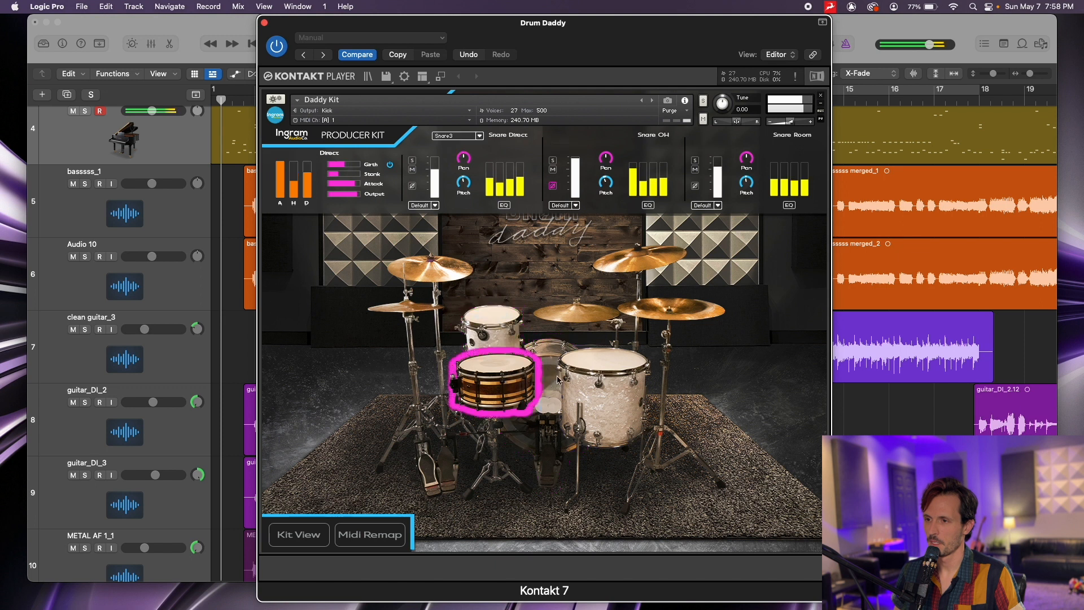
pyautogui.click(565, 378)
pyautogui.click(551, 371)
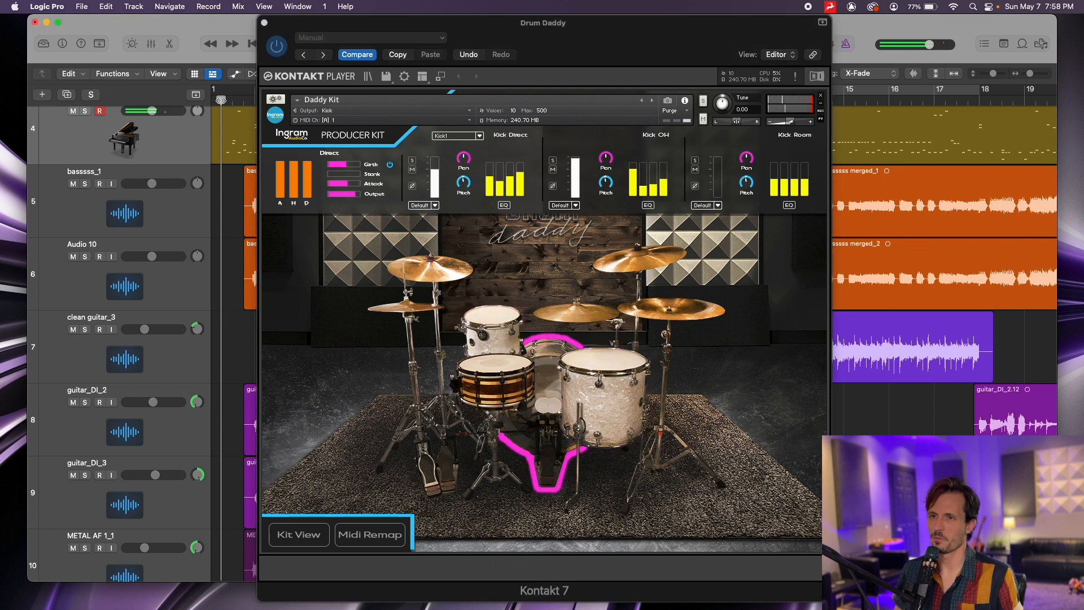
# Play the song while raising the floor tom's Room level to about two thirds and fine-tuning its OH and Direct levels
pyautogui.press('space')
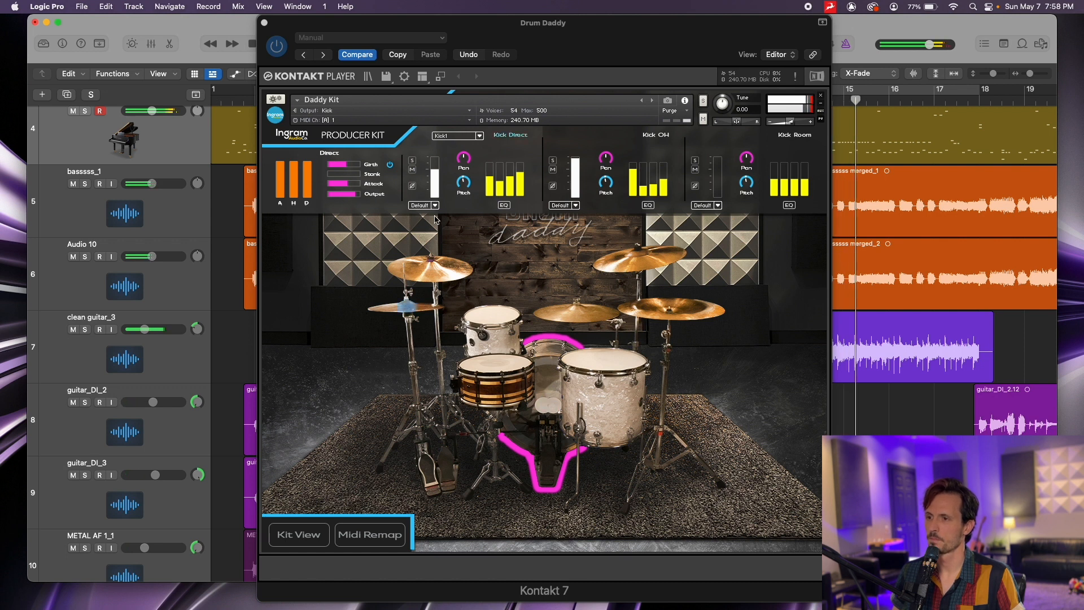
pyautogui.click(630, 375)
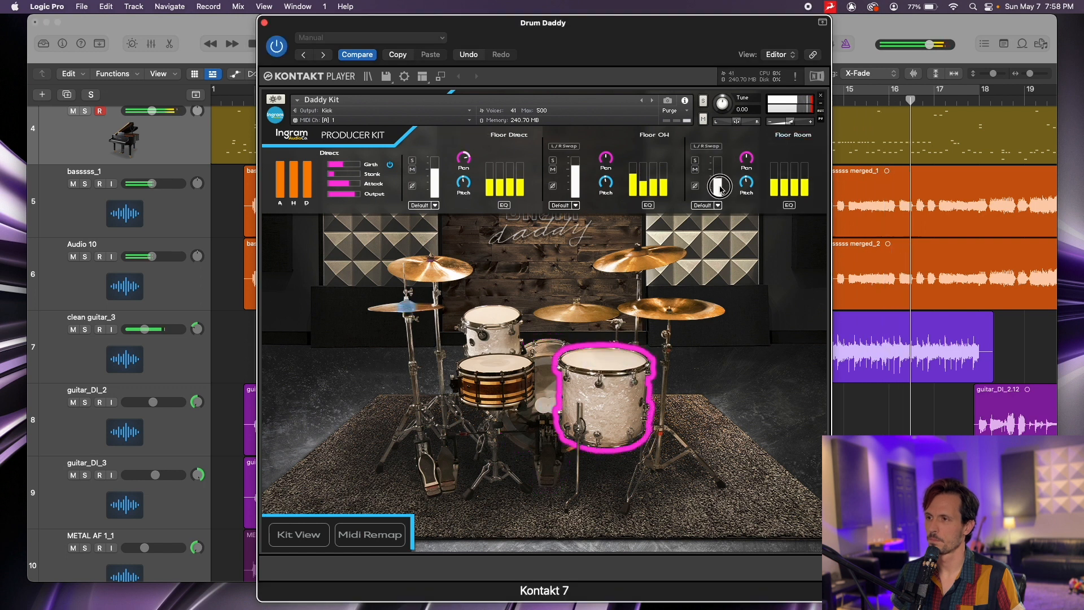
pyautogui.moveTo(720, 187); pyautogui.dragTo(725, 177)
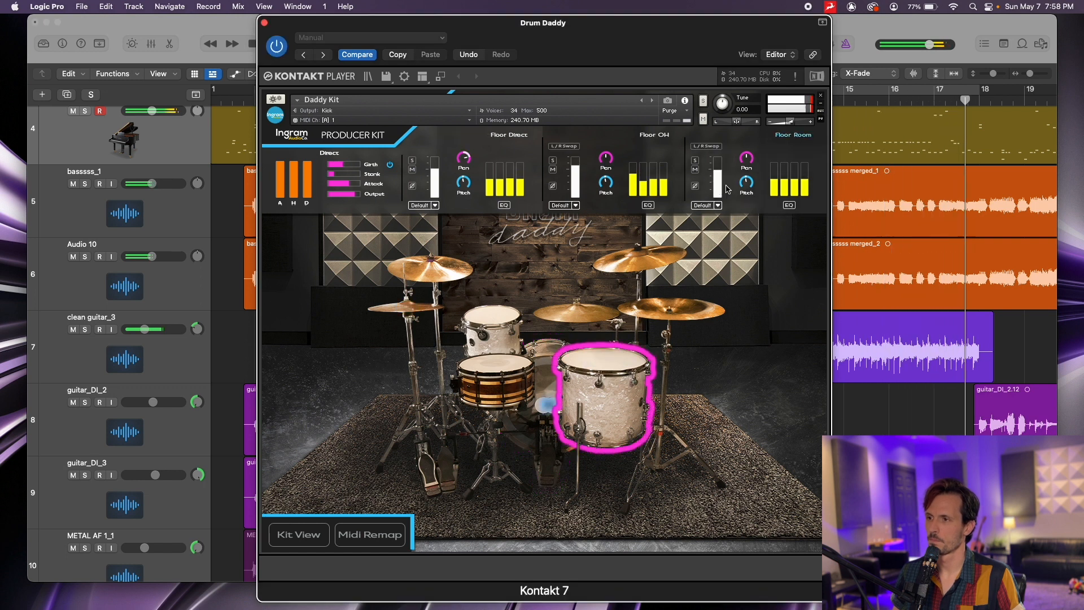
pyautogui.moveTo(577, 177); pyautogui.dragTo(577, 174)
pyautogui.moveTo(436, 180); pyautogui.dragTo(437, 182)
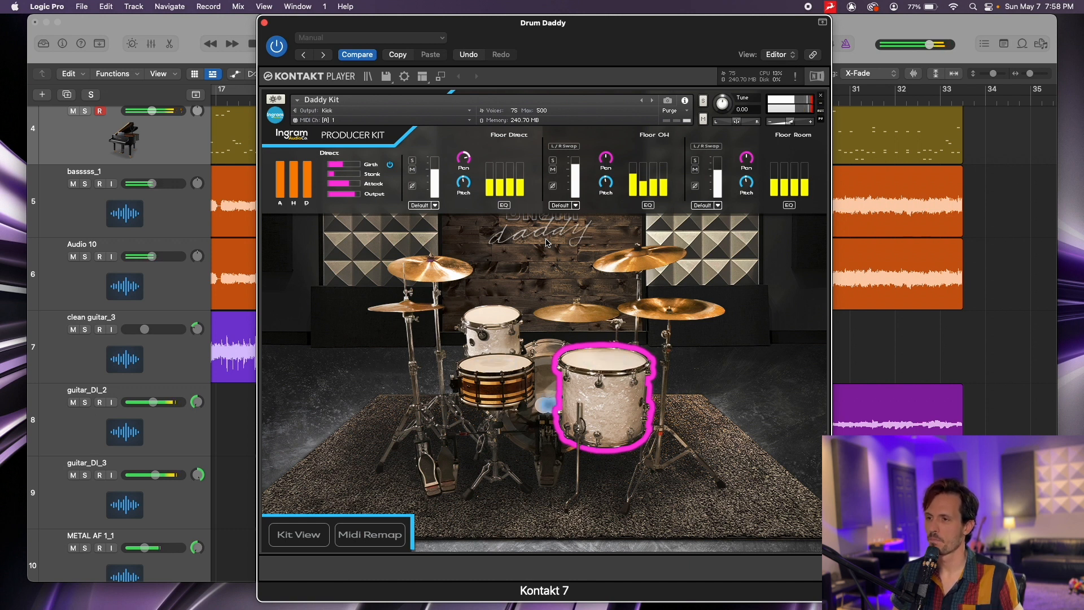
pyautogui.press('space')
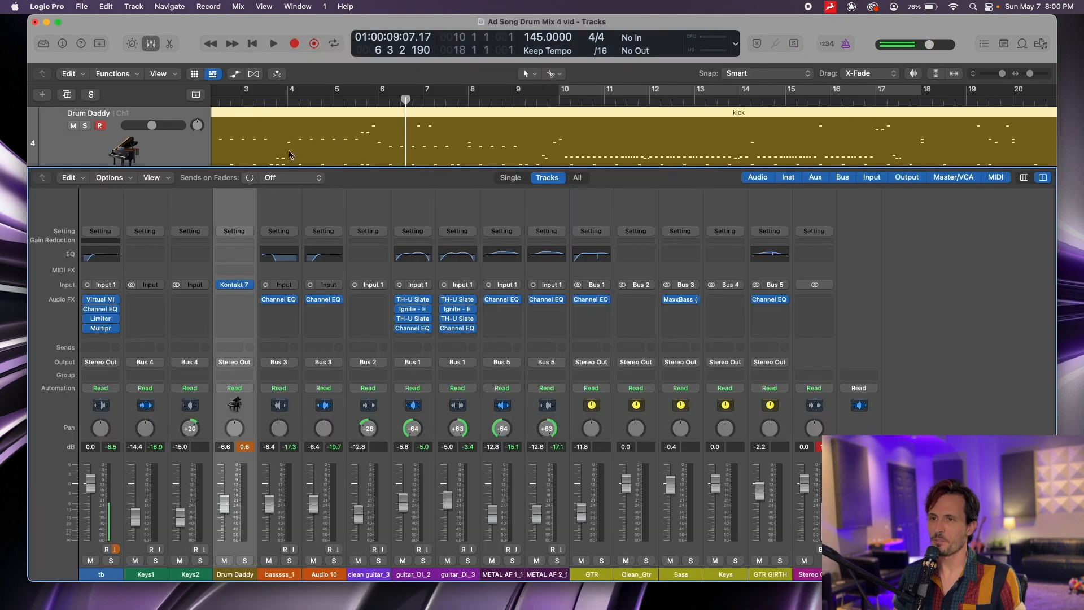
# Insert Slate Digital's Fresh Air in stereo as an audio effect on the Drum Daddy channel
pyautogui.click(236, 102)
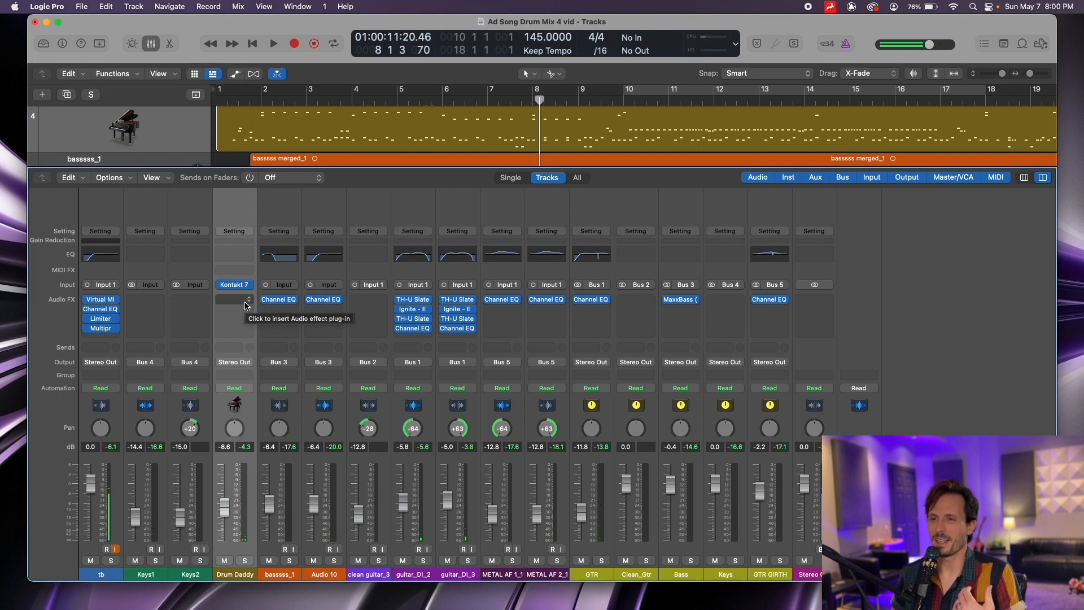
pyautogui.click(246, 306)
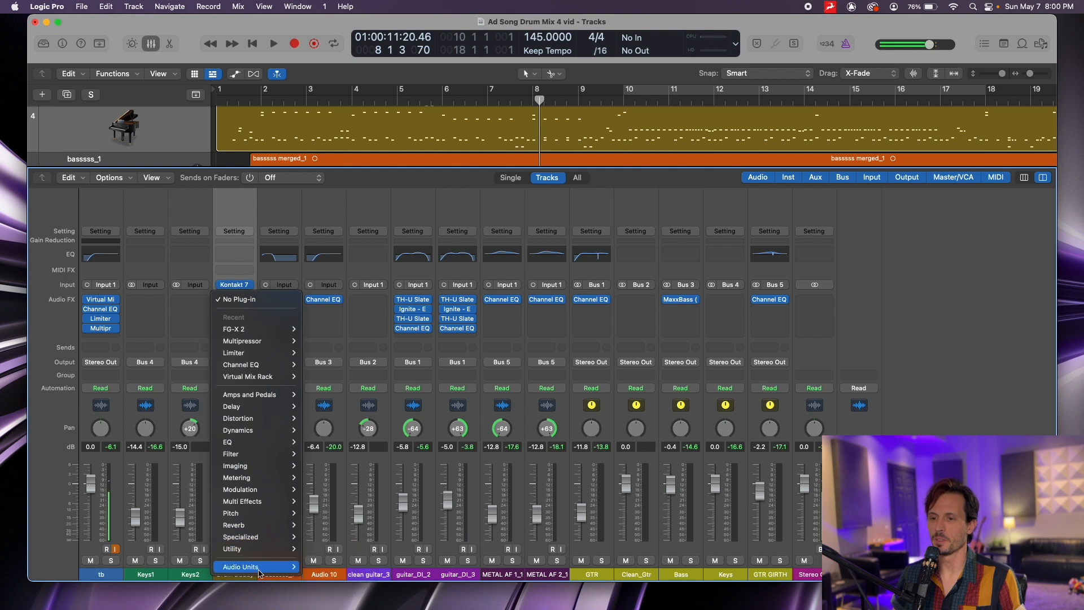
pyautogui.moveTo(265, 567)
pyautogui.moveTo(393, 576)
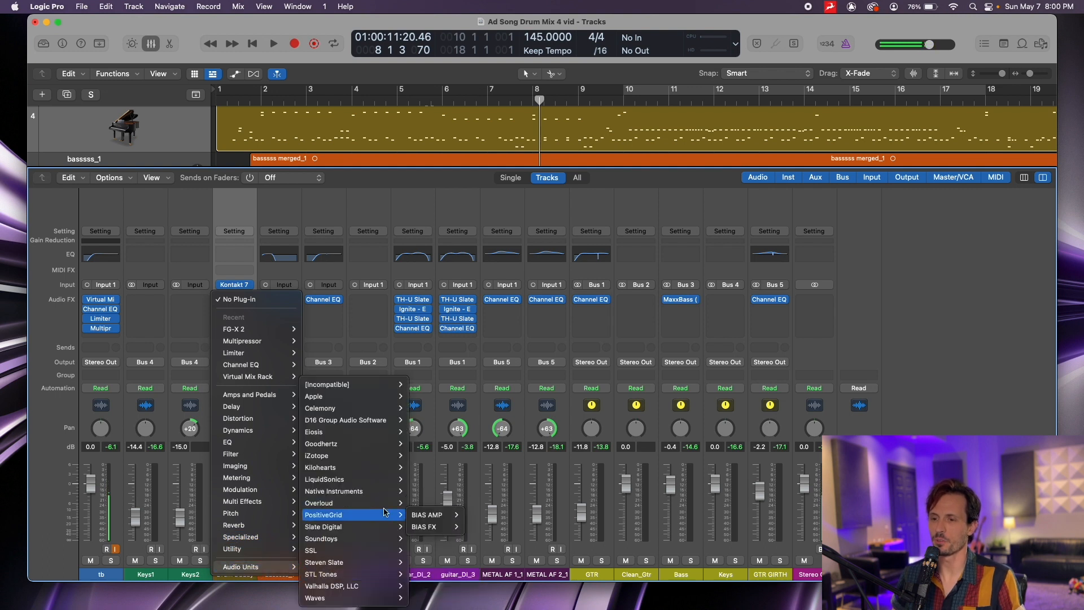
pyautogui.moveTo(390, 526)
pyautogui.moveTo(452, 455)
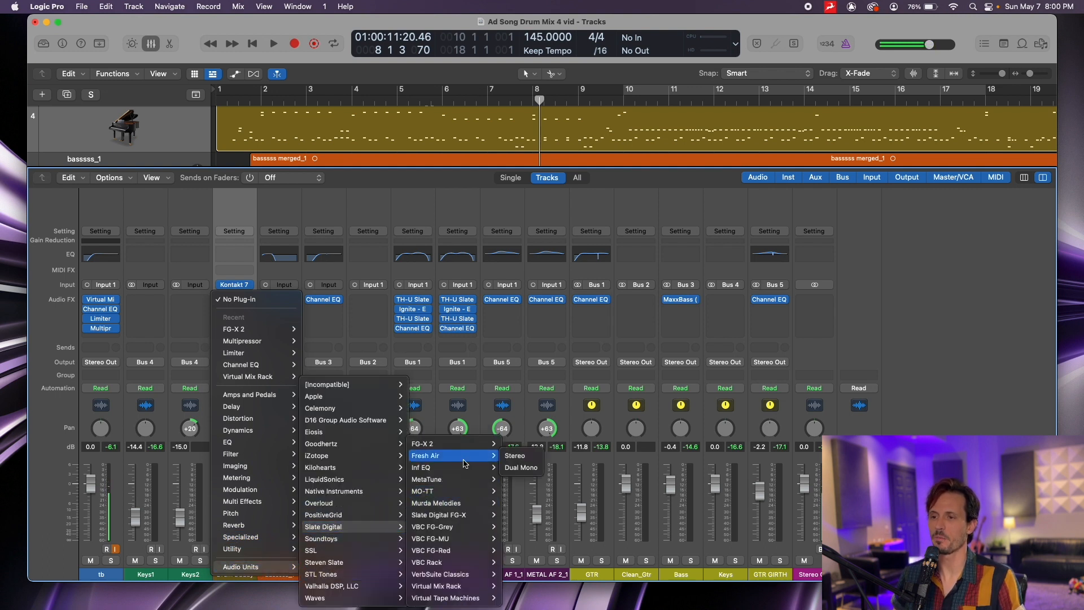
pyautogui.click(520, 456)
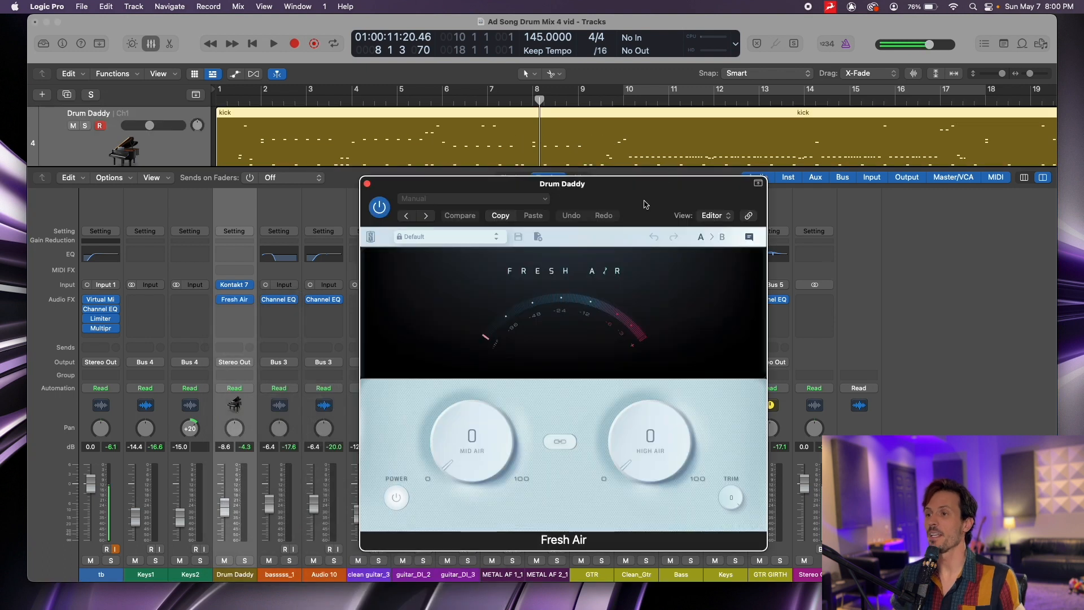
# Reposition the Fresh Air window, return the playhead to bar 1, and play the song
pyautogui.moveTo(645, 204); pyautogui.dragTo(705, 135)
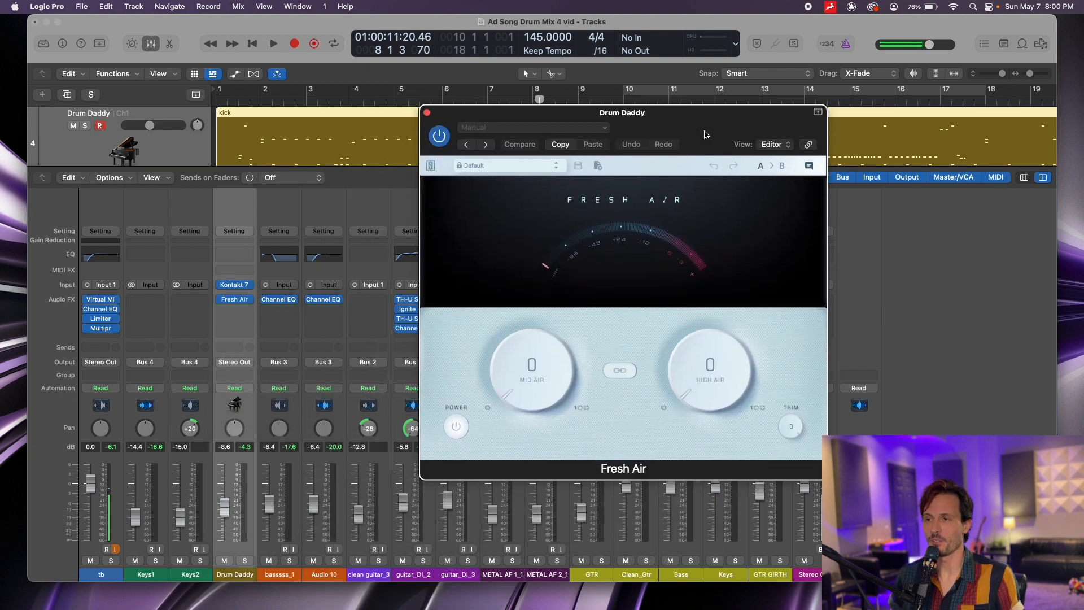
pyautogui.click(240, 111)
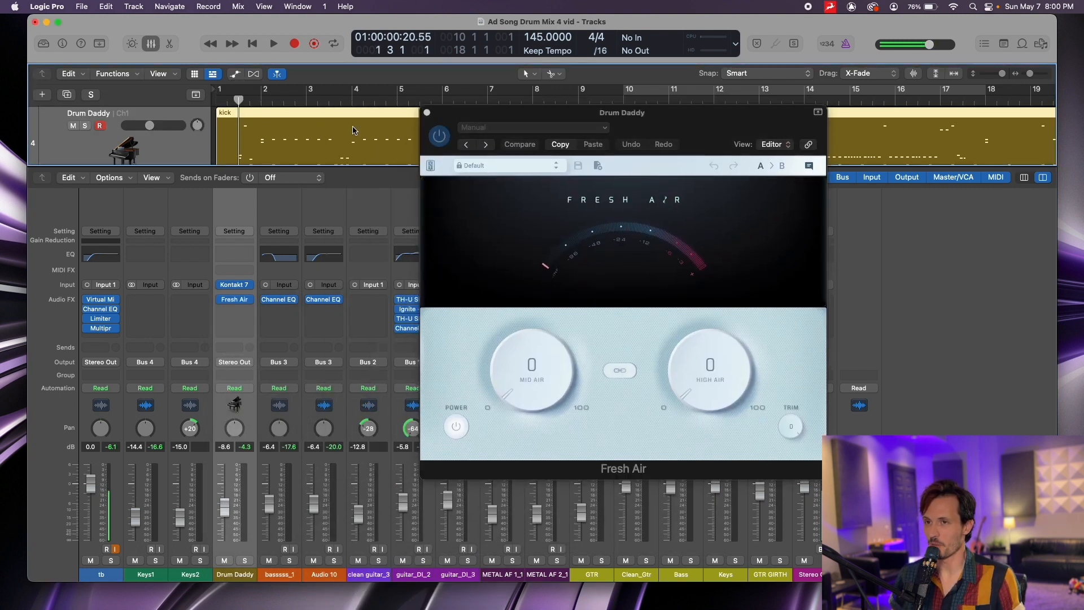
pyautogui.moveTo(710, 134); pyautogui.dragTo(682, 141)
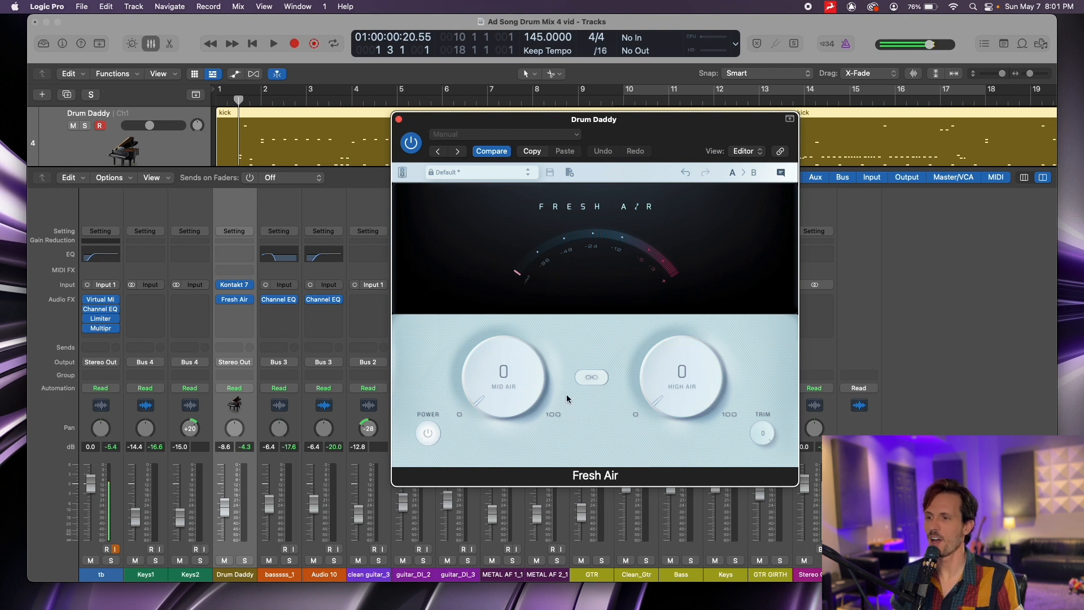
pyautogui.click(235, 100)
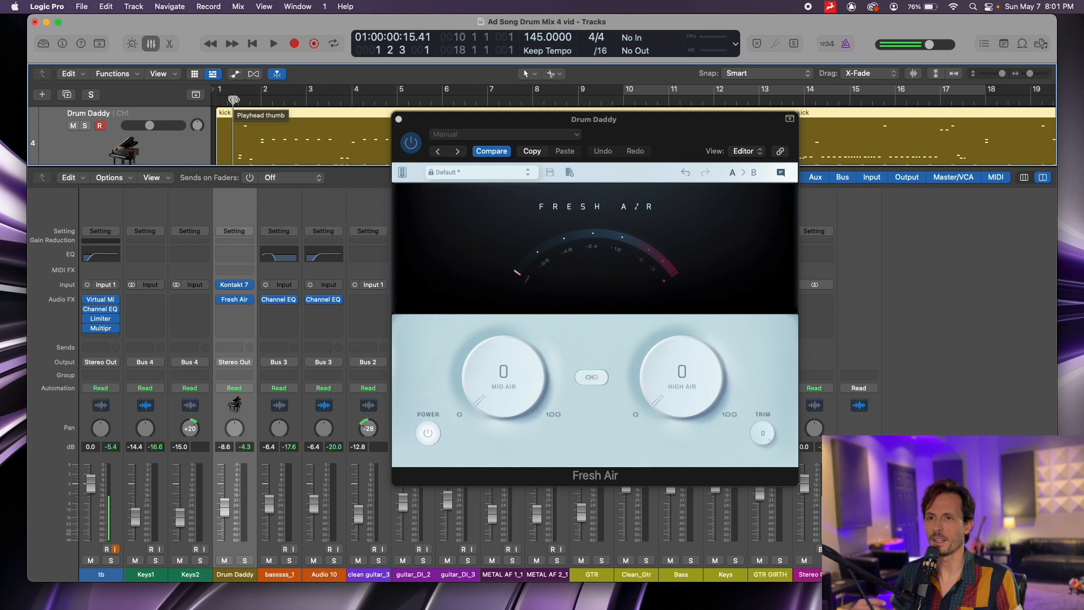
pyautogui.press('space')
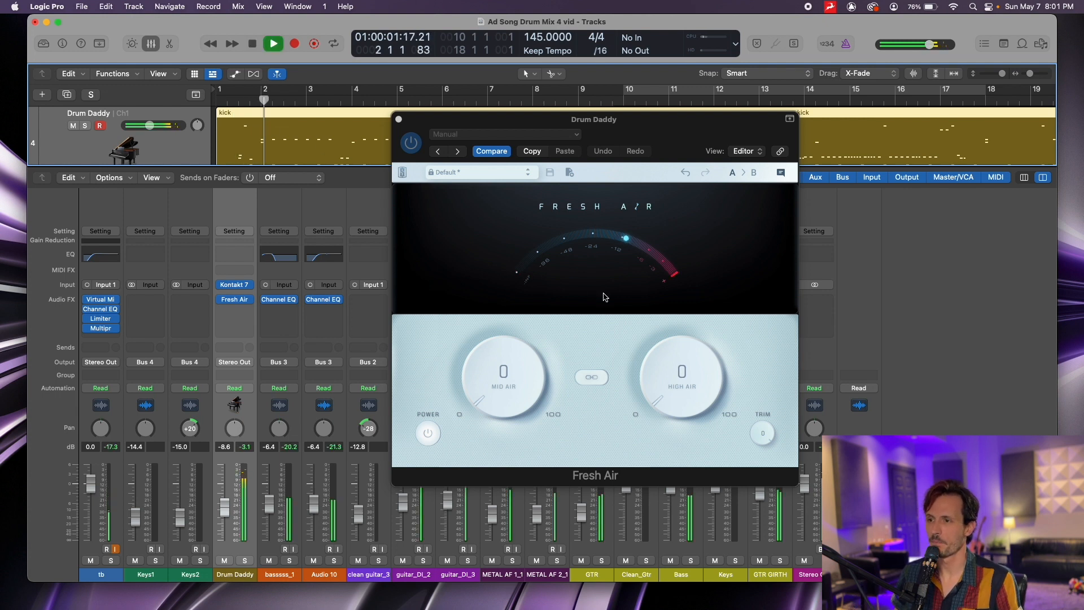
# Set Fresh Air's Mid Air to 11 and High Air to 8 while the song plays
pyautogui.moveTo(504, 382)
pyautogui.mouseDown()
pyautogui.moveTo(510, 264)
pyautogui.moveTo(516, 393)
pyautogui.moveTo(514, 380)
pyautogui.mouseUp()
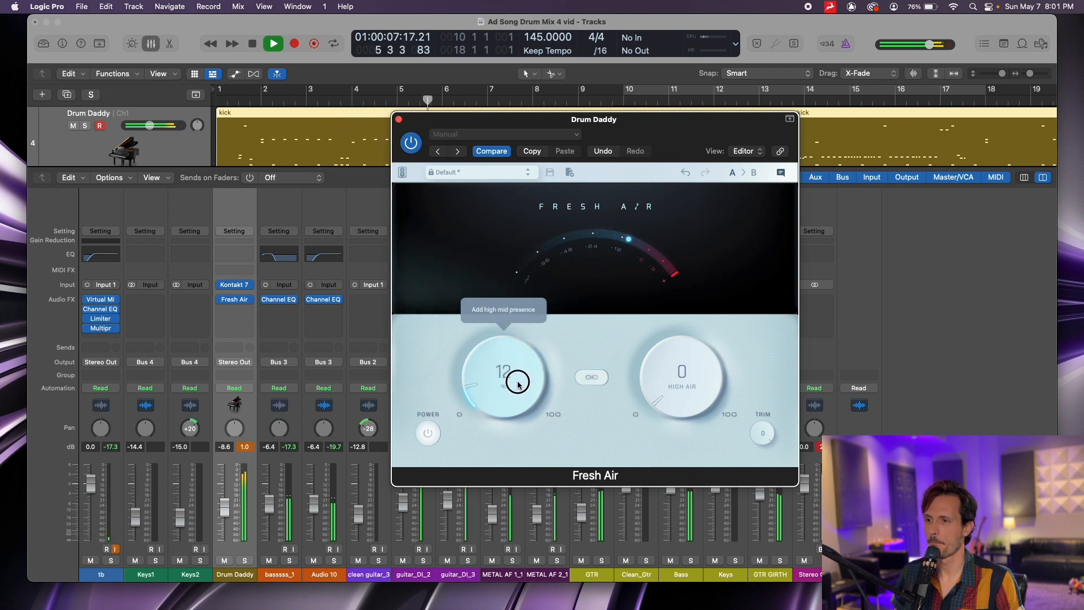
pyautogui.moveTo(702, 393)
pyautogui.mouseDown()
pyautogui.moveTo(739, 217)
pyautogui.moveTo(719, 382)
pyautogui.mouseUp()
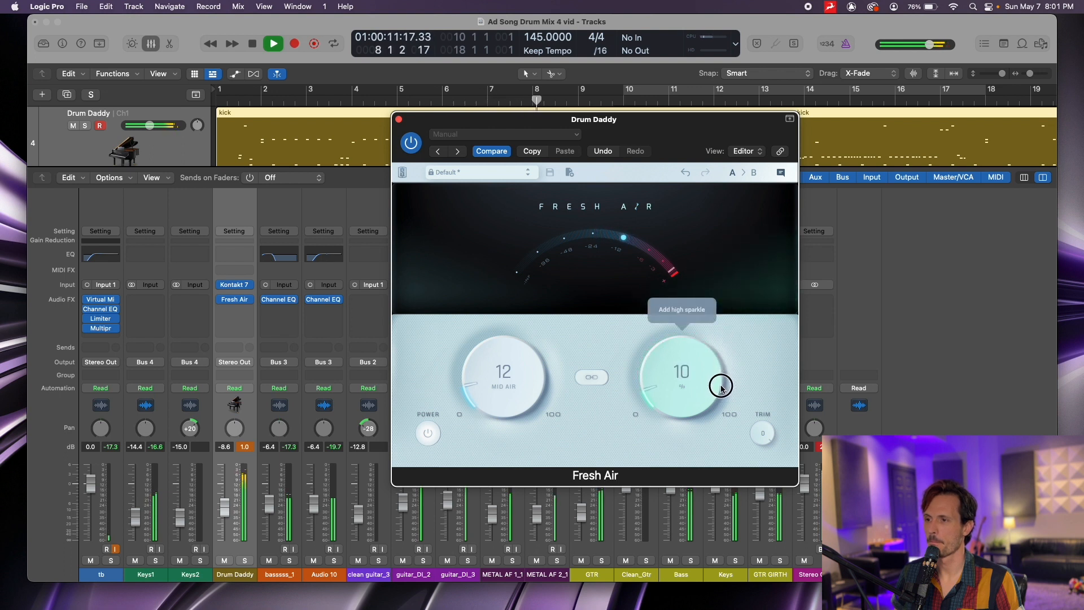
pyautogui.moveTo(493, 388); pyautogui.dragTo(443, 380)
pyautogui.moveTo(689, 378); pyautogui.dragTo(697, 393)
pyautogui.click(824, 447)
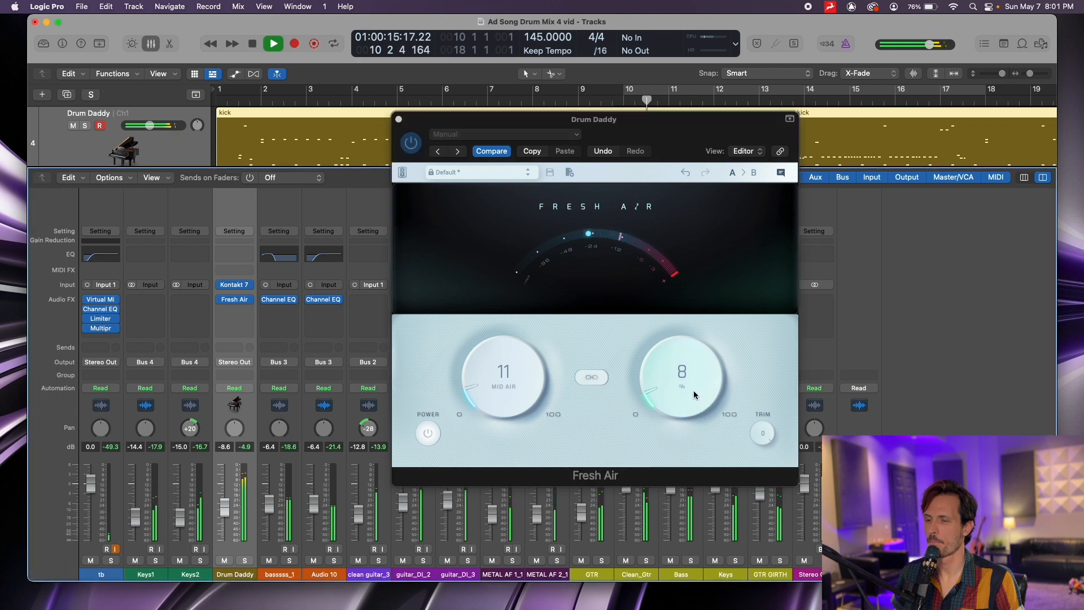
# Fine-tune Fresh Air to Mid Air 11 and High Air 7 during playback, comparing the drums with the plug-in bypassed
pyautogui.moveTo(505, 385); pyautogui.dragTo(511, 389)
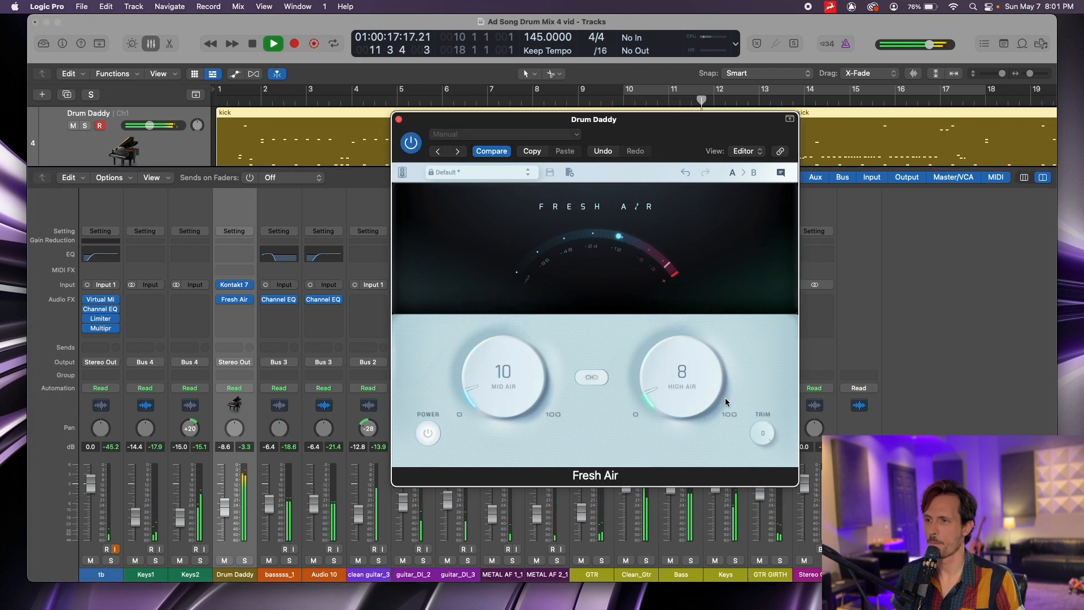
pyautogui.click(410, 143)
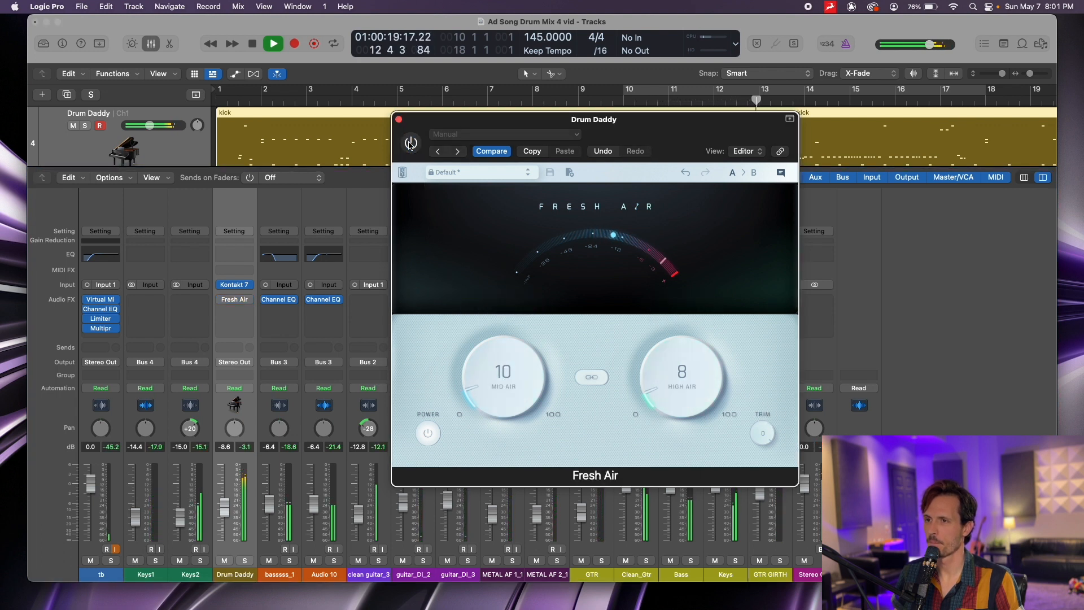
pyautogui.click(410, 144)
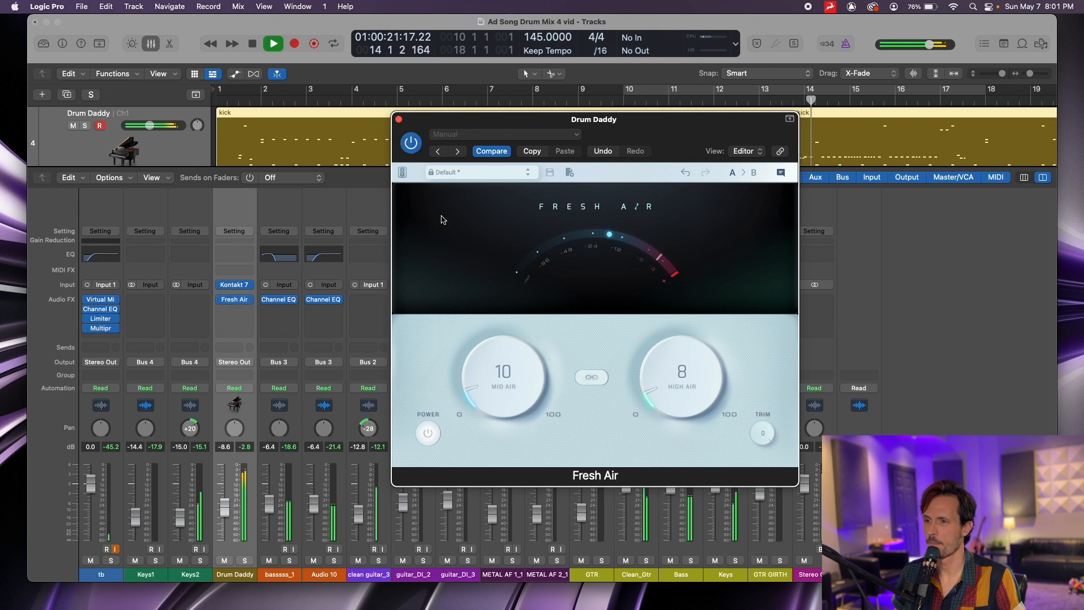
pyautogui.moveTo(484, 390); pyautogui.dragTo(484, 393)
pyautogui.moveTo(690, 395); pyautogui.dragTo(692, 388)
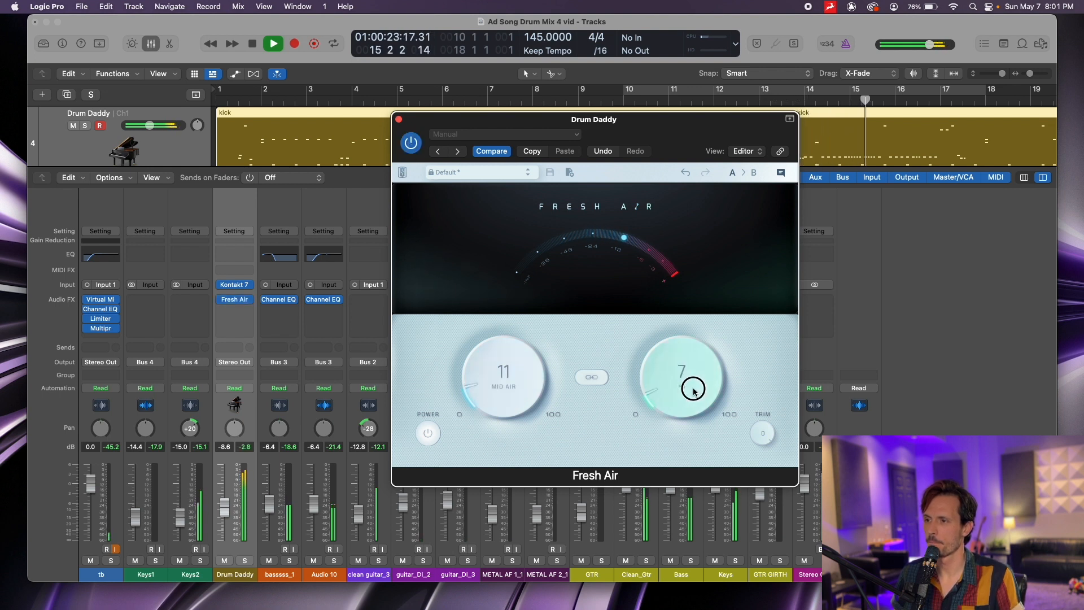
# Bypass and re-enable Fresh Air for another listening comparison, stop playback, and close its window
pyautogui.click(416, 147)
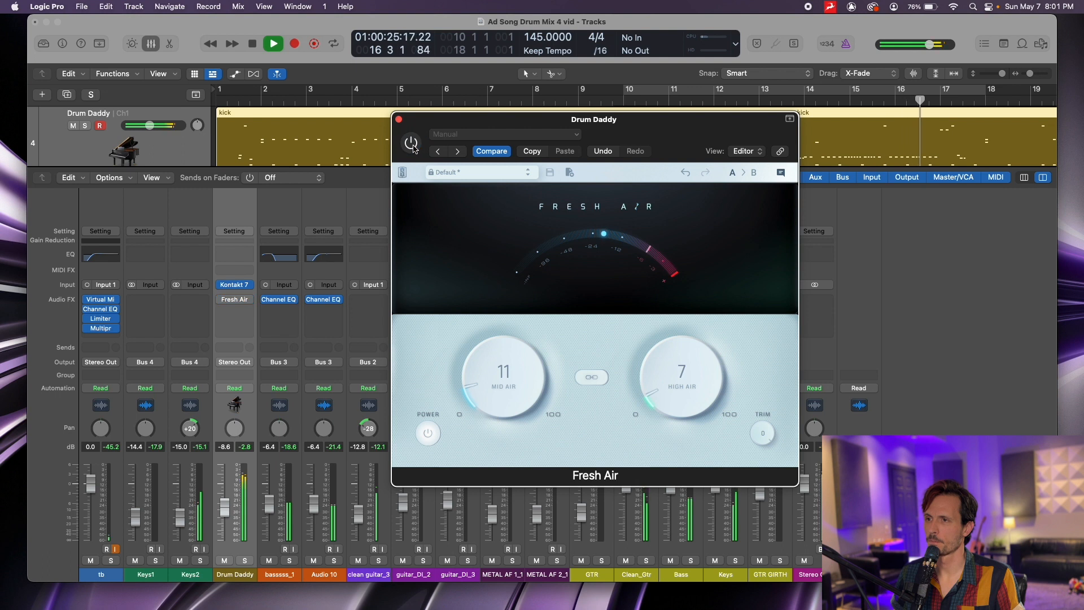
pyautogui.click(413, 145)
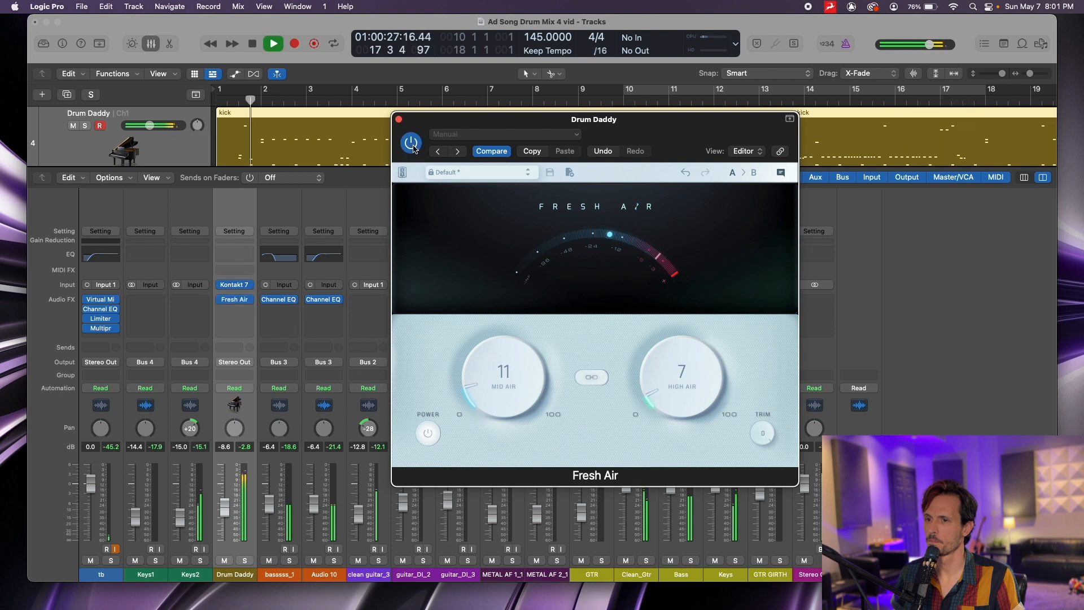
pyautogui.press('space')
pyautogui.click(399, 120)
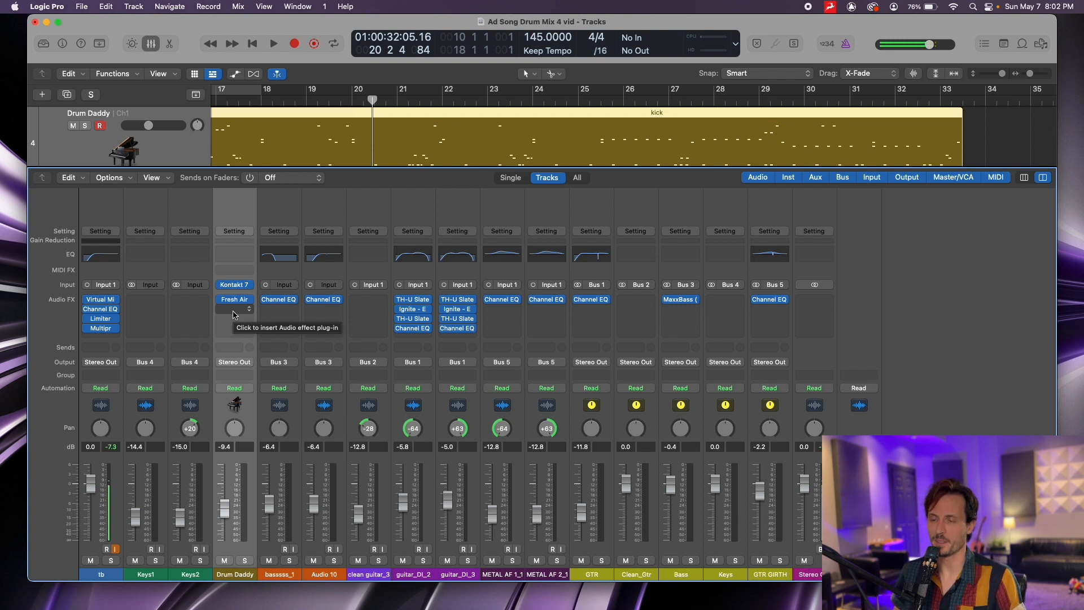
# Insert Slate Digital's Virtual Mix Rack as the second audio effect on the Drum Daddy channel
pyautogui.click(233, 314)
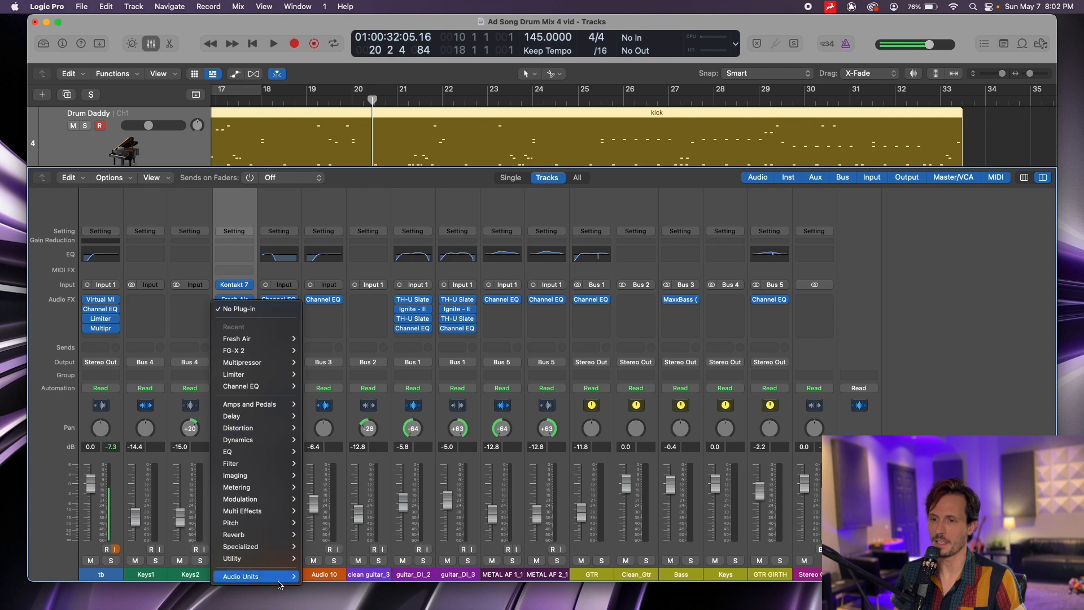
pyautogui.moveTo(280, 576)
pyautogui.moveTo(356, 527)
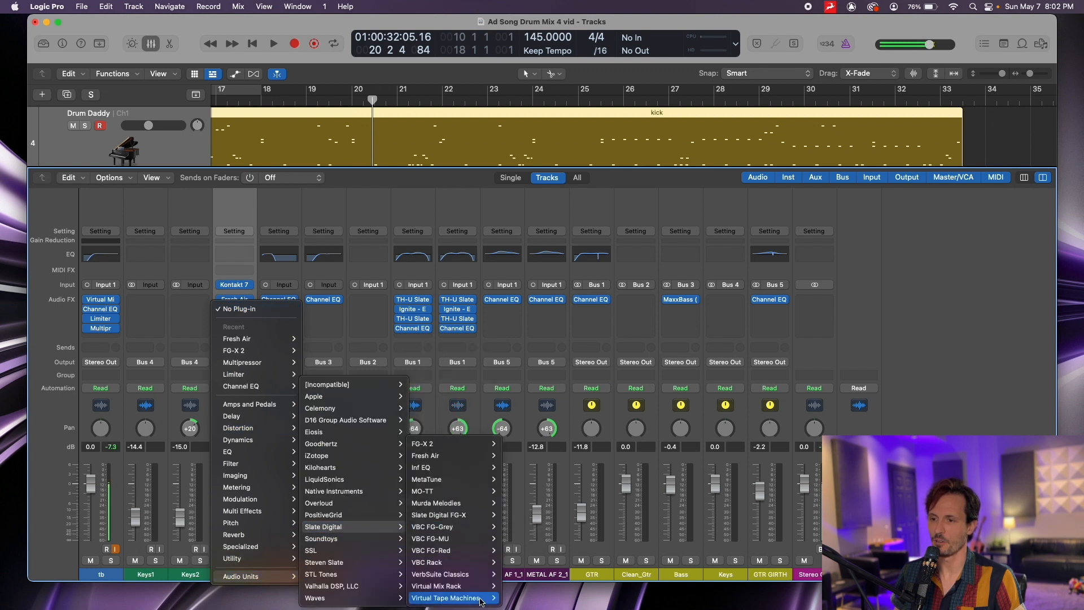
pyautogui.moveTo(480, 588)
pyautogui.click(521, 587)
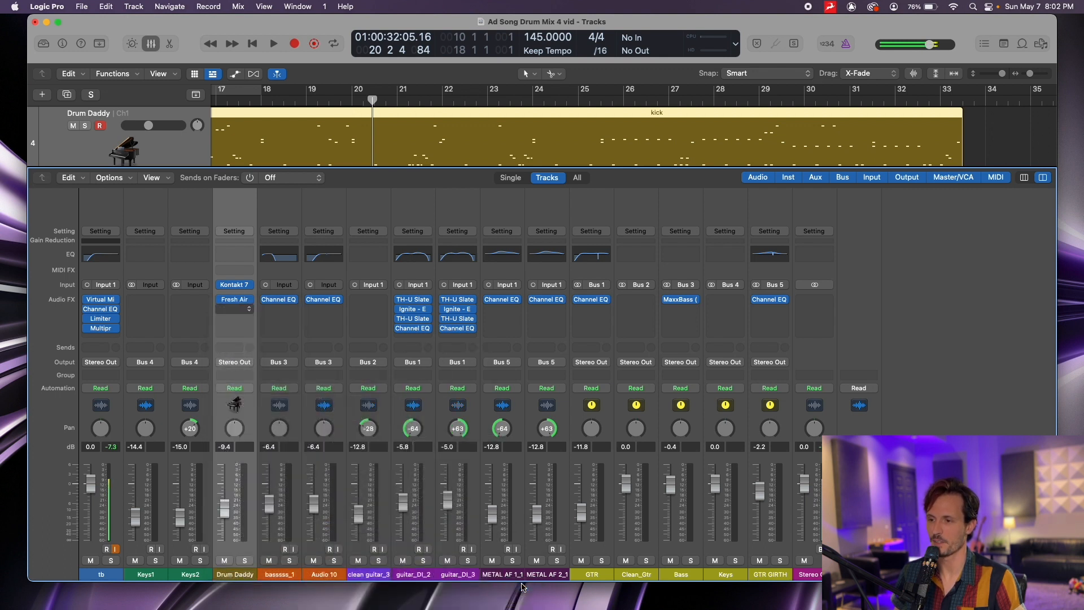
# Load the FG-Stress compressor module into the first empty slot of the Virtual Mix Rack
pyautogui.scroll(-10, 368, 301)
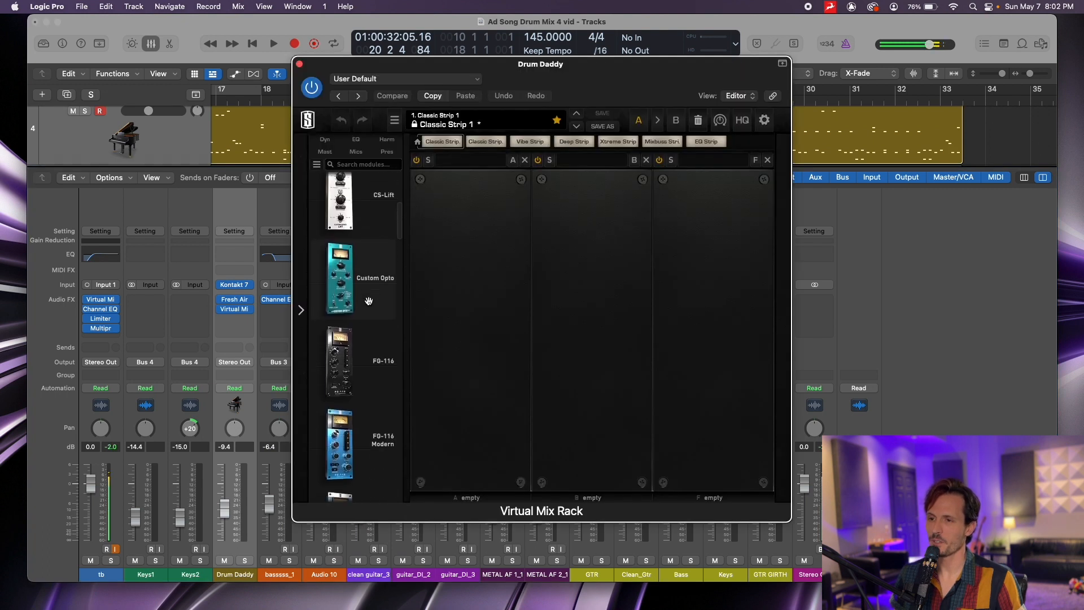
pyautogui.scroll(-8, 367, 278)
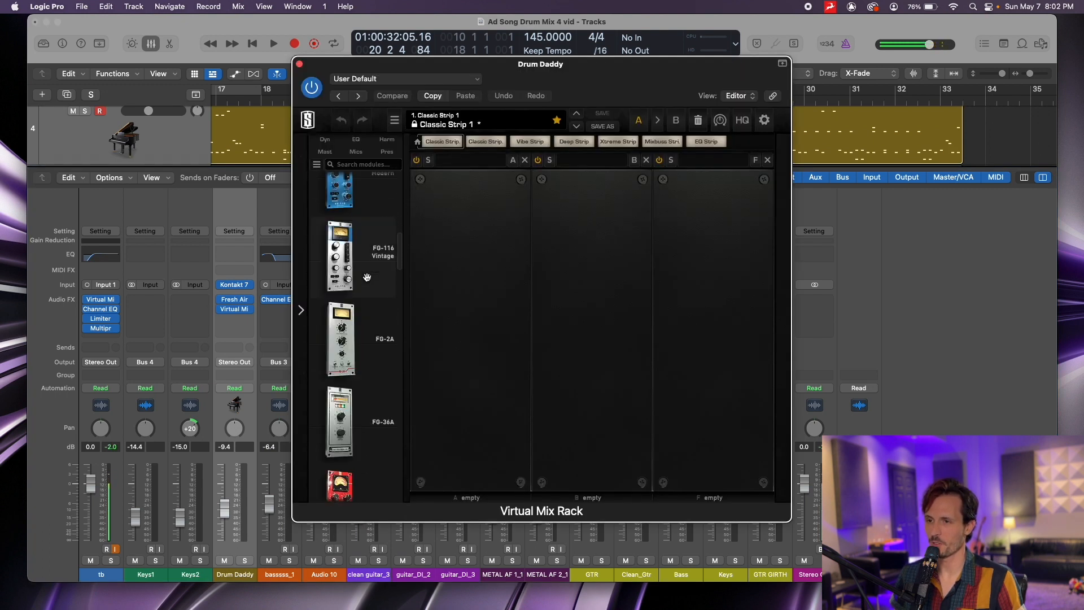
pyautogui.scroll(-10, 367, 277)
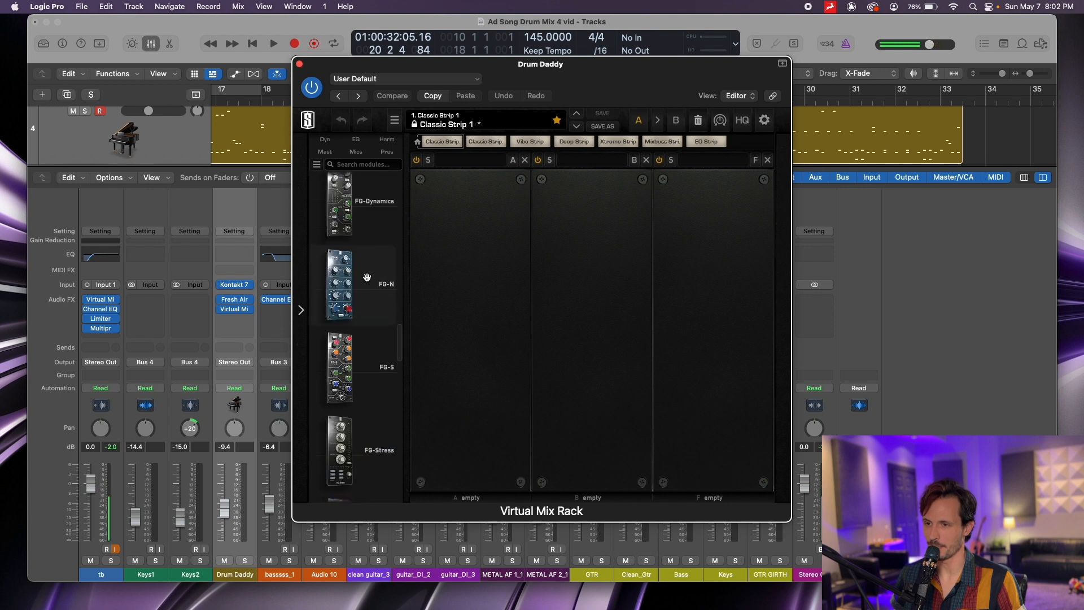
pyautogui.scroll(-3, 367, 278)
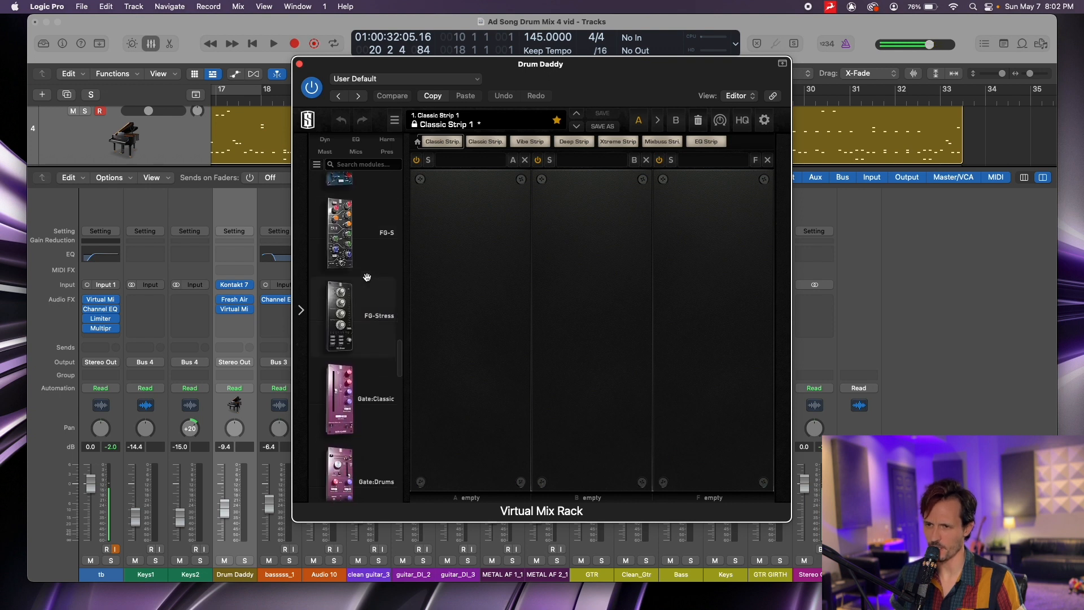
pyautogui.moveTo(367, 278); pyautogui.dragTo(477, 292)
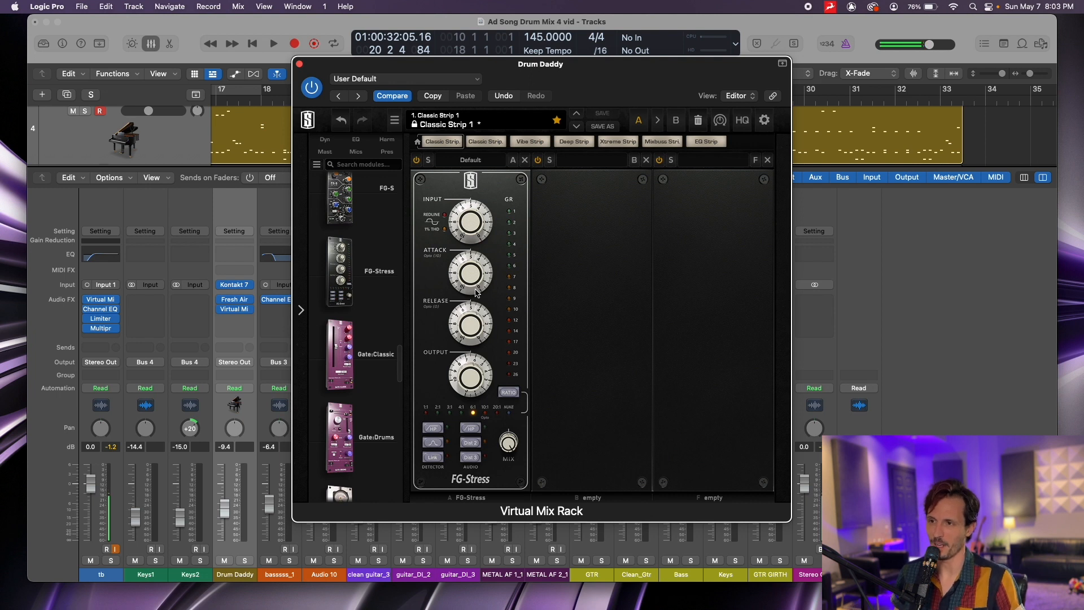
# Mute the GTR, Clean_Gtr, Bass, Keys and GTR GIRTH buses and play a short passage from bar 1
pyautogui.hscroll(-13, 239, 103)
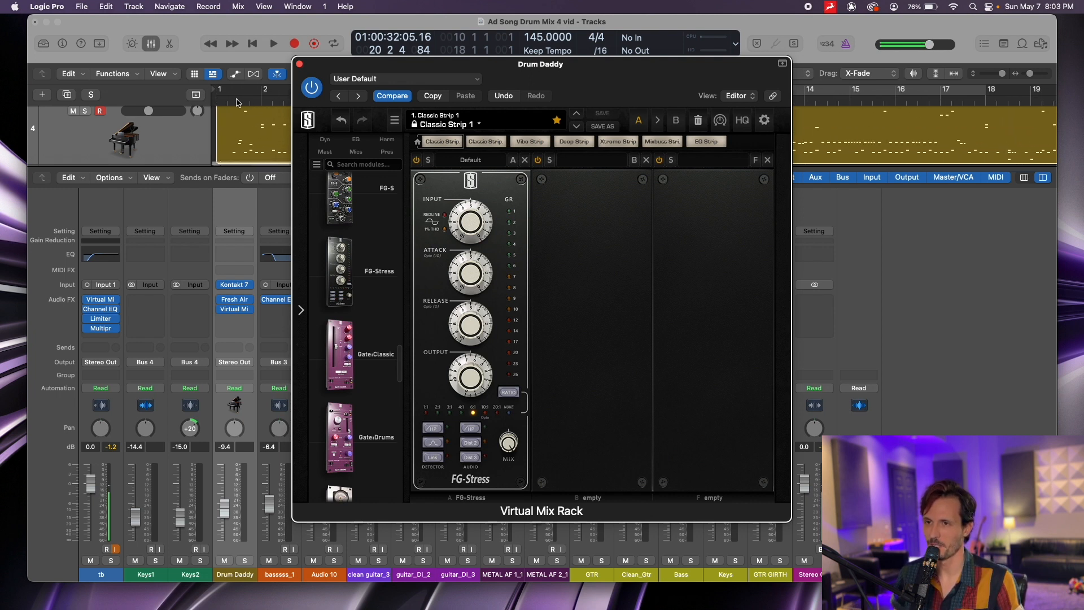
pyautogui.click(238, 102)
pyautogui.moveTo(582, 561); pyautogui.dragTo(763, 564)
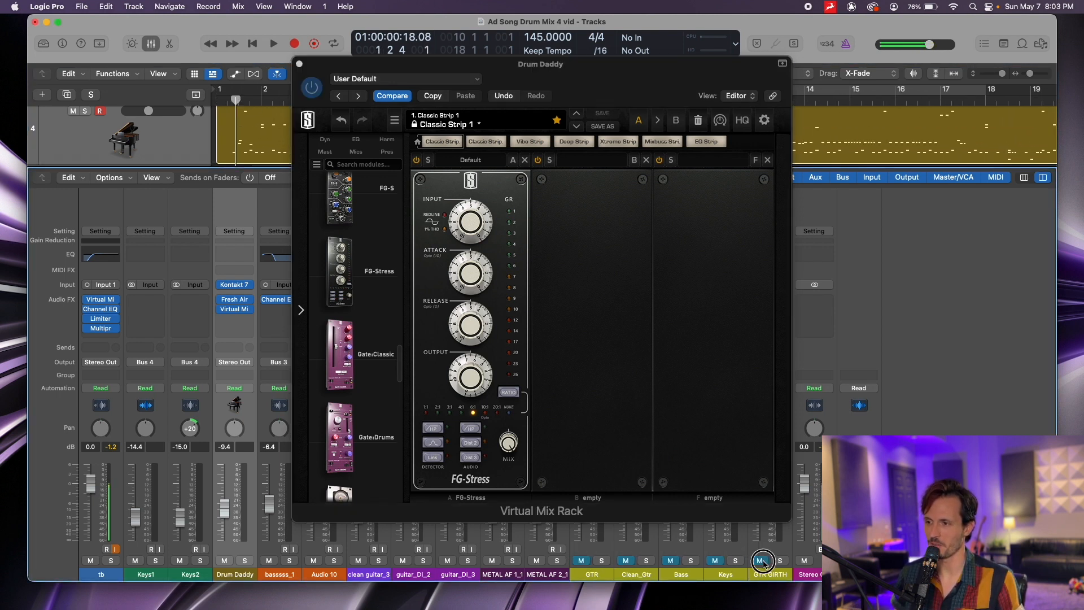
pyautogui.press('space')
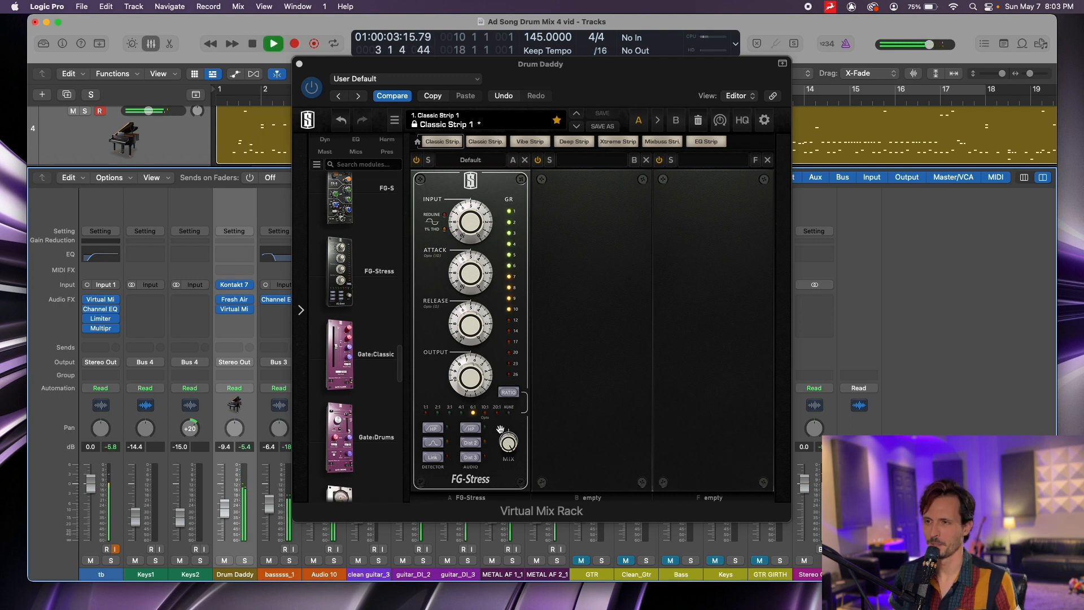
pyautogui.press('space')
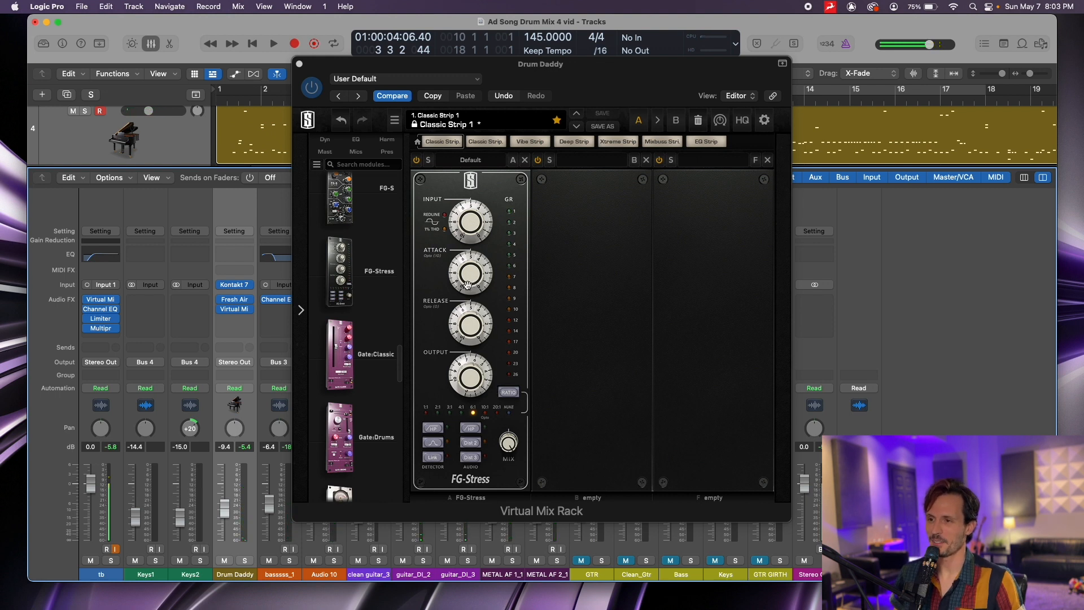
# Set FG-Stress's Attack to 10.5 and Release to 0.00, and play a short passage to hear the compression
pyautogui.moveTo(468, 285); pyautogui.dragTo(474, 278)
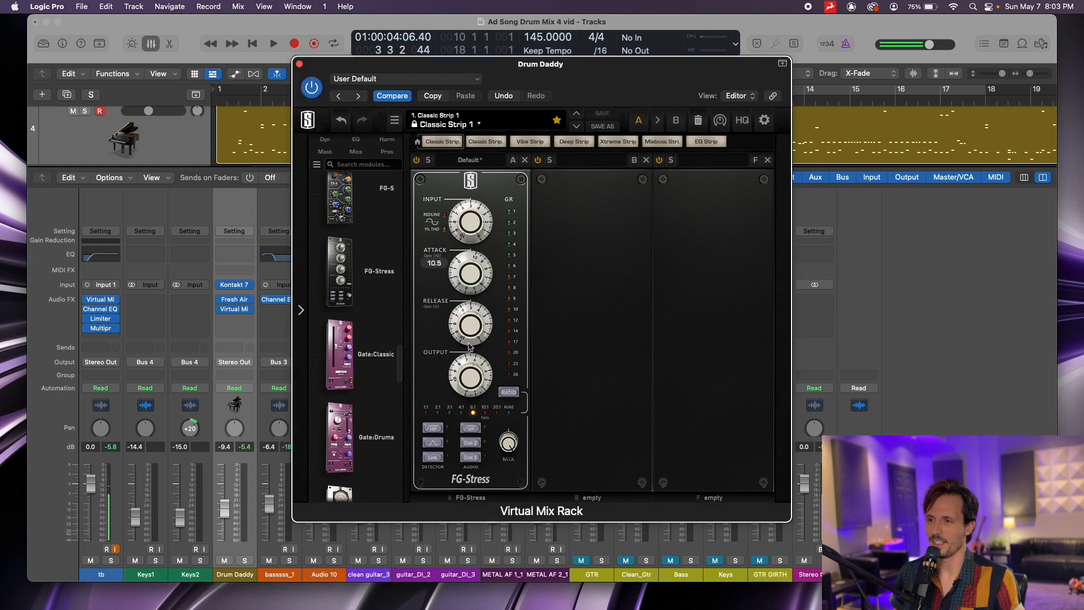
pyautogui.moveTo(468, 321); pyautogui.dragTo(469, 413)
pyautogui.press('space')
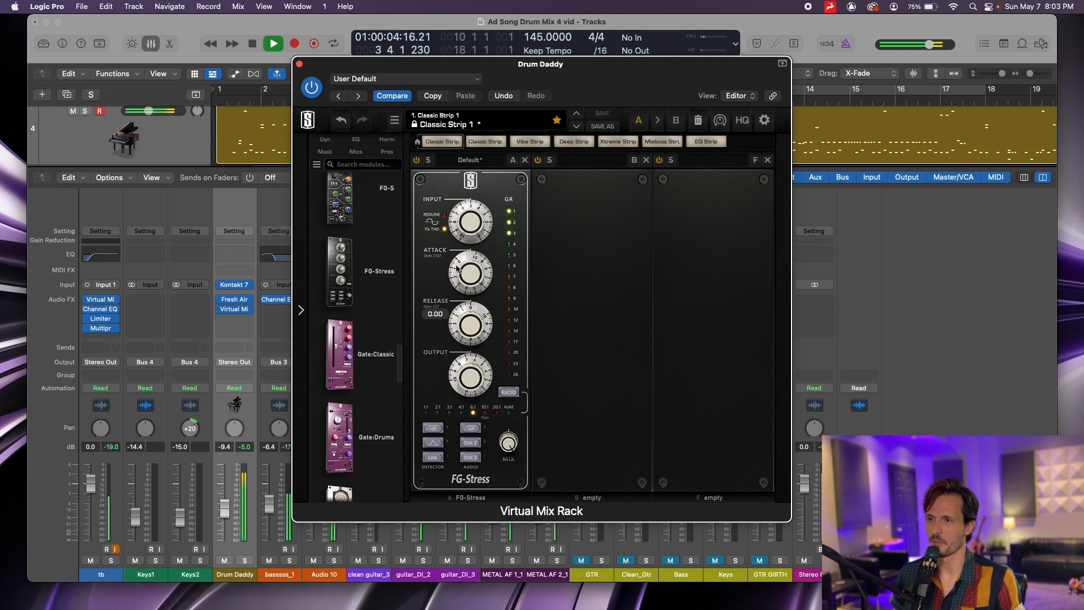
pyautogui.moveTo(459, 277)
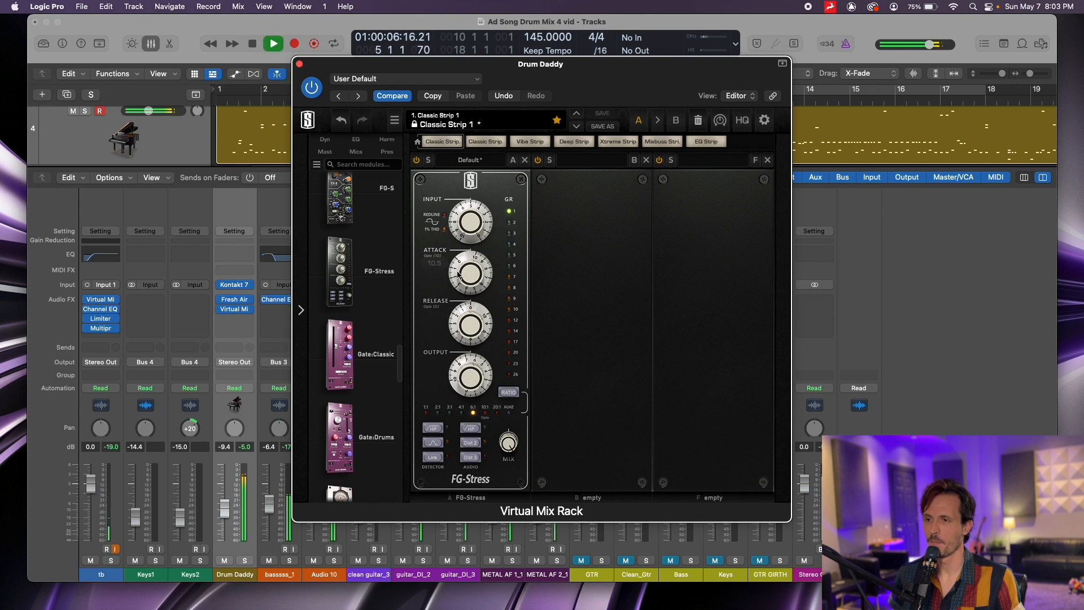
pyautogui.press('space')
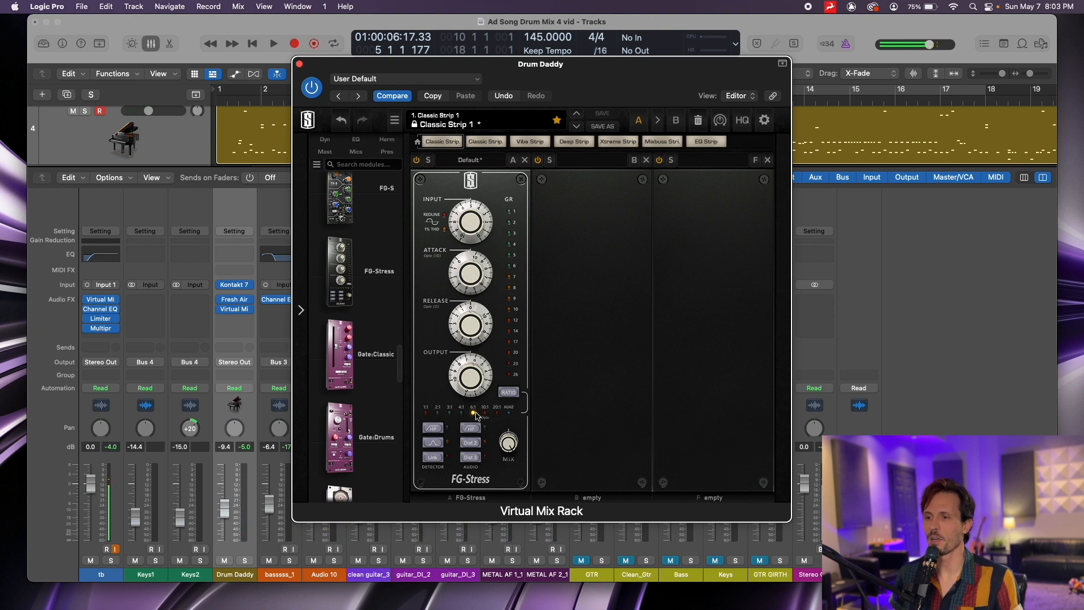
# Adjust FG-Stress's Input level while playing the drums, and stop playback
pyautogui.press('space')
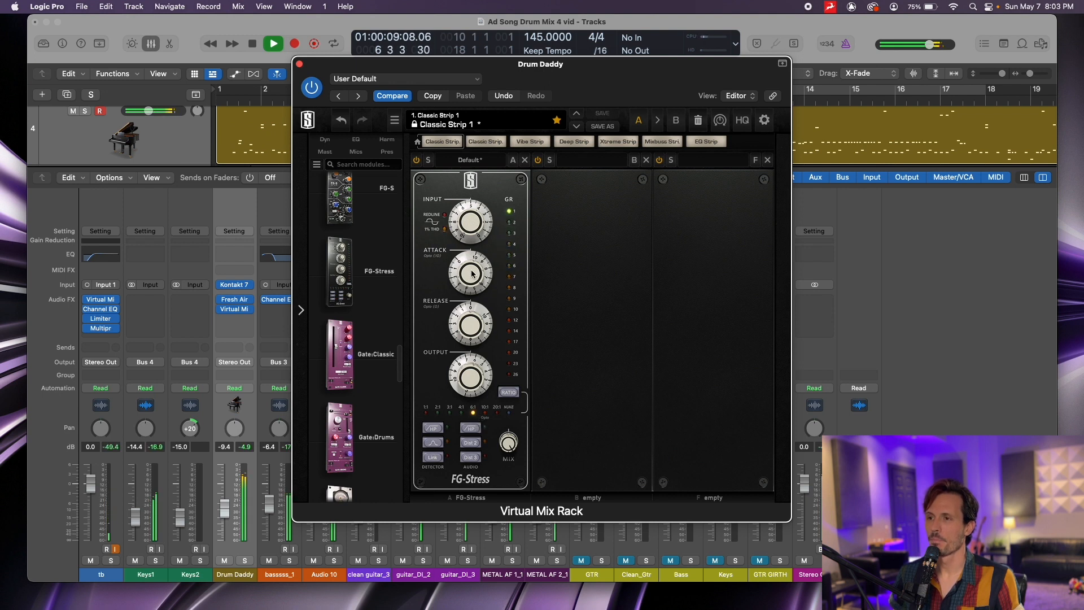
pyautogui.press('space')
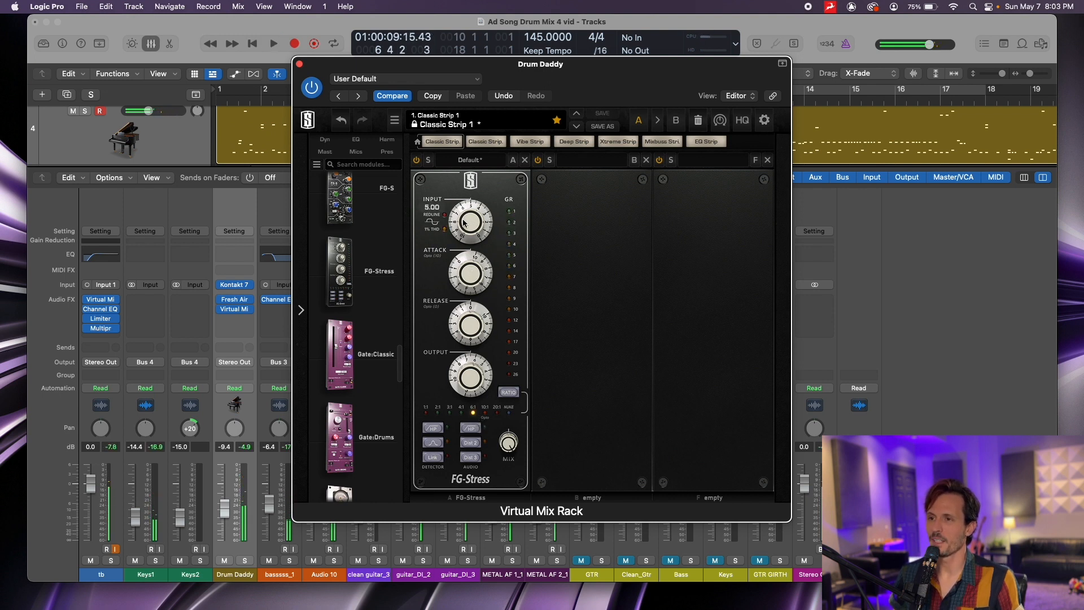
pyautogui.press('space')
pyautogui.moveTo(468, 222); pyautogui.dragTo(464, 235)
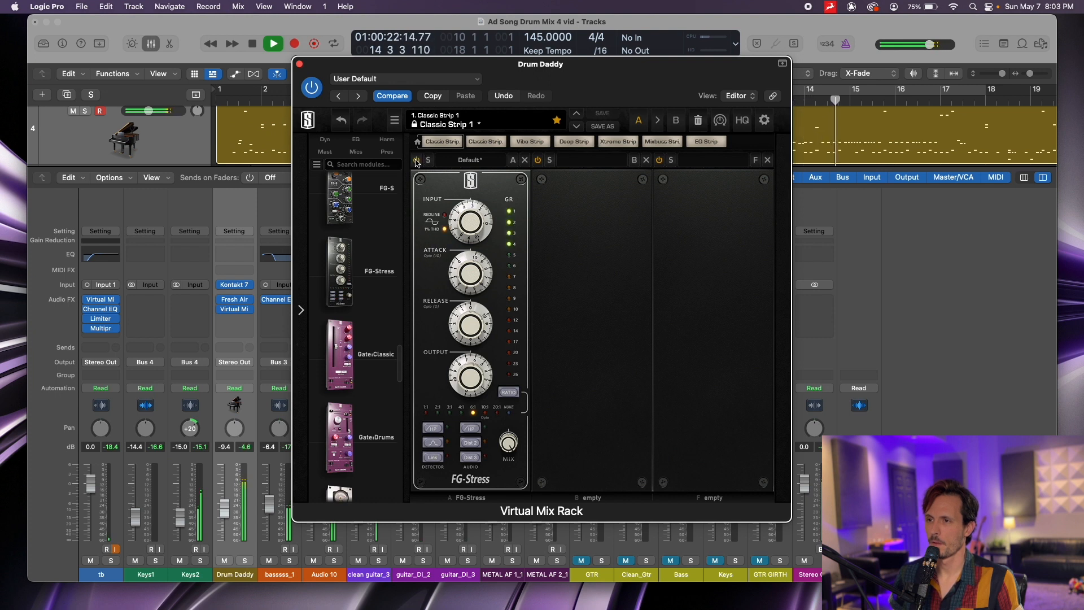
pyautogui.press('space')
# Play from bar 13, set FG-Stress's Mix to about 26%, and fine-tune its Input and Mix levels
pyautogui.moveTo(670, 80); pyautogui.dragTo(649, 79)
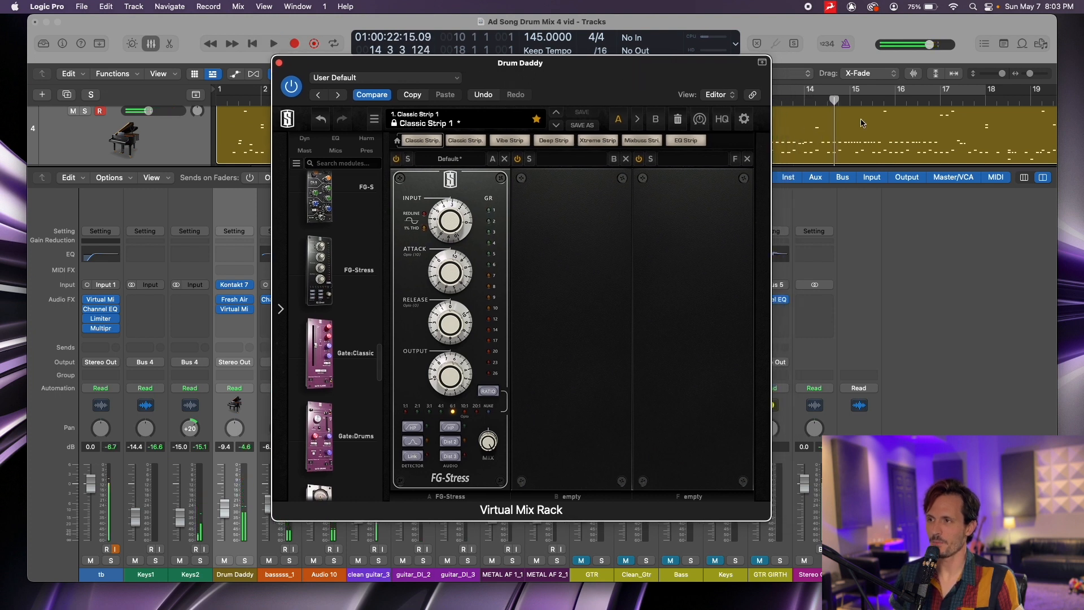
pyautogui.click(777, 91)
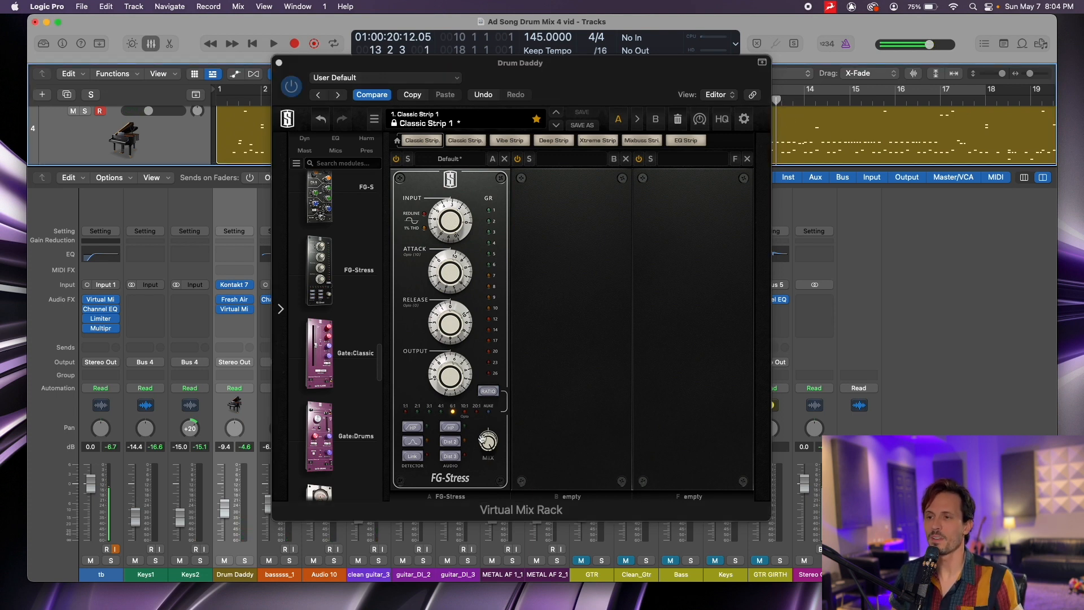
pyautogui.press('space')
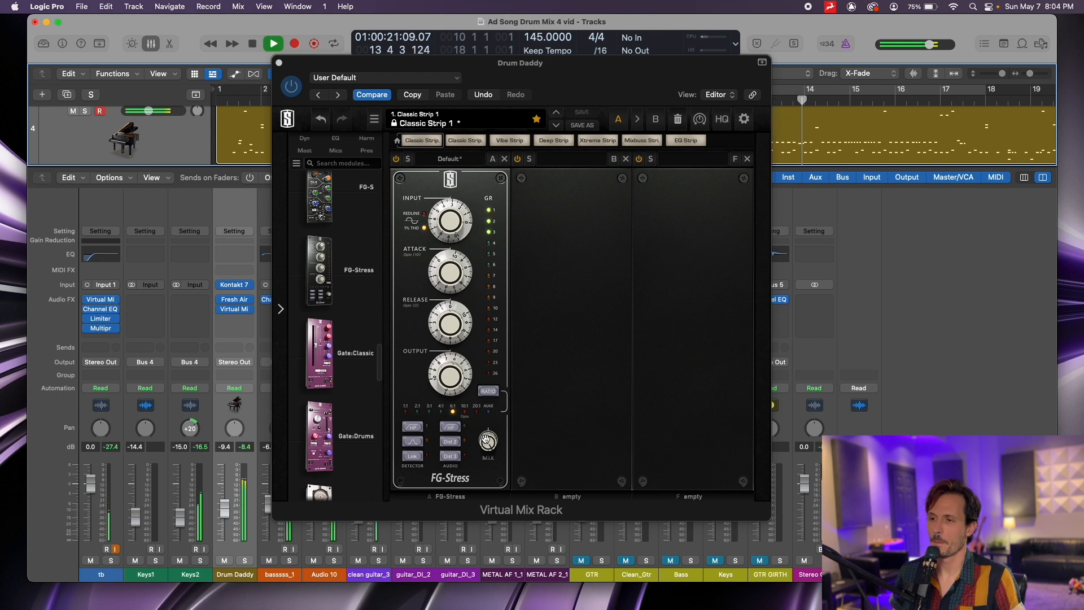
pyautogui.moveTo(487, 440)
pyautogui.mouseDown()
pyautogui.moveTo(488, 546)
pyautogui.moveTo(489, 446)
pyautogui.mouseUp()
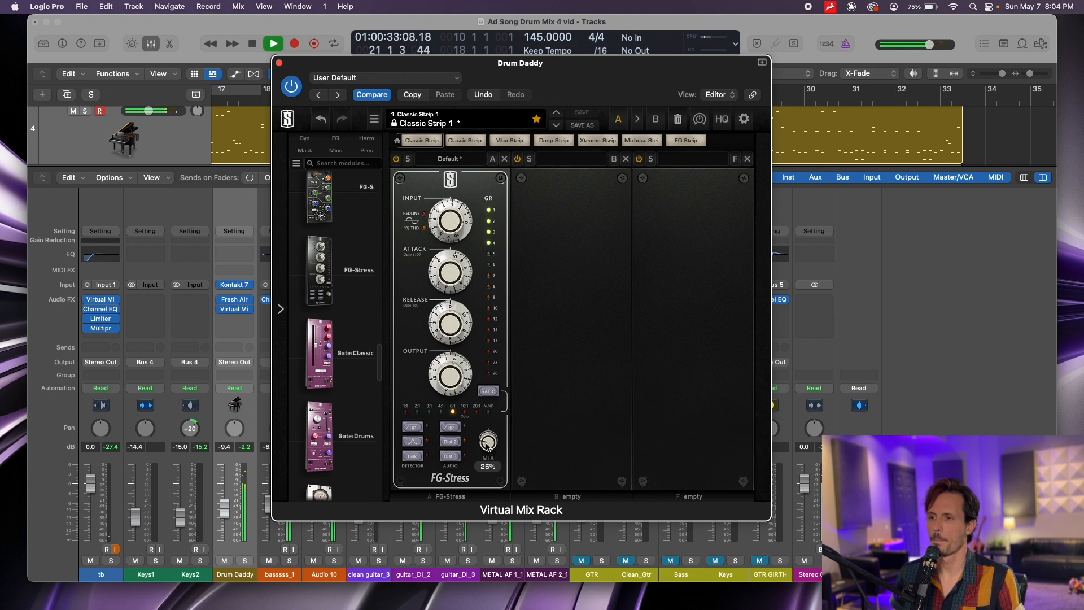
pyautogui.moveTo(443, 227); pyautogui.dragTo(446, 222)
pyautogui.moveTo(484, 441); pyautogui.dragTo(484, 445)
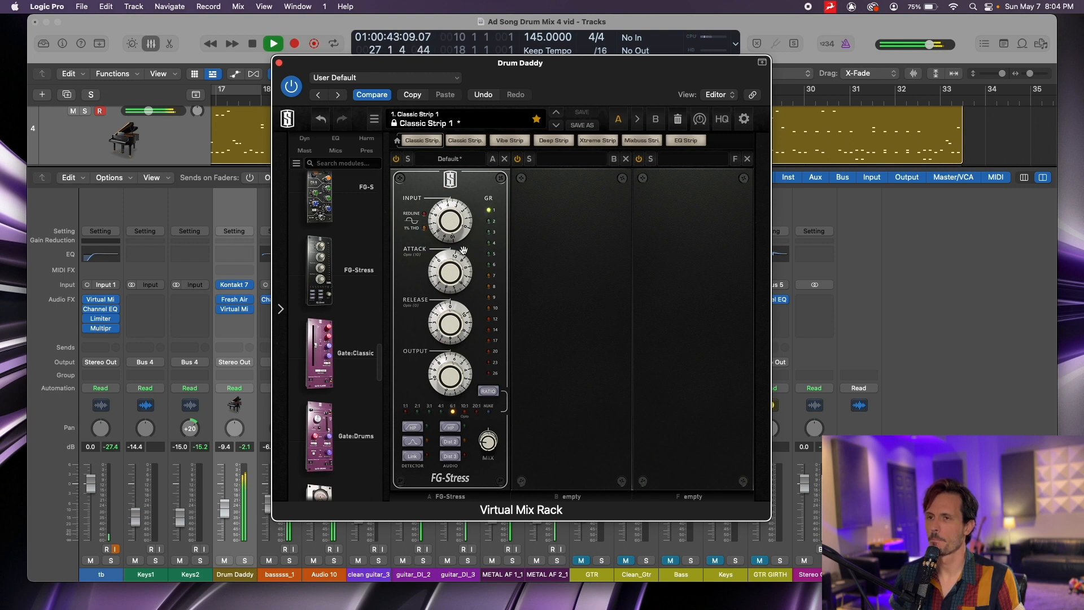
pyautogui.press('space')
# Unmute the GTR, Clean_Gtr, Bass, Keys and GTR GIRTH buses and play the full mix from bar 8
pyautogui.hscroll(-10, 249, 121)
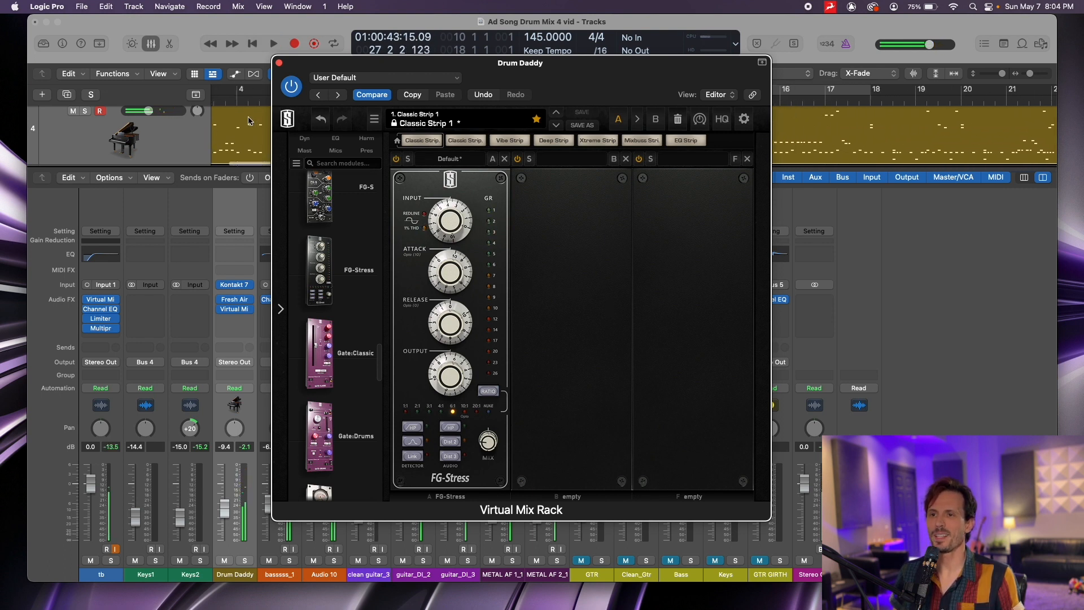
pyautogui.hscroll(5, 249, 120)
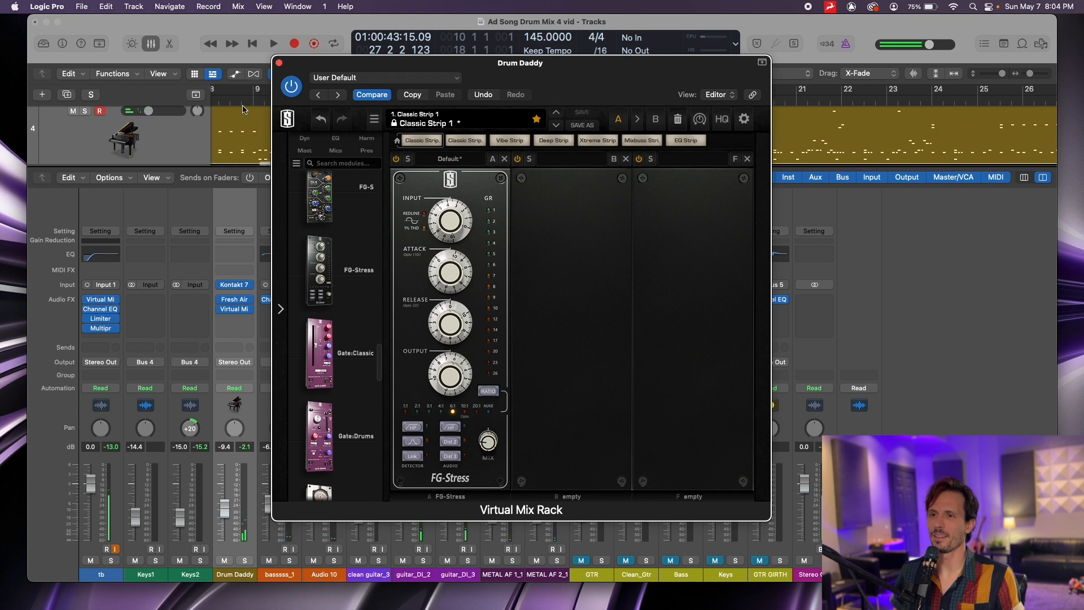
pyautogui.click(242, 100)
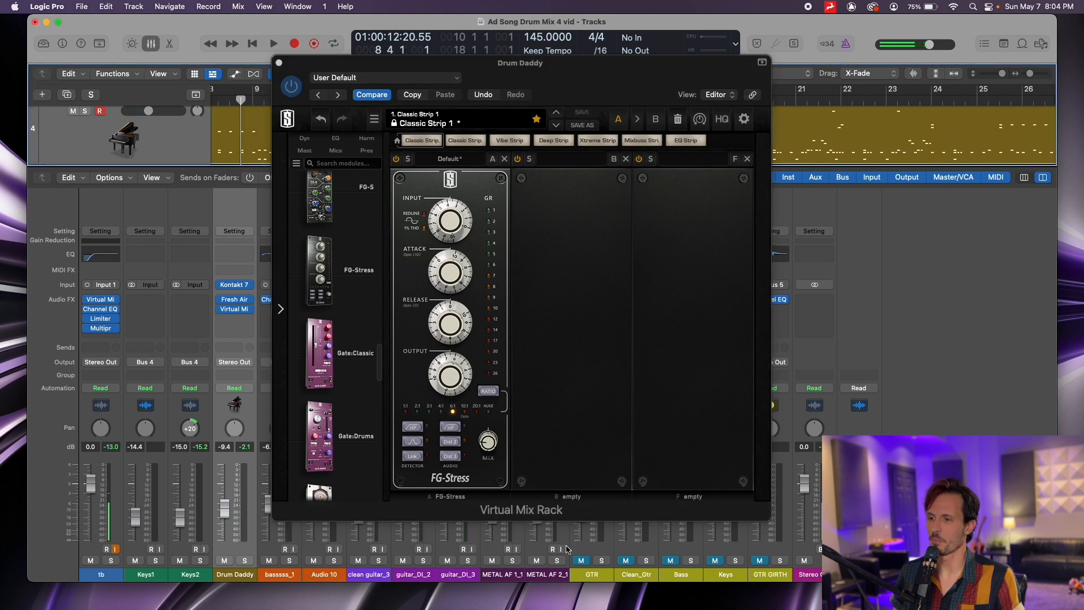
pyautogui.moveTo(580, 561); pyautogui.dragTo(760, 562)
pyautogui.press('space')
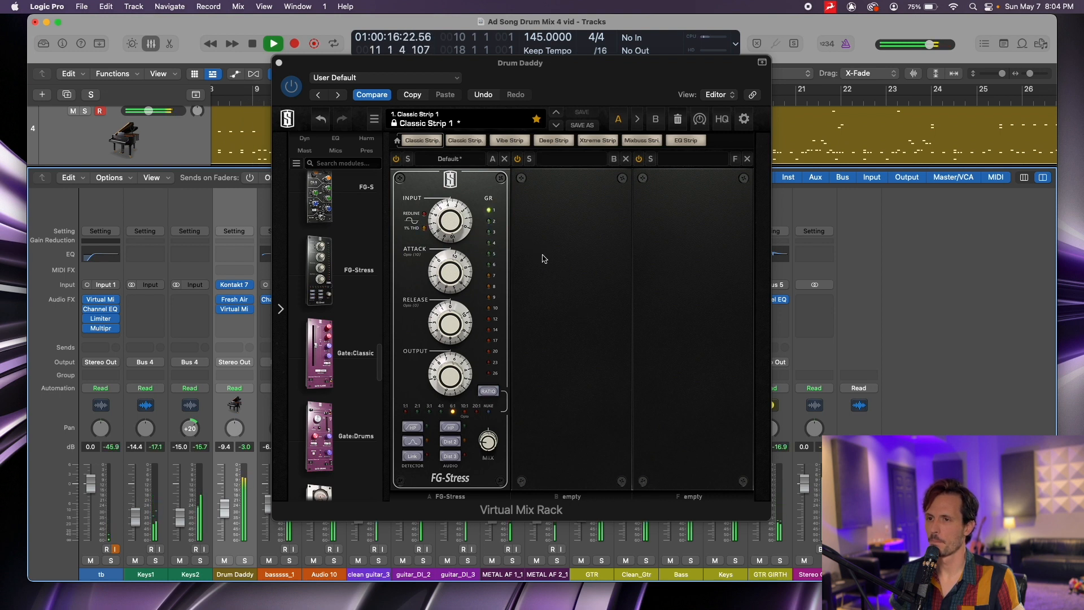
# Close the Virtual Mix Rack window, listen to the full mix through bar 18, and stop playback
pyautogui.click(279, 63)
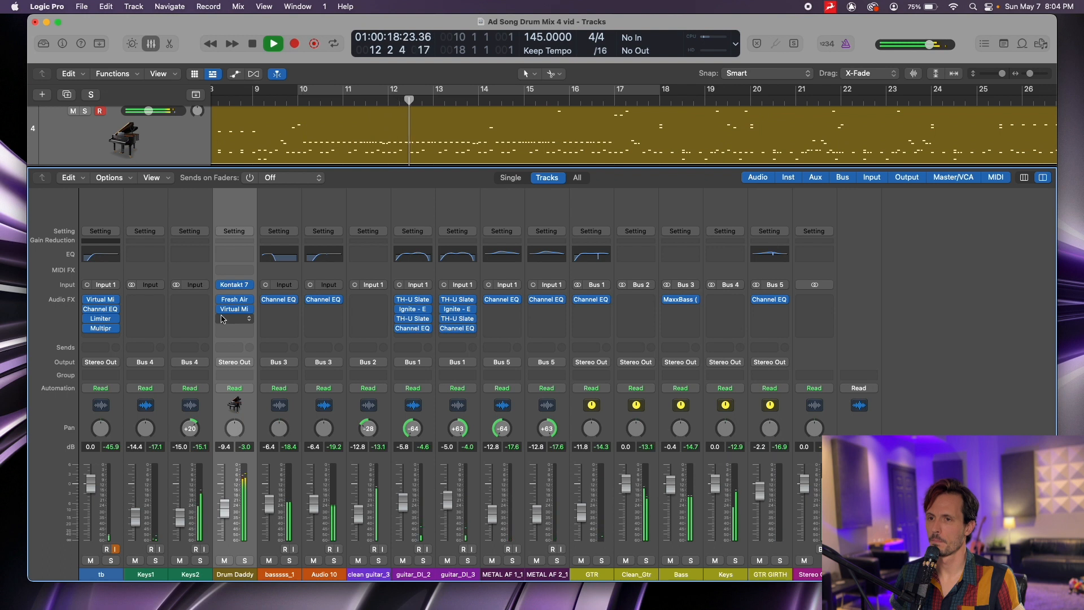
pyautogui.moveTo(221, 308)
pyautogui.mouseDown()
pyautogui.moveTo(220, 298)
pyautogui.moveTo(222, 311)
pyautogui.mouseUp()
pyautogui.moveTo(221, 304)
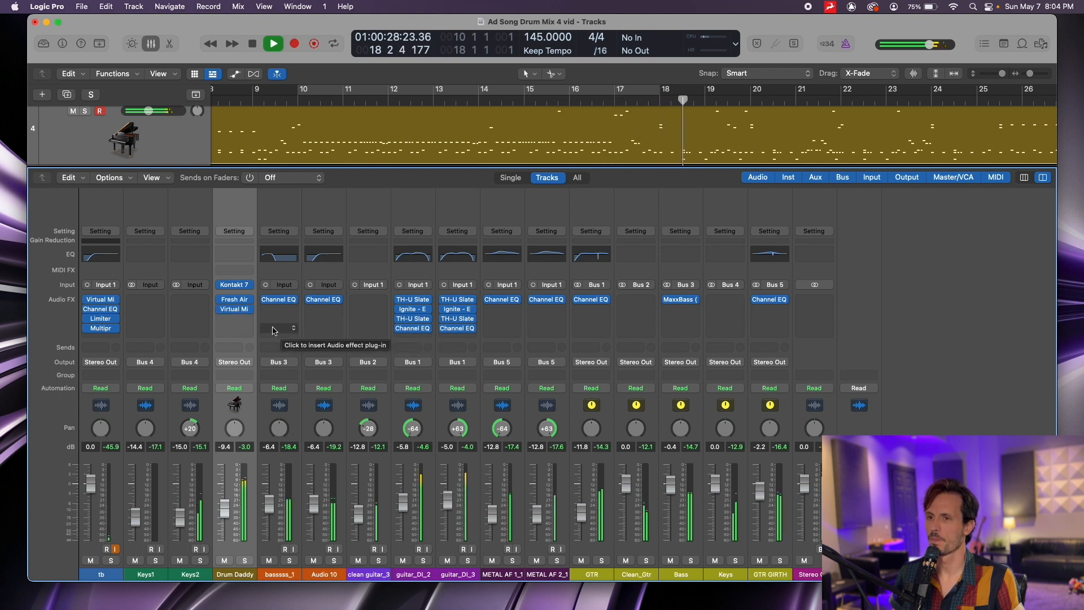
pyautogui.press('space')
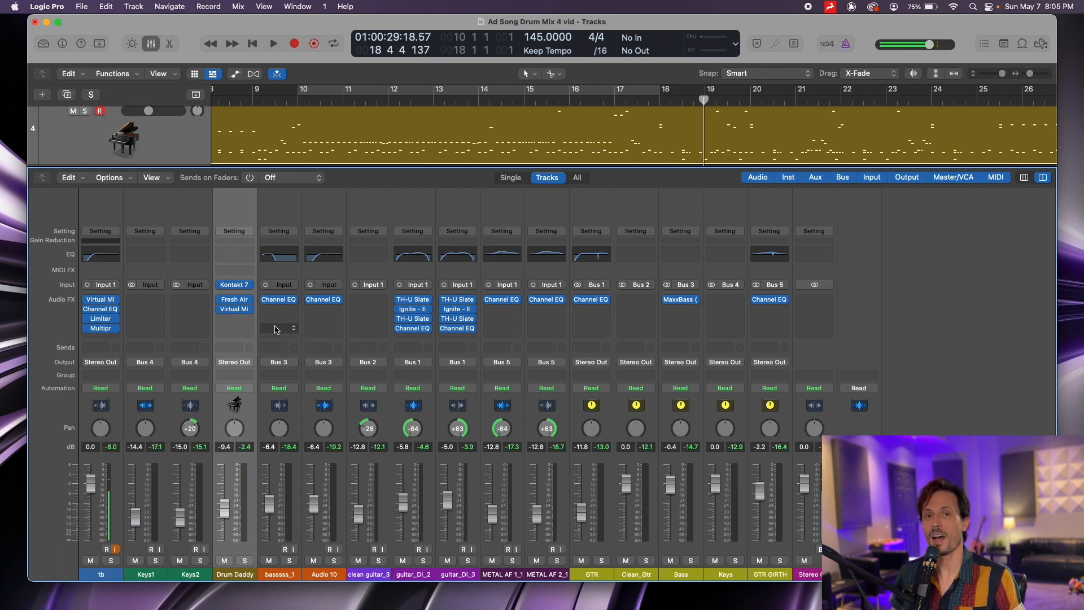
# Insert the Waves IMPusher (s) plug-in after Virtual Mix Rack on the Drum Daddy channel
pyautogui.click(241, 328)
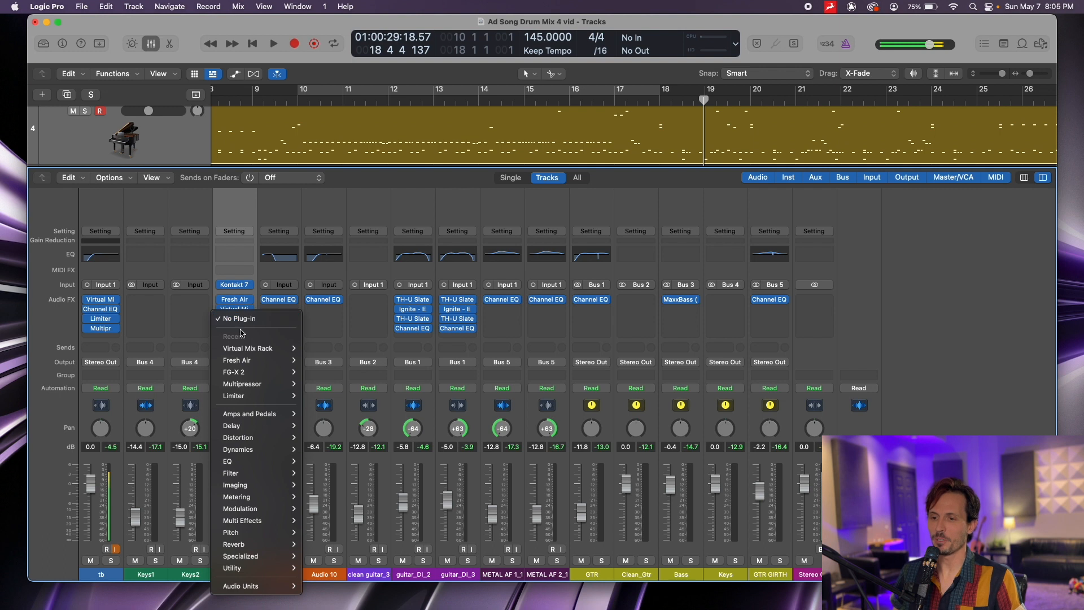
pyautogui.moveTo(258, 588)
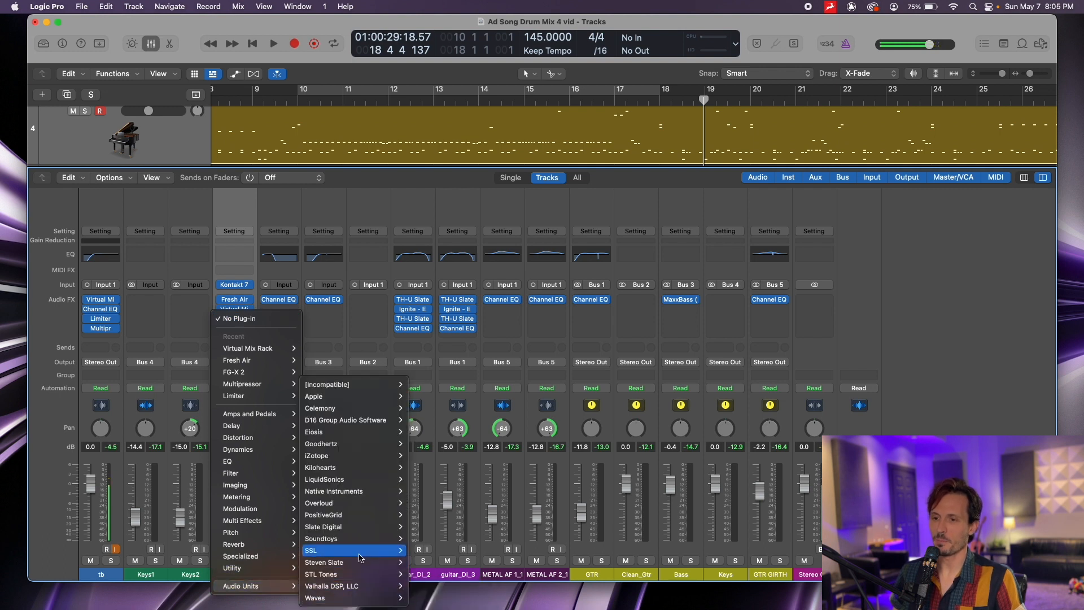
pyautogui.moveTo(356, 600)
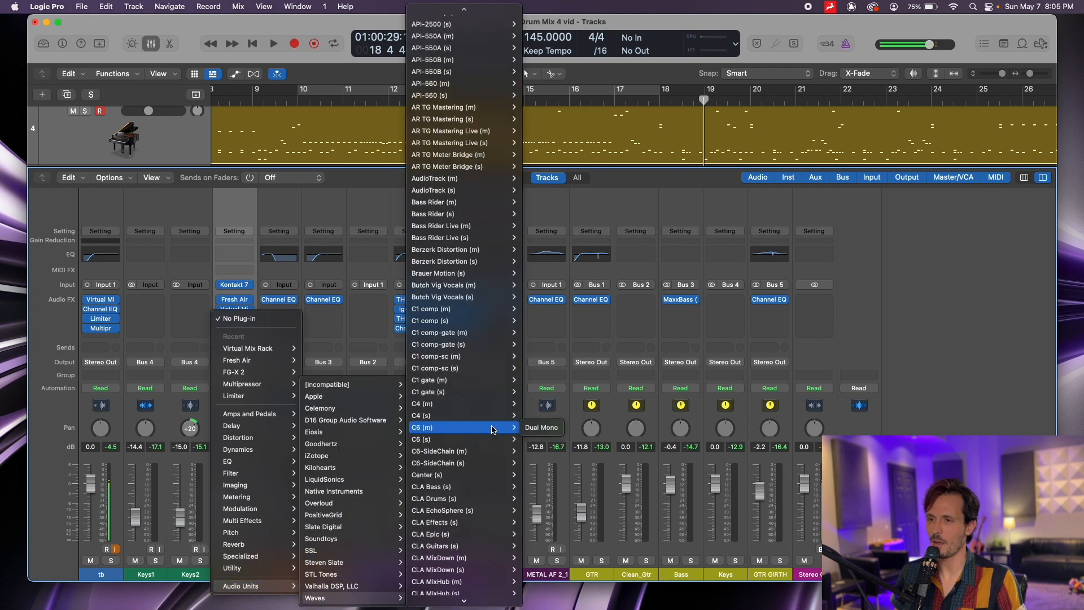
pyautogui.scroll(-5, 492, 429)
pyautogui.scroll(-10, 491, 429)
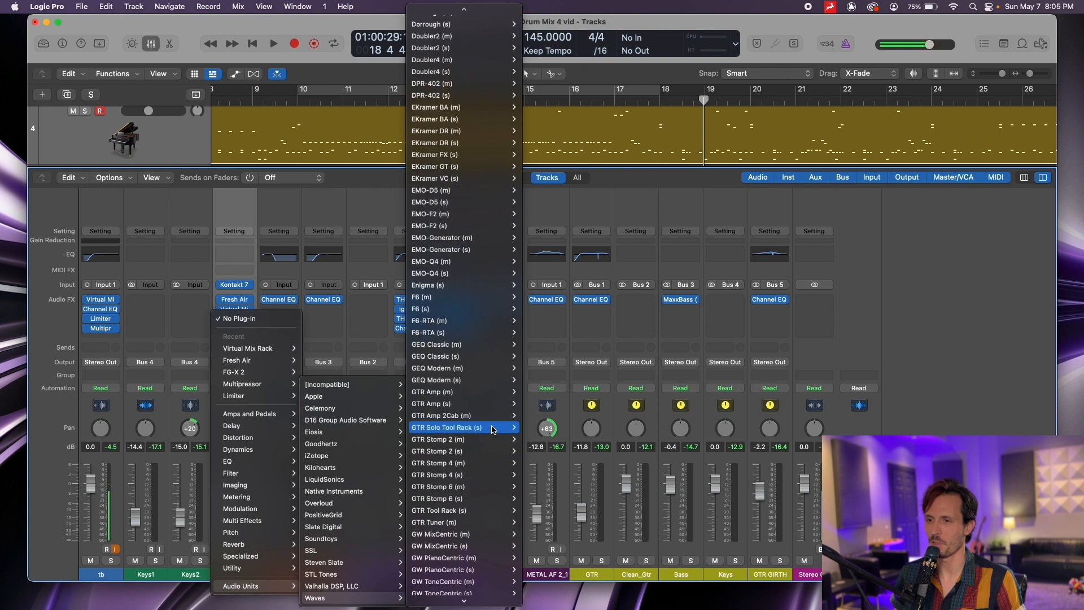
pyautogui.click(491, 427)
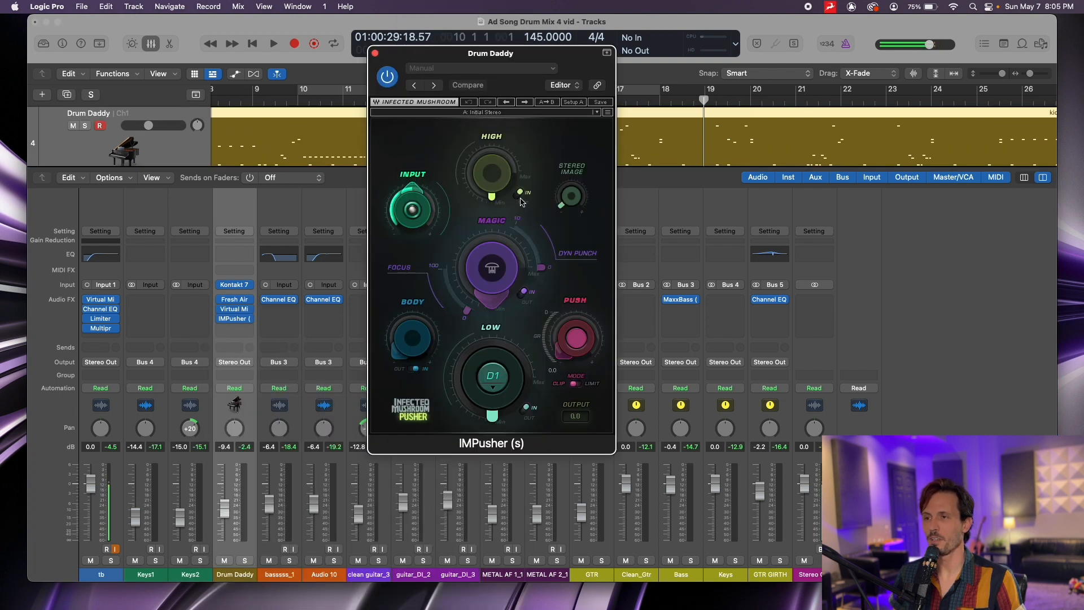
# Switch off IMPusher's High, Magic, Body and Low sections, keeping only Push in use
pyautogui.click(519, 194)
pyautogui.click(524, 292)
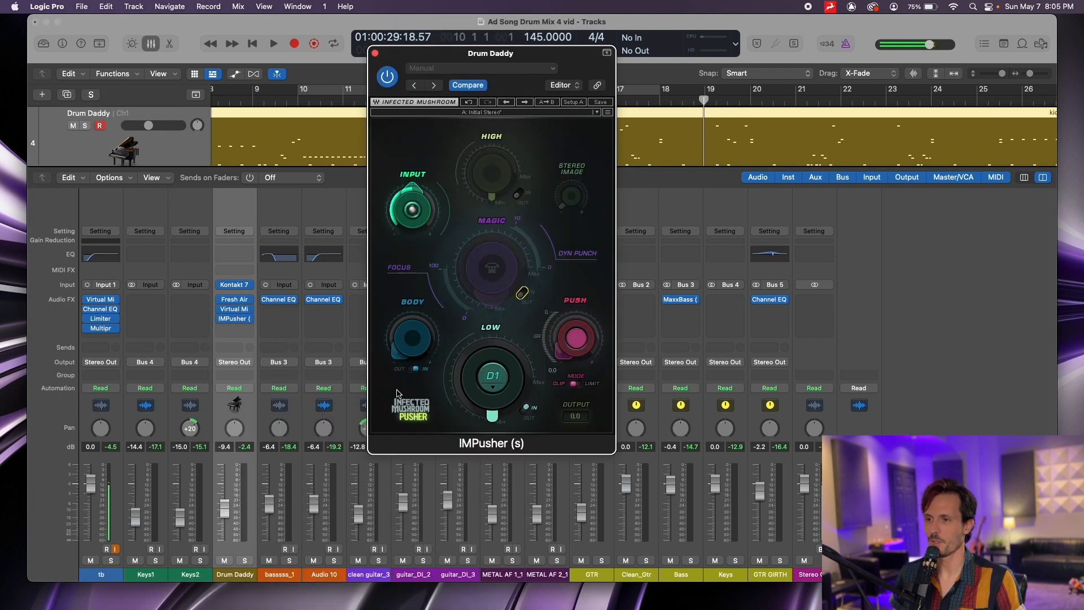
pyautogui.click(415, 369)
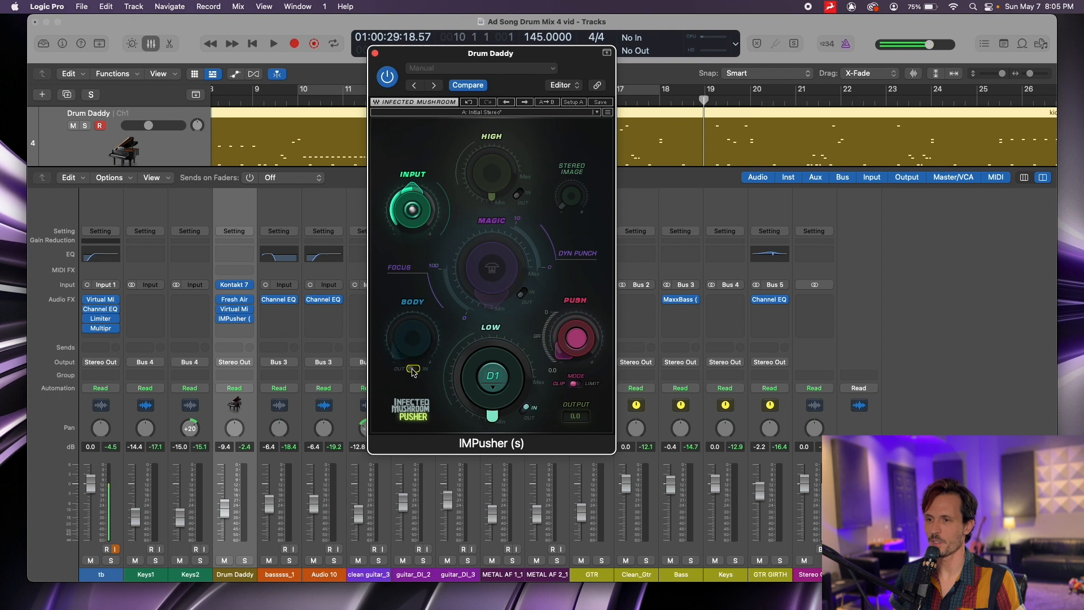
pyautogui.click(526, 409)
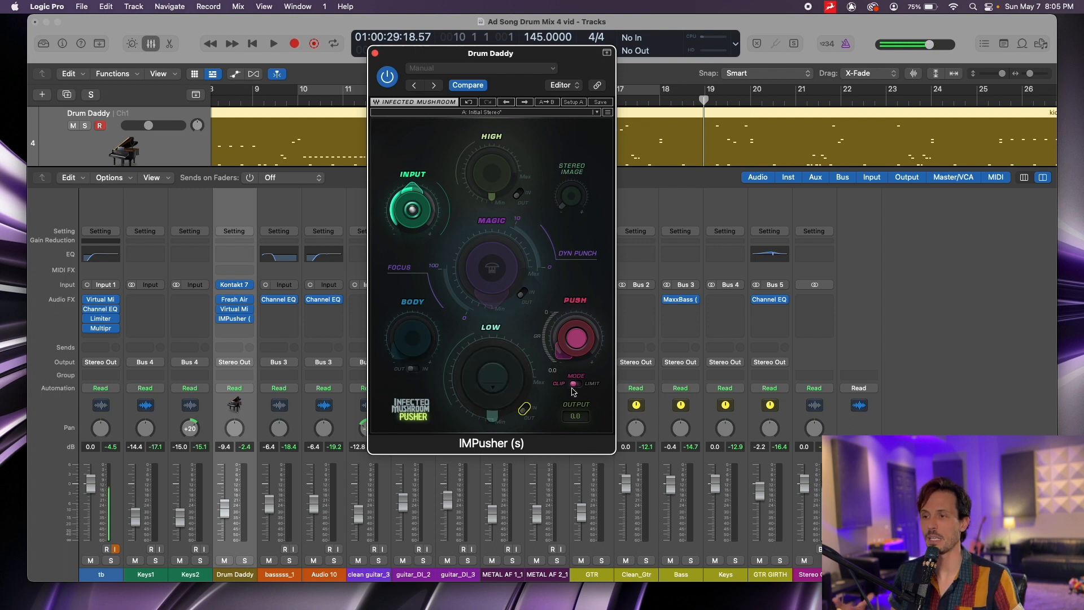
pyautogui.moveTo(601, 341)
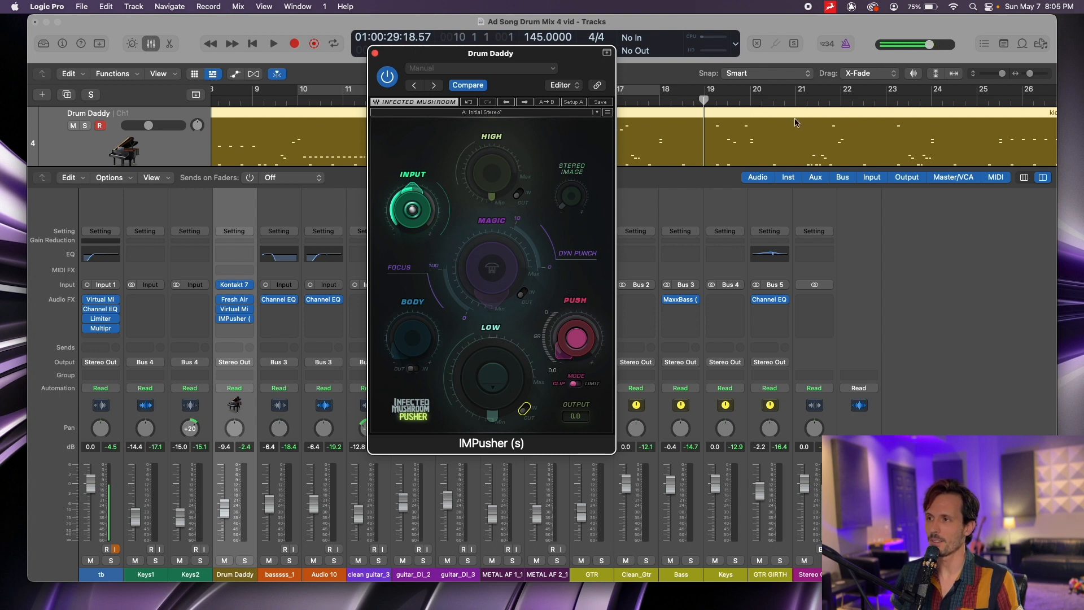
# Play the mix from bar 25 and raise IMPusher's Push amount
pyautogui.click(983, 105)
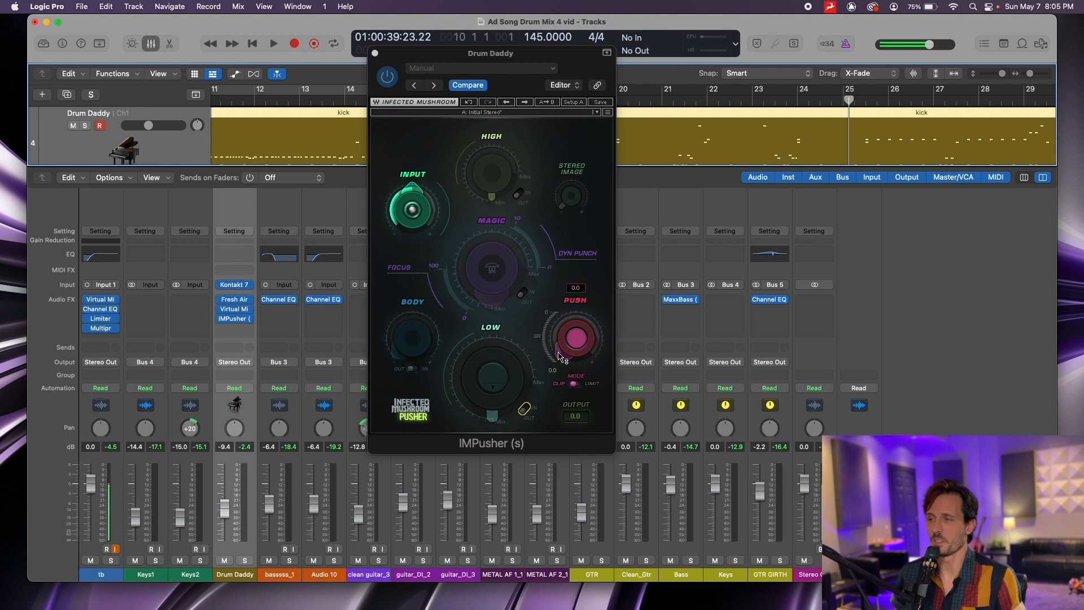
pyautogui.press('space')
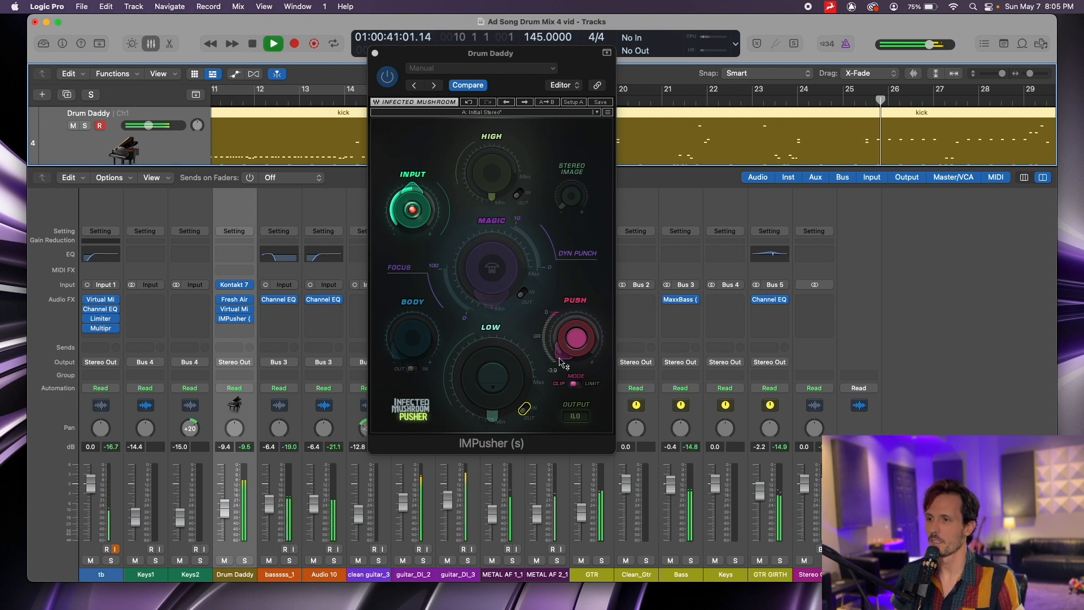
pyautogui.moveTo(562, 359); pyautogui.dragTo(568, 327)
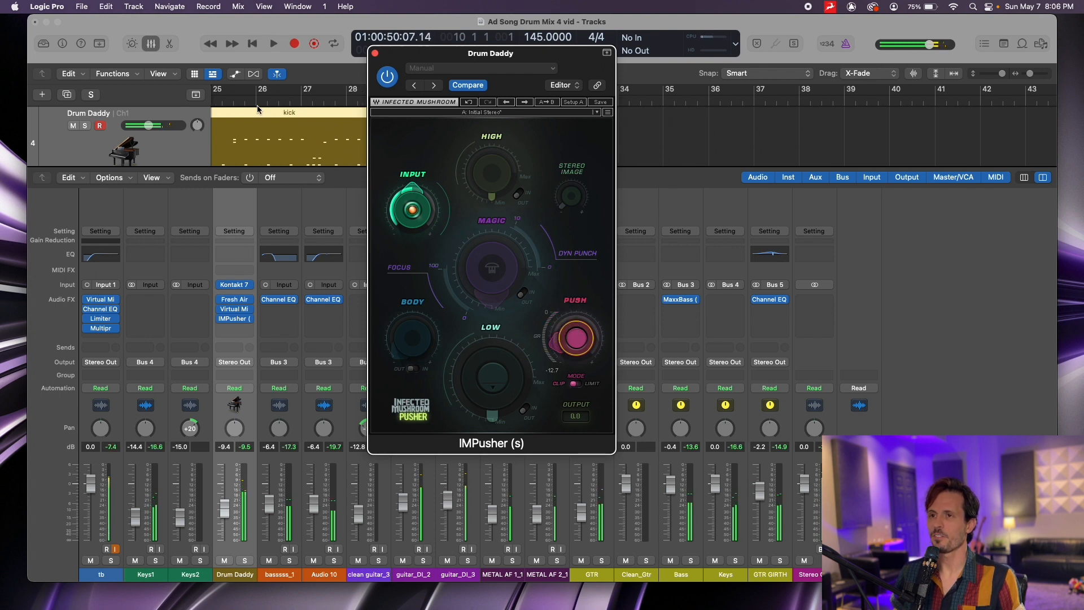
# Hide the mixer, return to the start of the song, and play the full arrangement from bar 1
pyautogui.hscroll(-5, 267, 95)
pyautogui.press('x')
pyautogui.hscroll(-10, 271, 111)
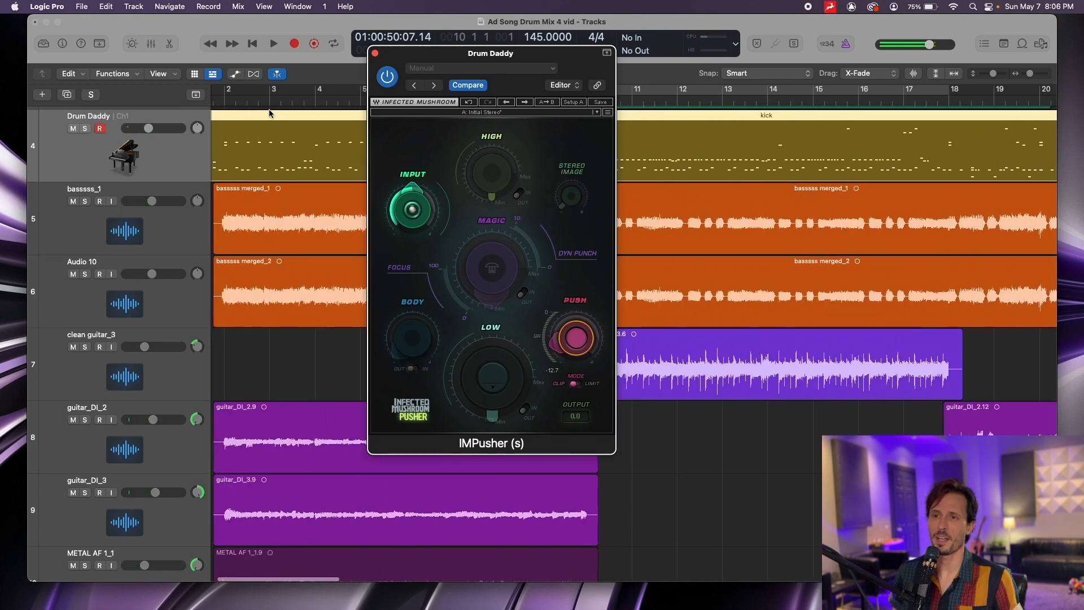
pyautogui.hscroll(-3, 269, 110)
pyautogui.click(242, 99)
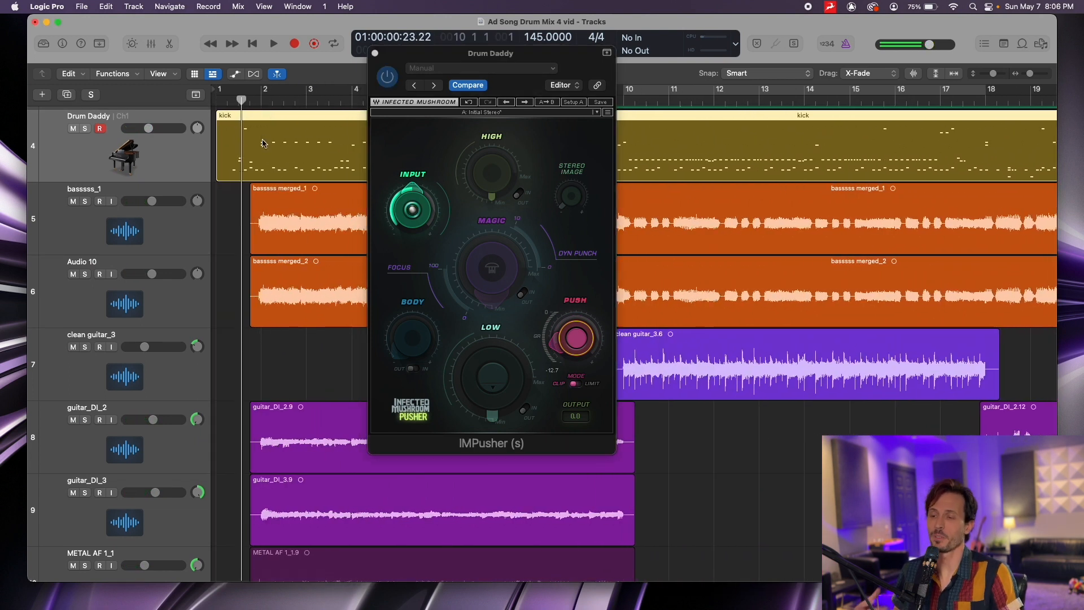
pyautogui.press('space')
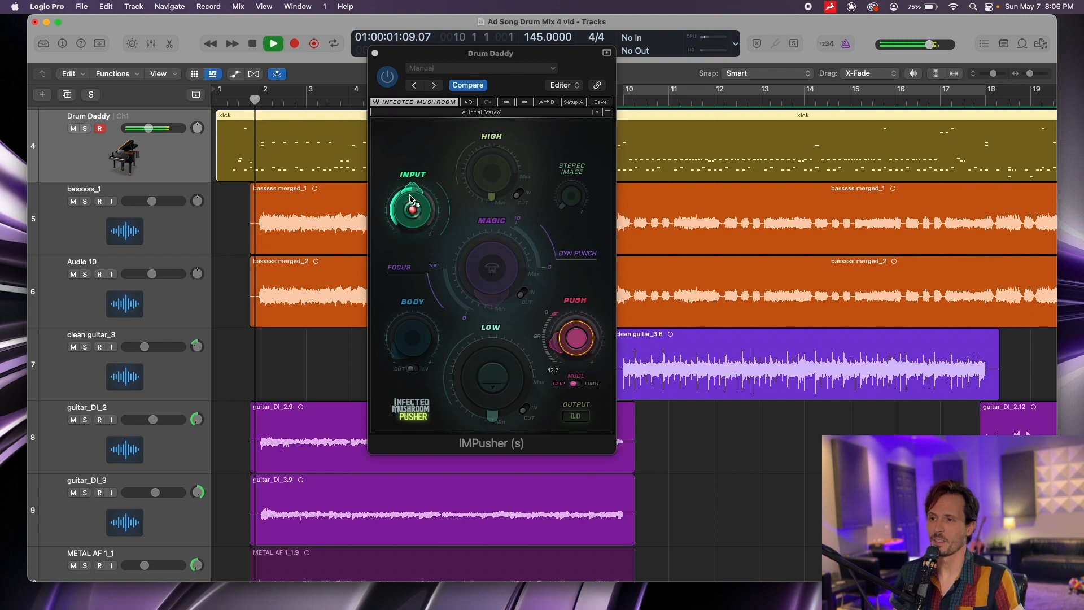
# Fine-tune IMPusher's Push amount by ear while the full mix plays
pyautogui.click(559, 314)
pyautogui.moveTo(559, 314)
pyautogui.mouseDown()
pyautogui.moveTo(564, 272)
pyautogui.moveTo(562, 348)
pyautogui.moveTo(563, 323)
pyautogui.mouseUp()
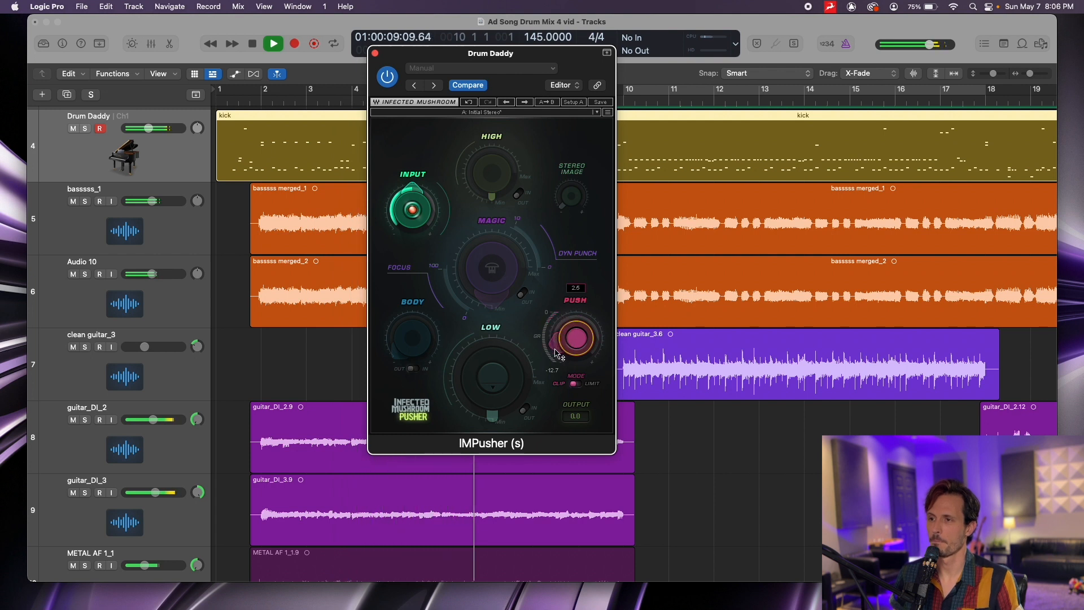
pyautogui.moveTo(551, 346); pyautogui.dragTo(554, 353)
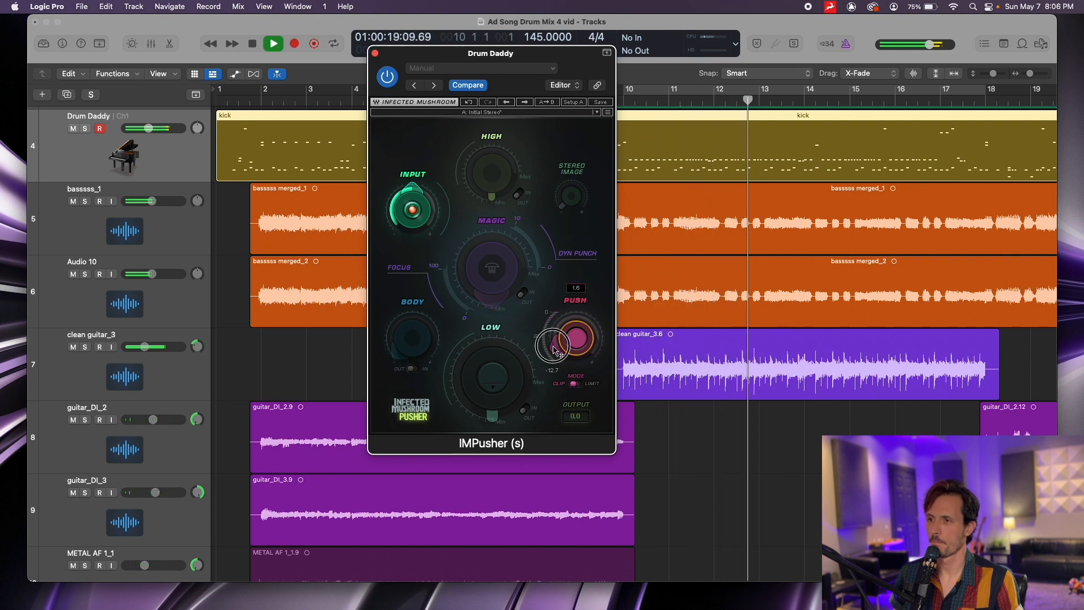
pyautogui.moveTo(556, 353)
pyautogui.mouseDown()
pyautogui.moveTo(556, 364)
pyautogui.moveTo(557, 299)
pyautogui.moveTo(556, 360)
pyautogui.mouseUp()
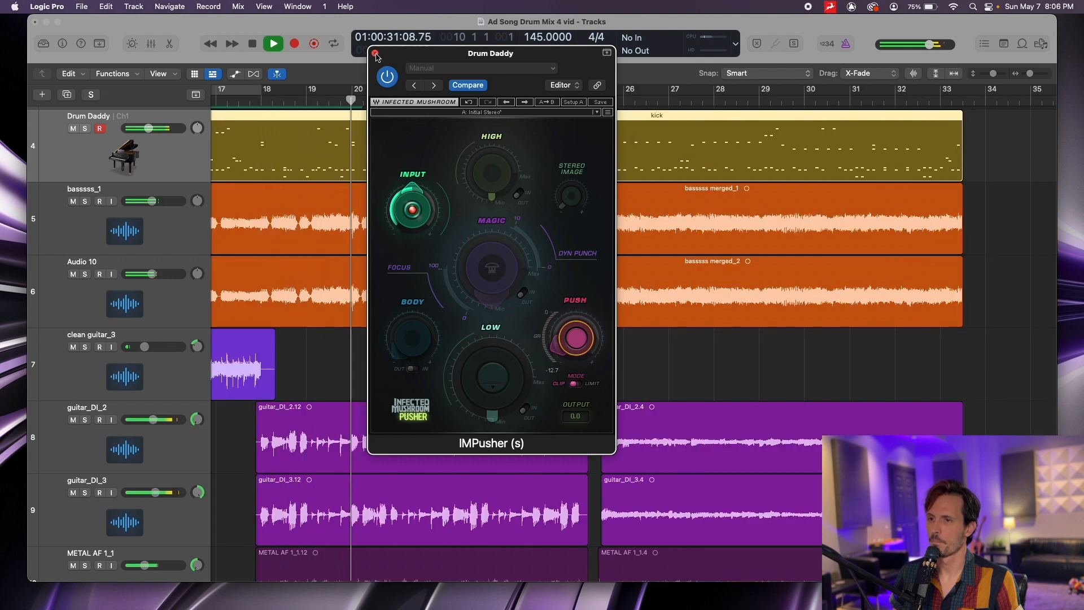
# Raise the Drum Daddy track's volume to -8.8 dB and set IMPusher's Push to about 1.8
pyautogui.click(149, 127)
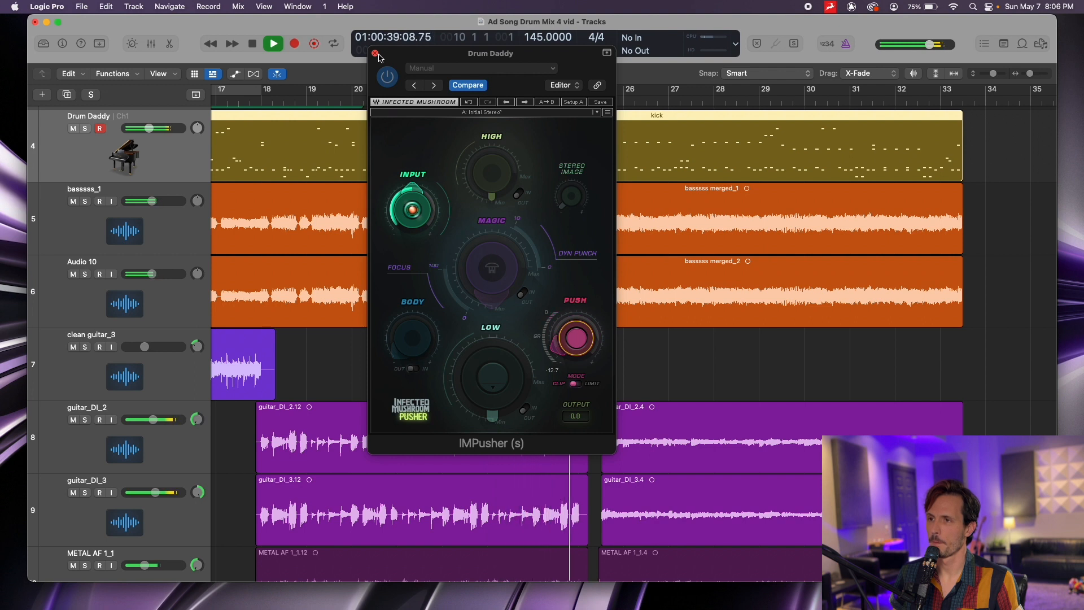
pyautogui.hscroll(-15, 244, 191)
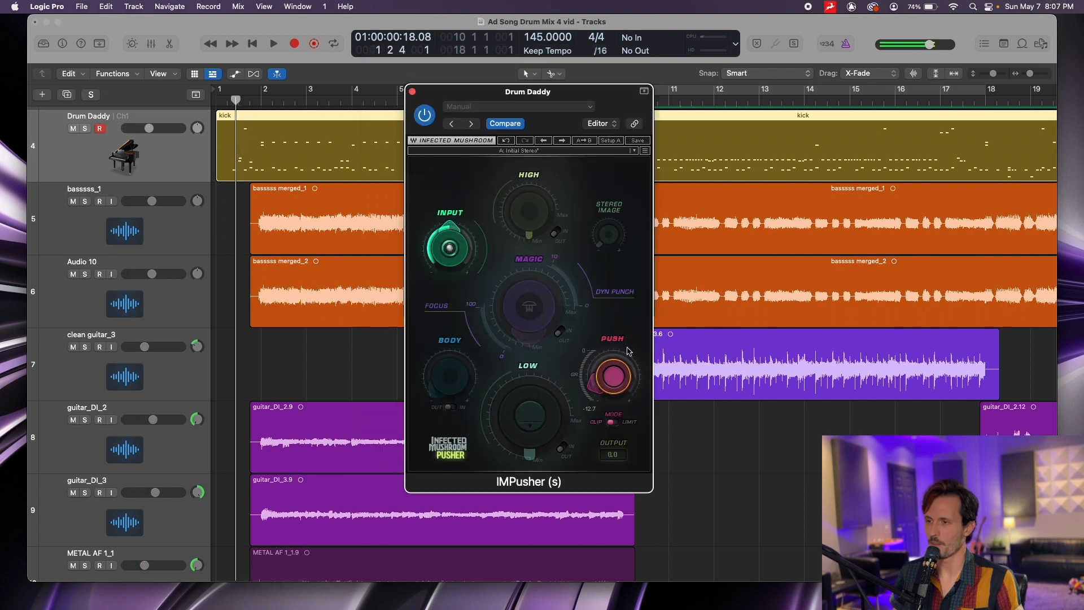
pyautogui.moveTo(592, 386); pyautogui.dragTo(590, 384)
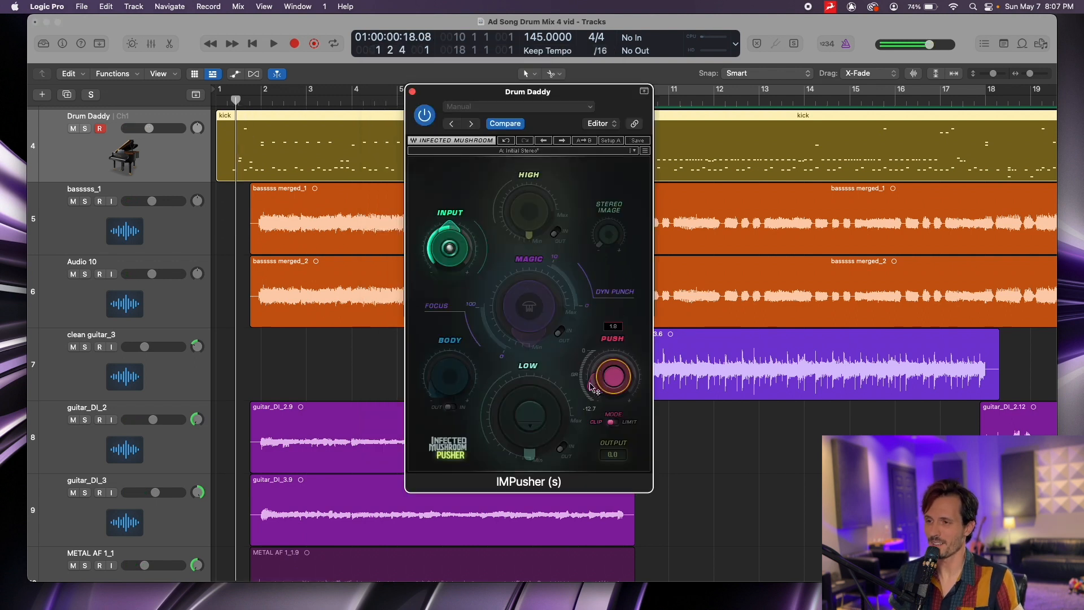
# Listen to the full mix from bar 1 with the IMPusher window closed, and stop near bar 10
pyautogui.press('space')
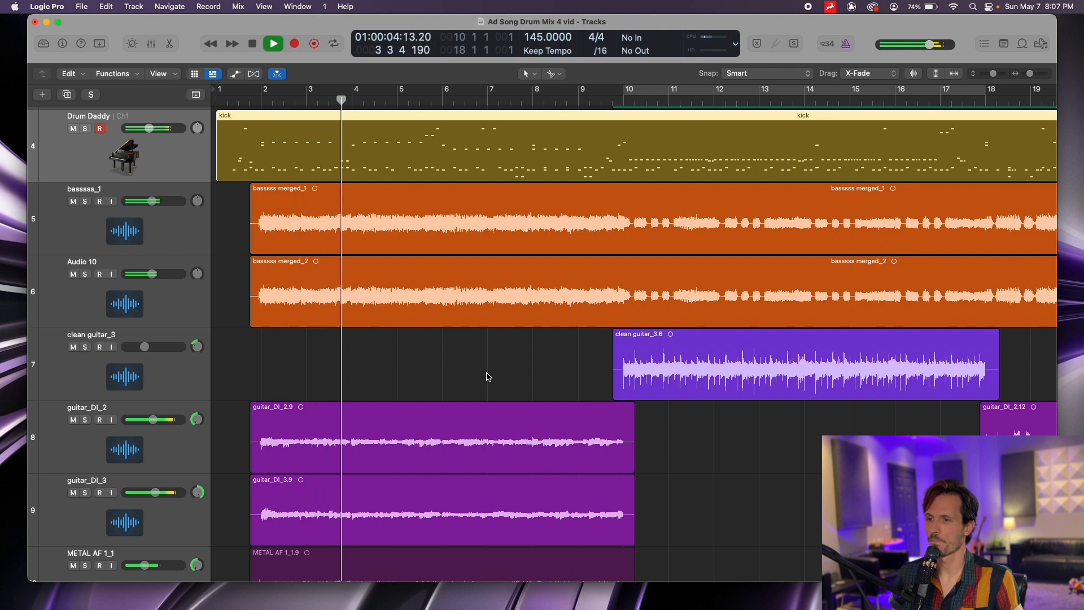
pyautogui.press('x')
pyautogui.press('x')
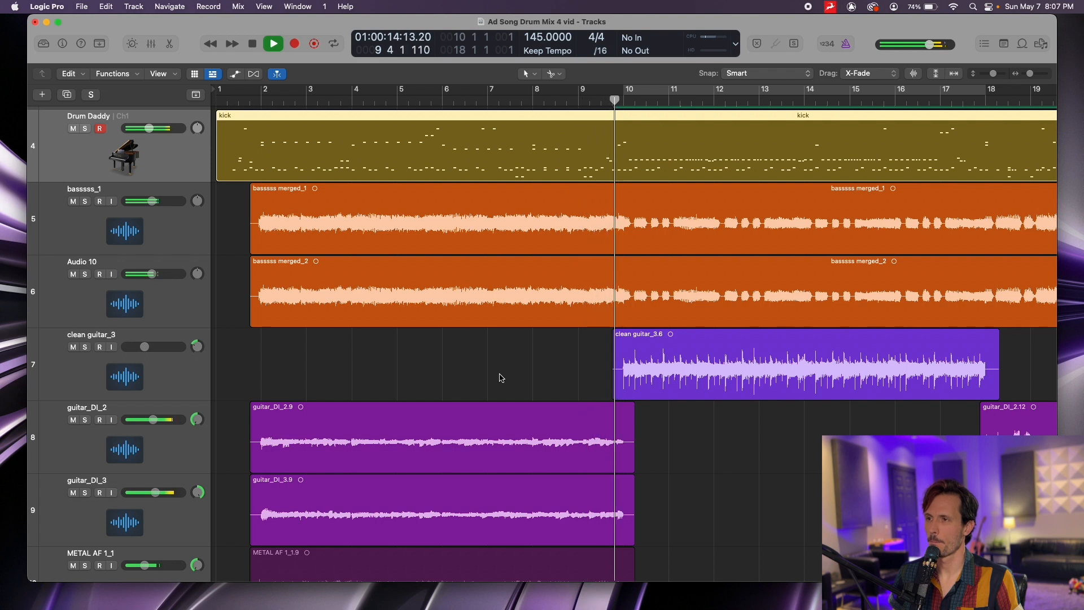
pyautogui.press('space')
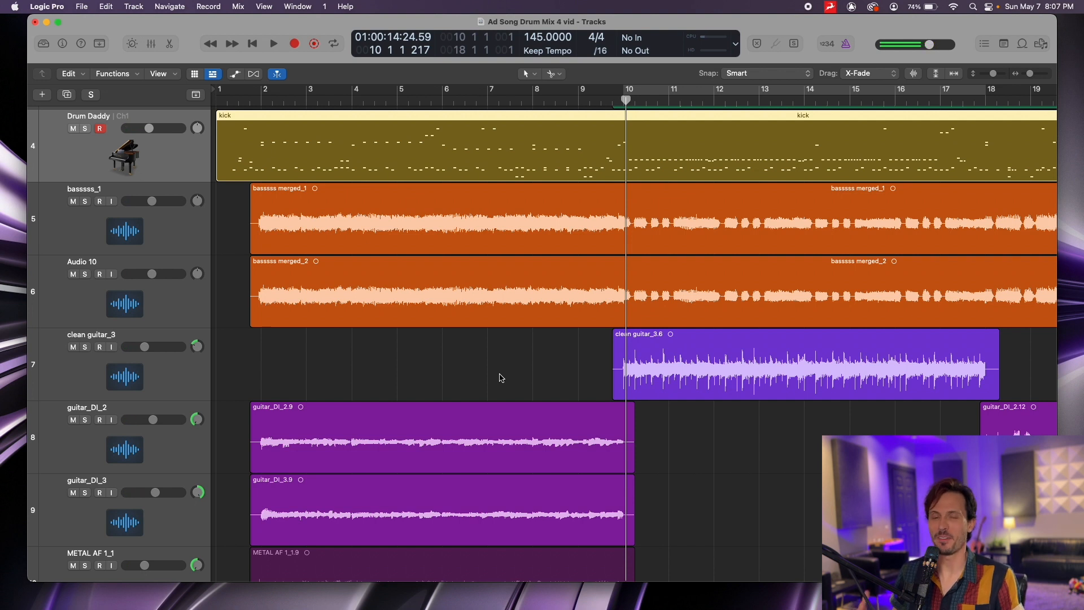
# Show the mixer and review the Virtual Mix Rack and IMPusher plug-ins on the Drum Daddy channel
pyautogui.press('x')
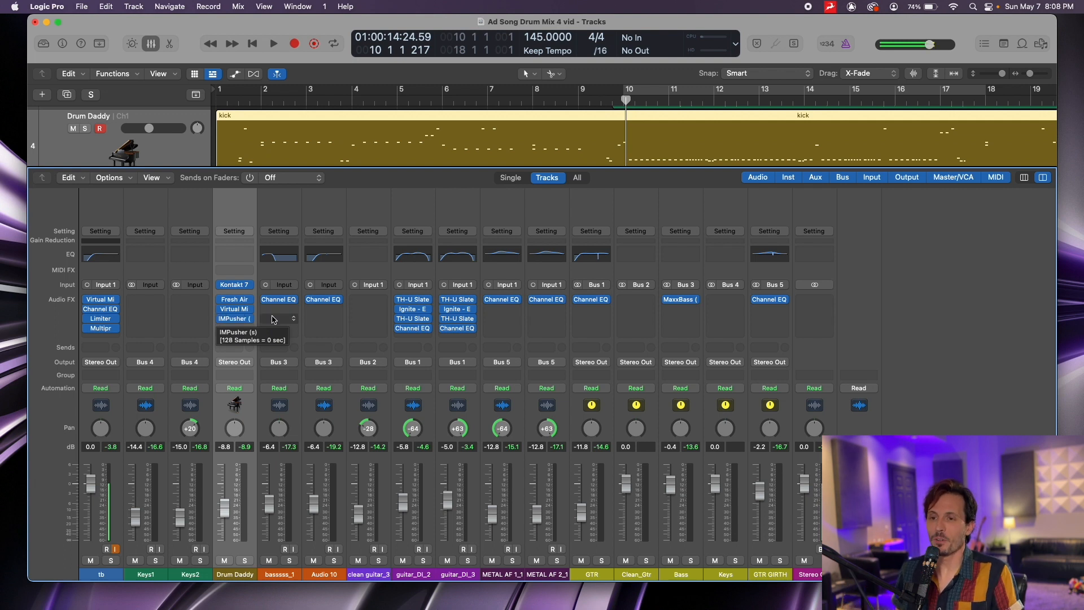
pyautogui.click(244, 407)
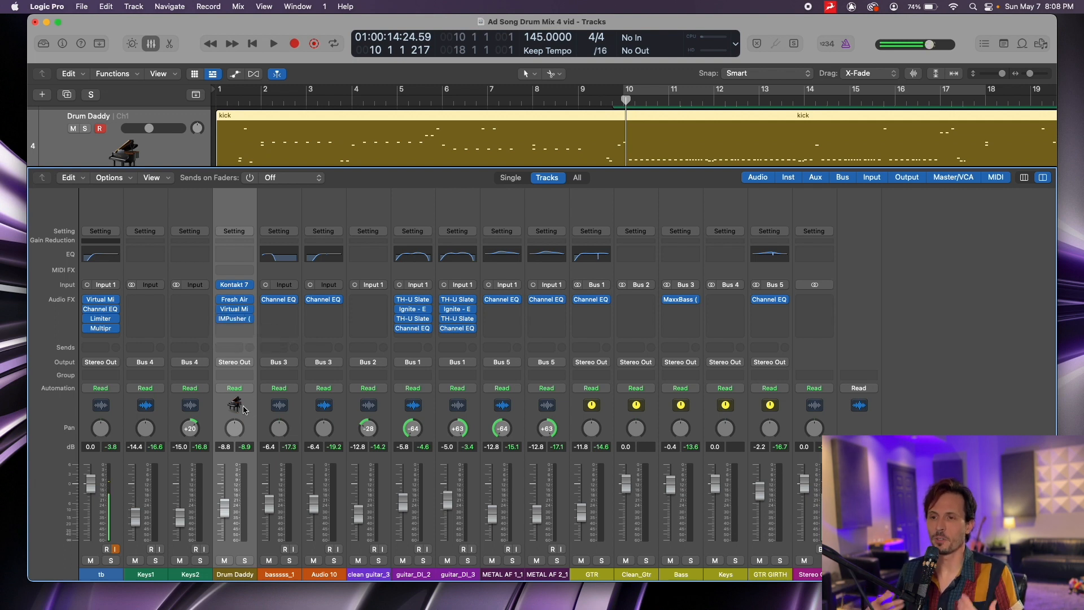
pyautogui.click(236, 310)
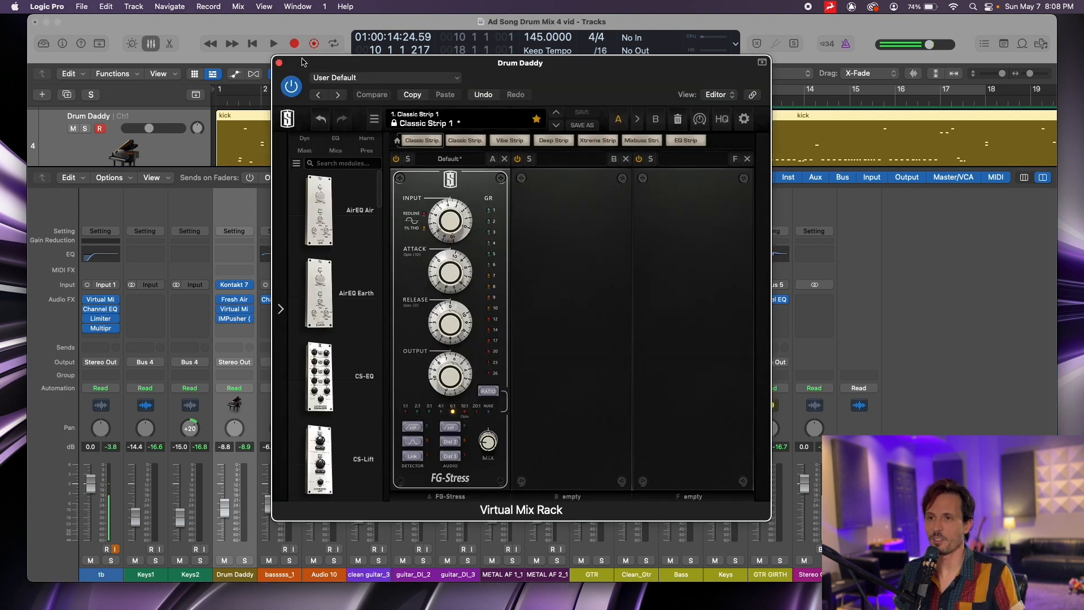
pyautogui.click(278, 64)
pyautogui.click(236, 319)
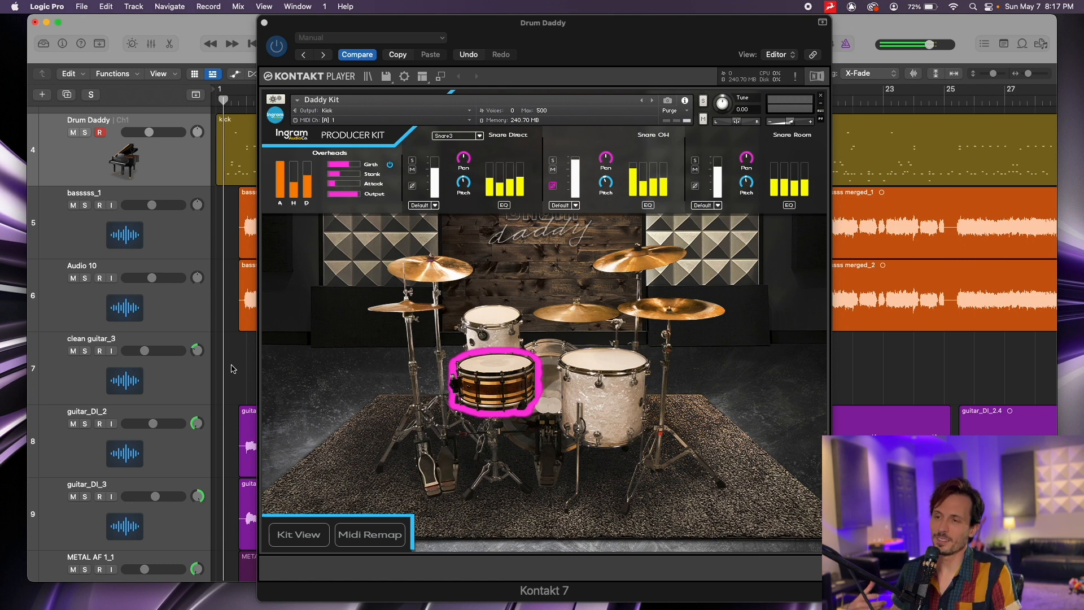
# Play the drums from bar 1 with the Producer Kit's snare controls open in Kontakt 7
pyautogui.press('space')
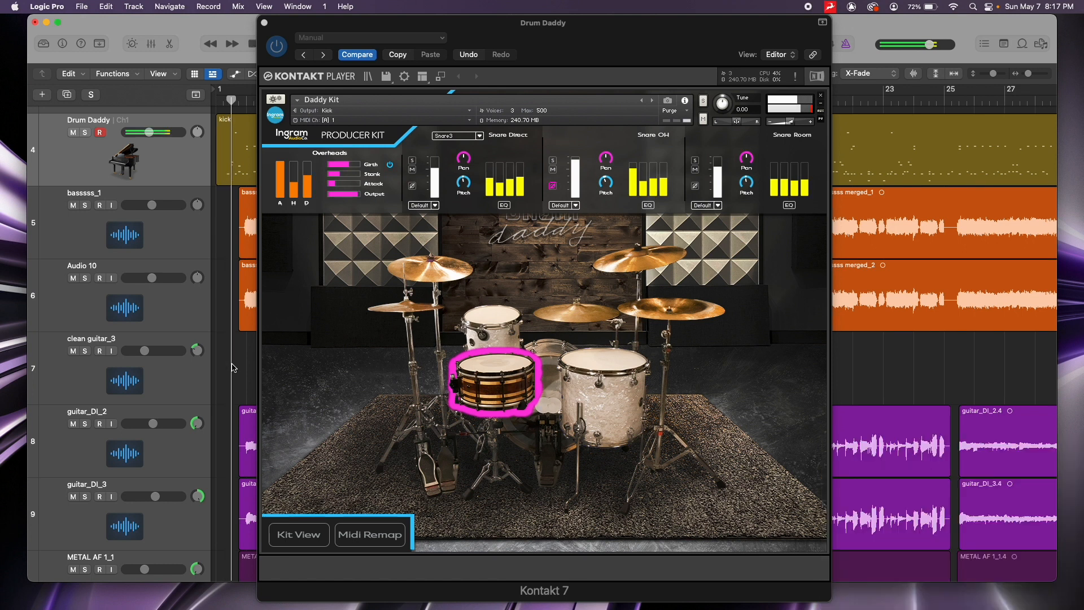